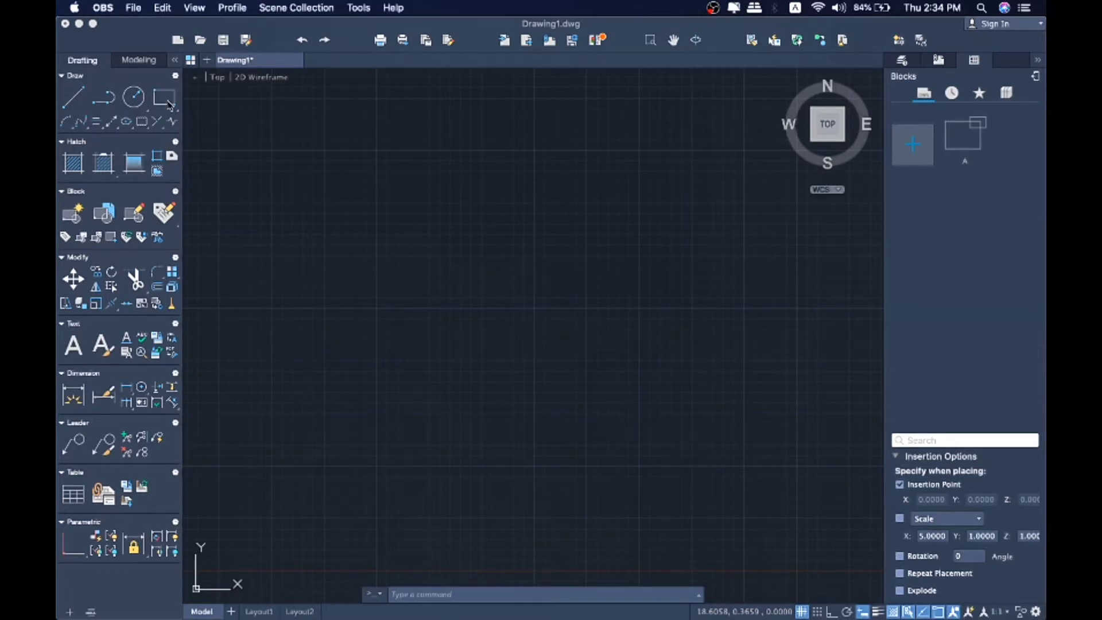
Draw a circle with a radius of about 1.28 in the lower-left part of the empty drawing.
{"action": "left_click", "coordinate": [137, 103]}
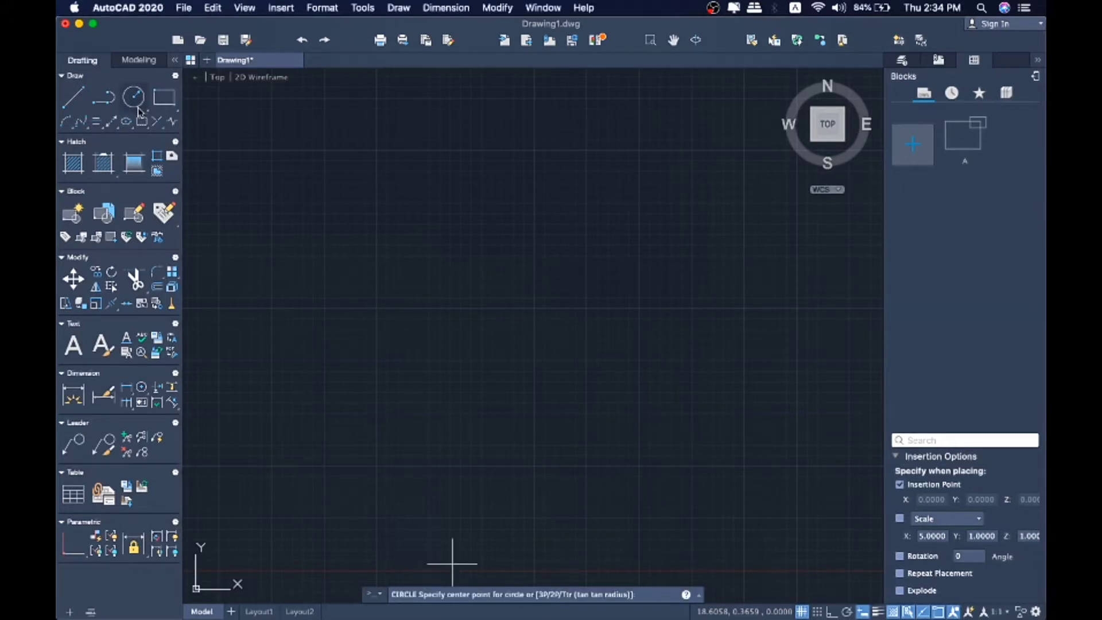
{"action": "left_click", "coordinate": [262, 427]}
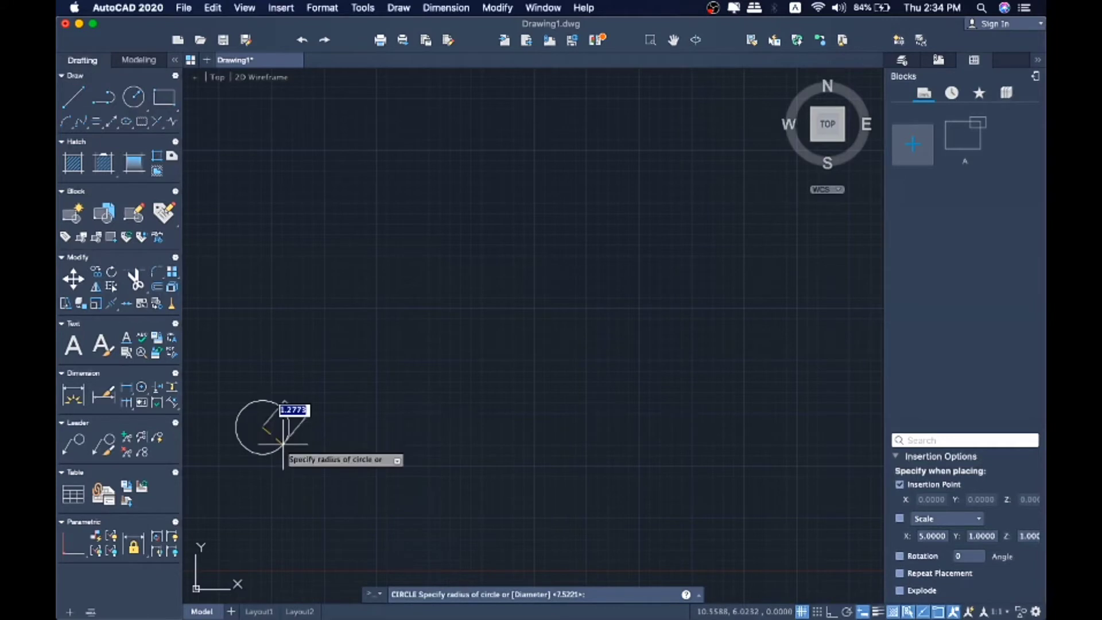
{"action": "left_click", "coordinate": [281, 444]}
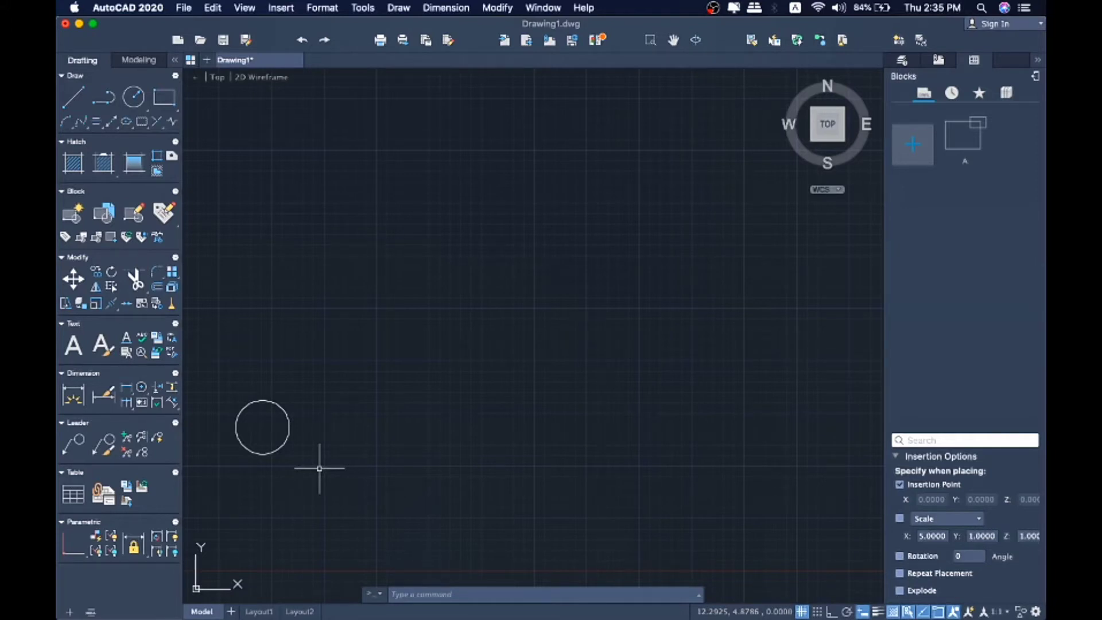
Create a rectangular array from the circle with the ARRAY command.
{"action": "left_click", "coordinate": [462, 593]}
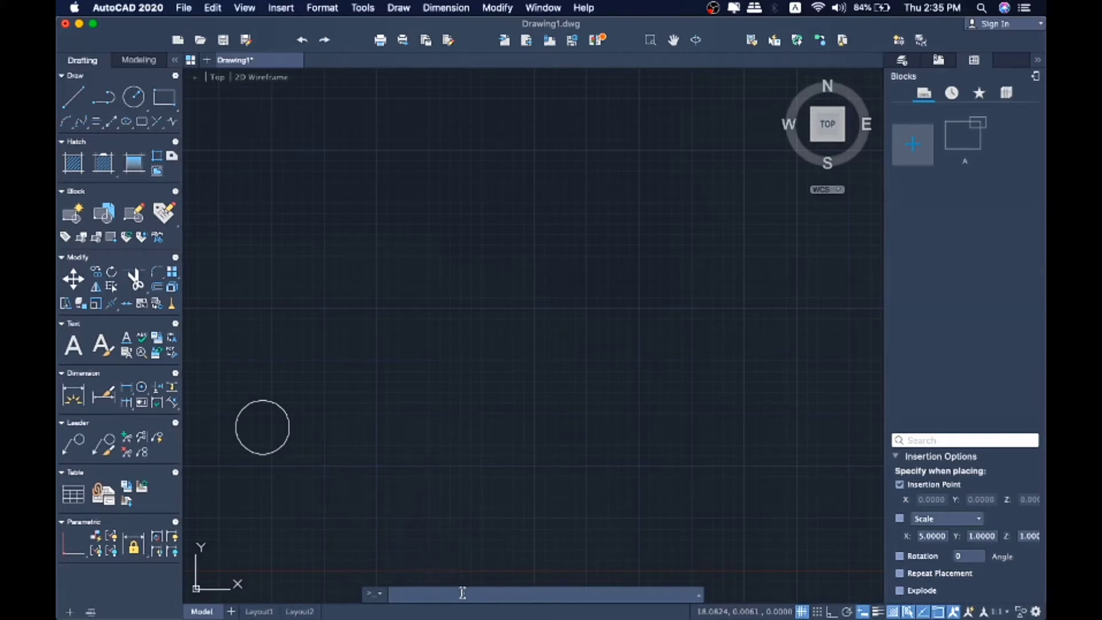
{"action": "type", "text": "Arra"}
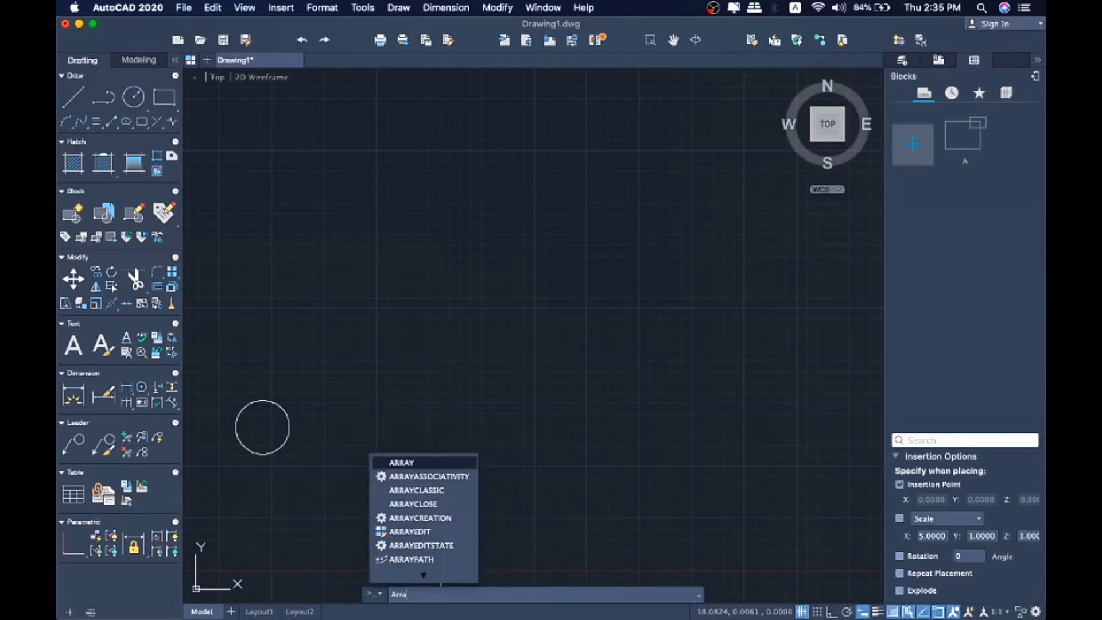
{"action": "key", "text": "Return"}
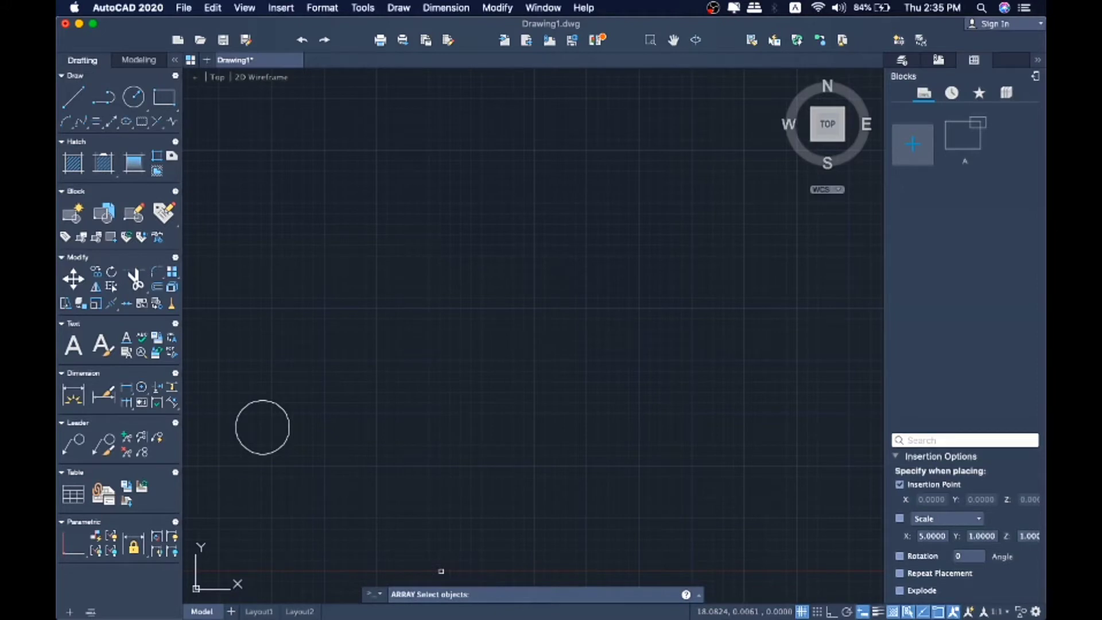
{"action": "left_click", "coordinate": [289, 428]}
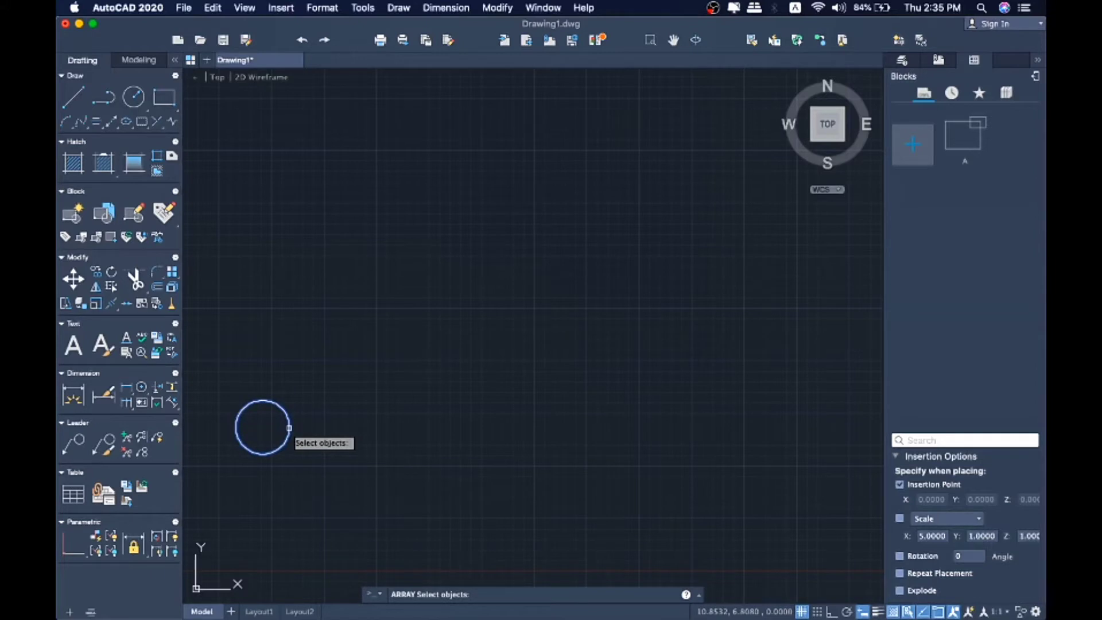
{"action": "key", "text": "Return"}
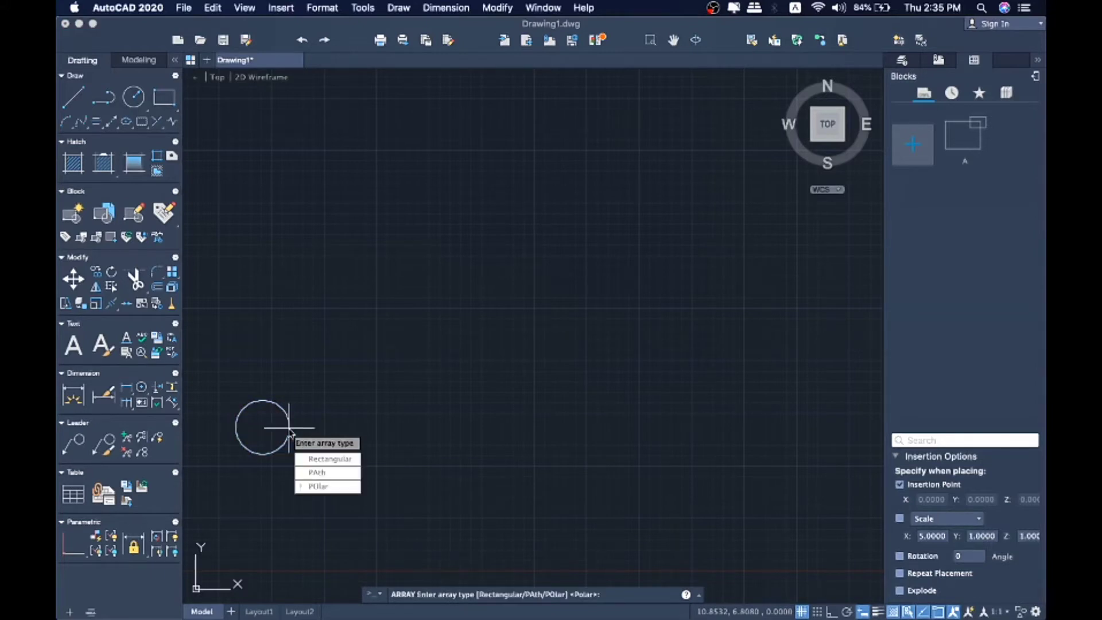
{"action": "left_click", "coordinate": [318, 460]}
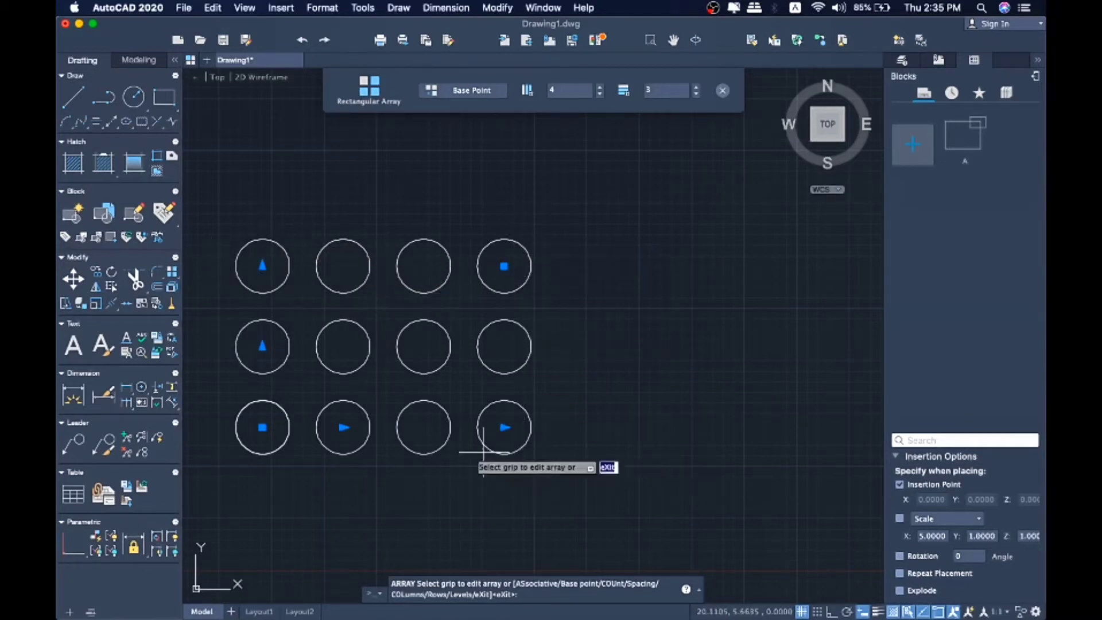
Try the array with 5 columns, then set it to 4 columns with a column distance of 4.
{"action": "left_click", "coordinate": [600, 89]}
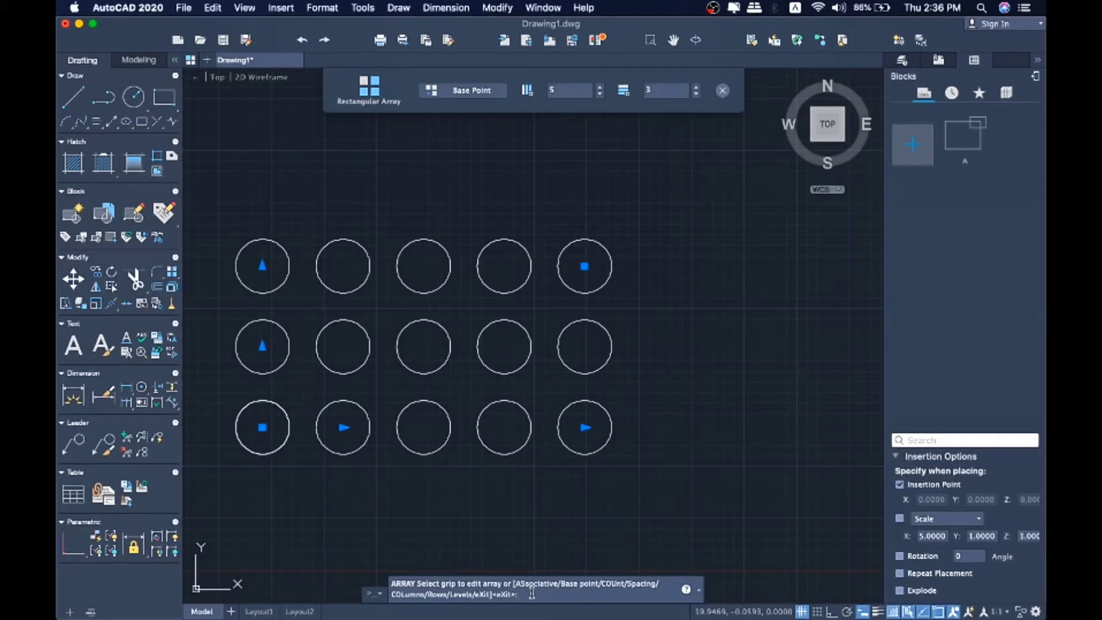
{"action": "type", "text": "COL"}
{"action": "key", "text": "Return"}
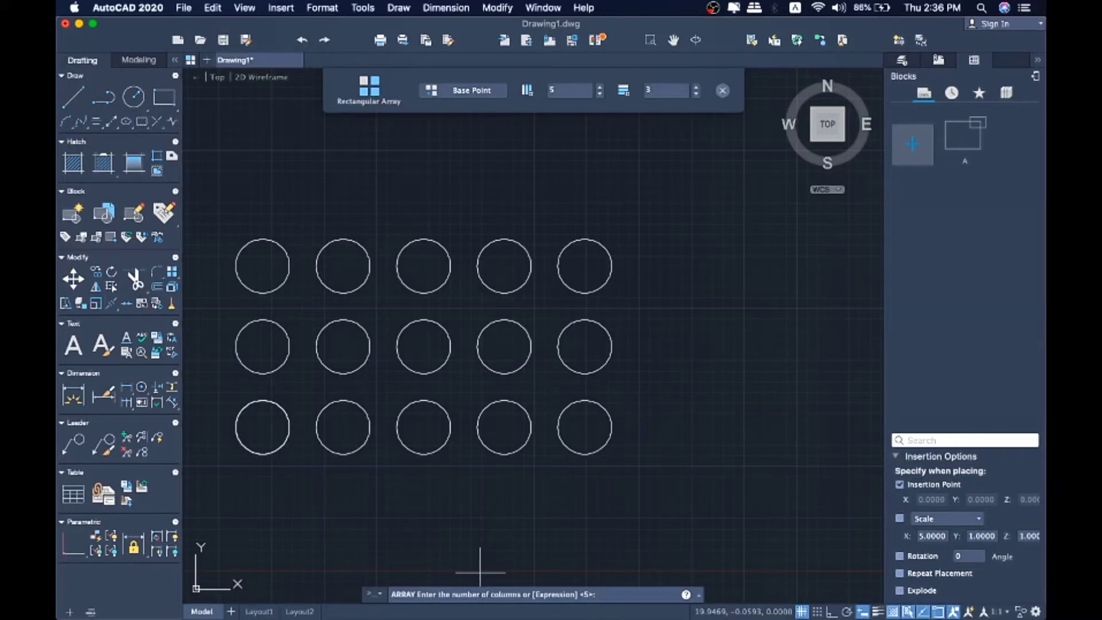
{"action": "type", "text": "4"}
{"action": "key", "text": "Return"}
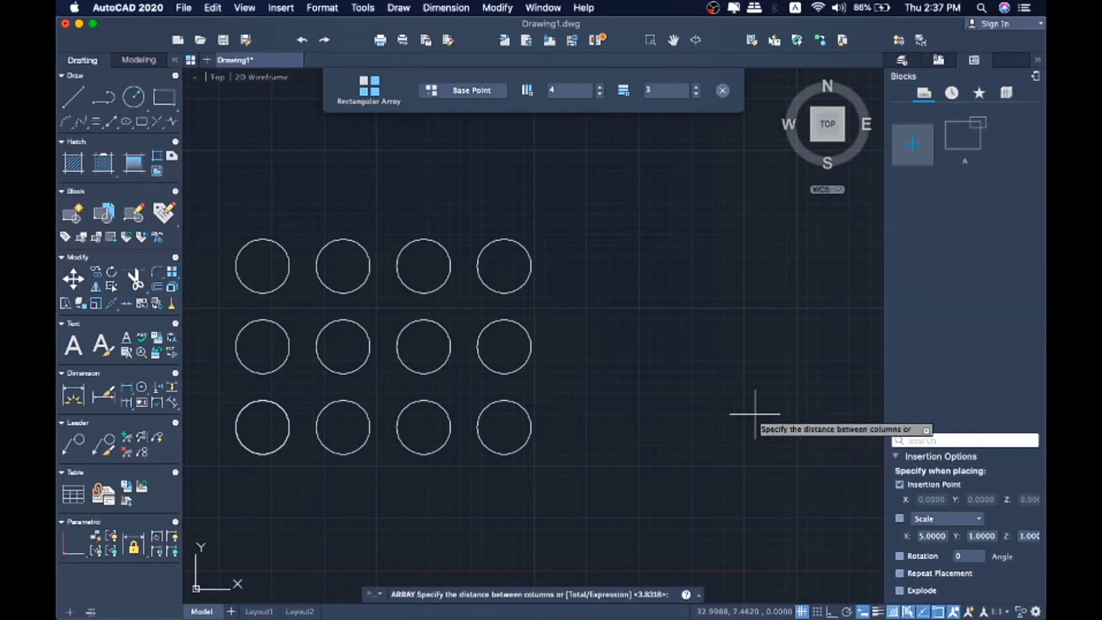
{"action": "type", "text": "4"}
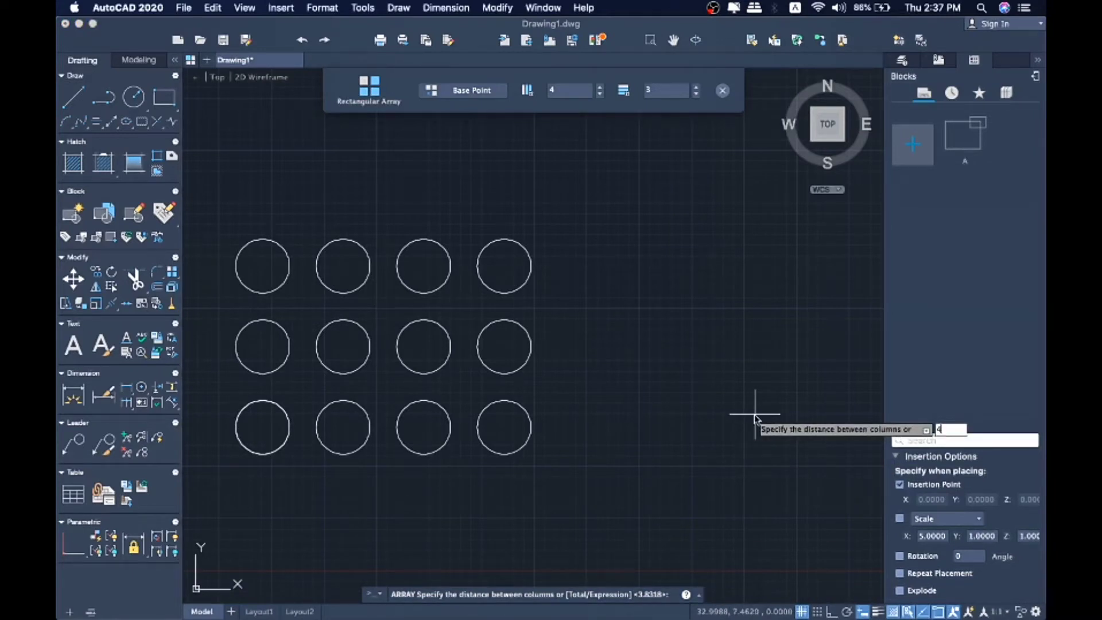
{"action": "key", "text": "Return"}
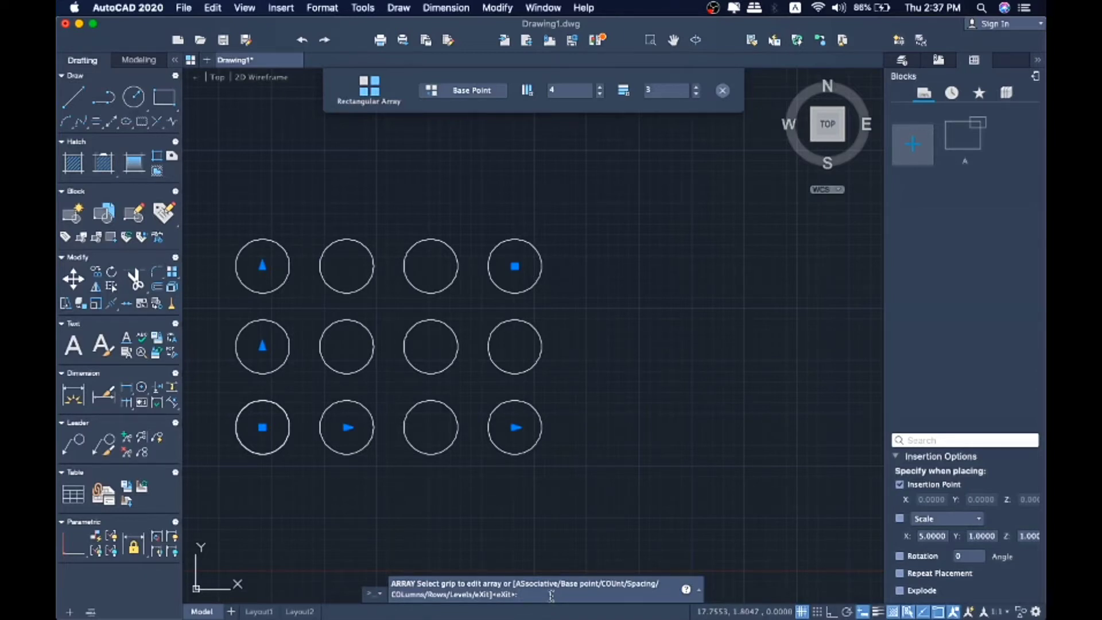
Set the array spacing to 5 between columns and 2 between rows.
{"action": "type", "text": "S"}
{"action": "key", "text": "Return"}
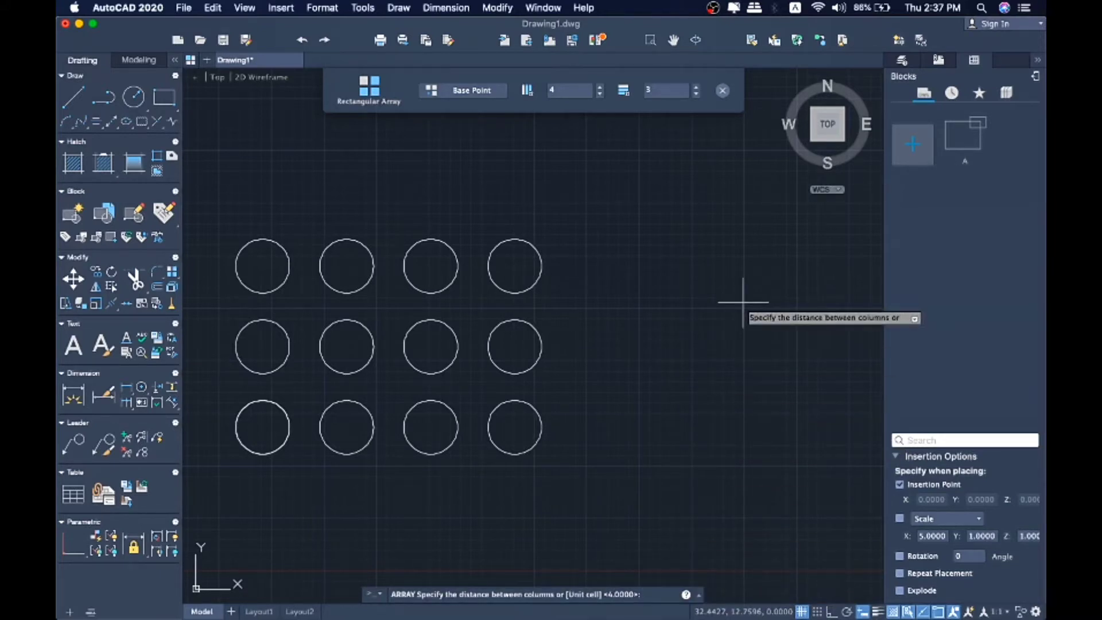
{"action": "type", "text": "5"}
{"action": "key", "text": "Return"}
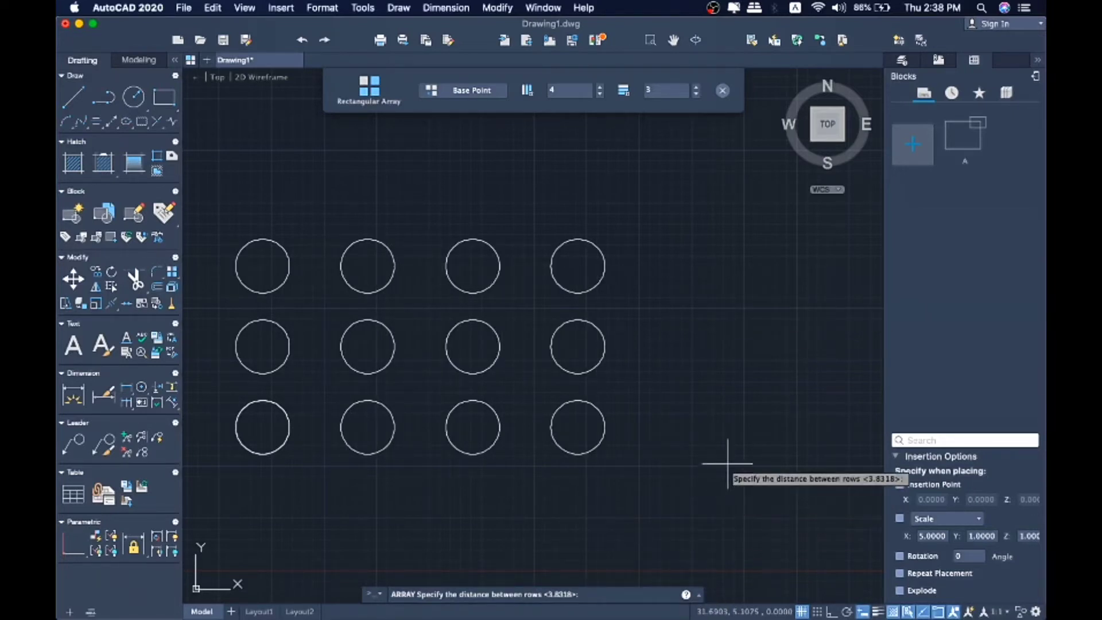
{"action": "type", "text": "2"}
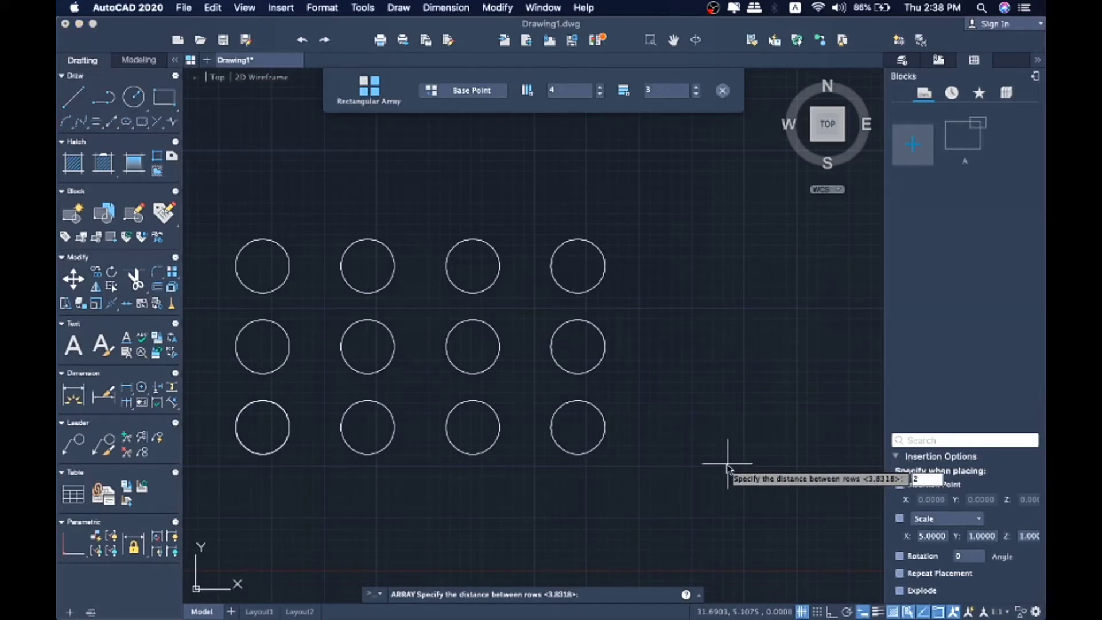
{"action": "key", "text": "Return"}
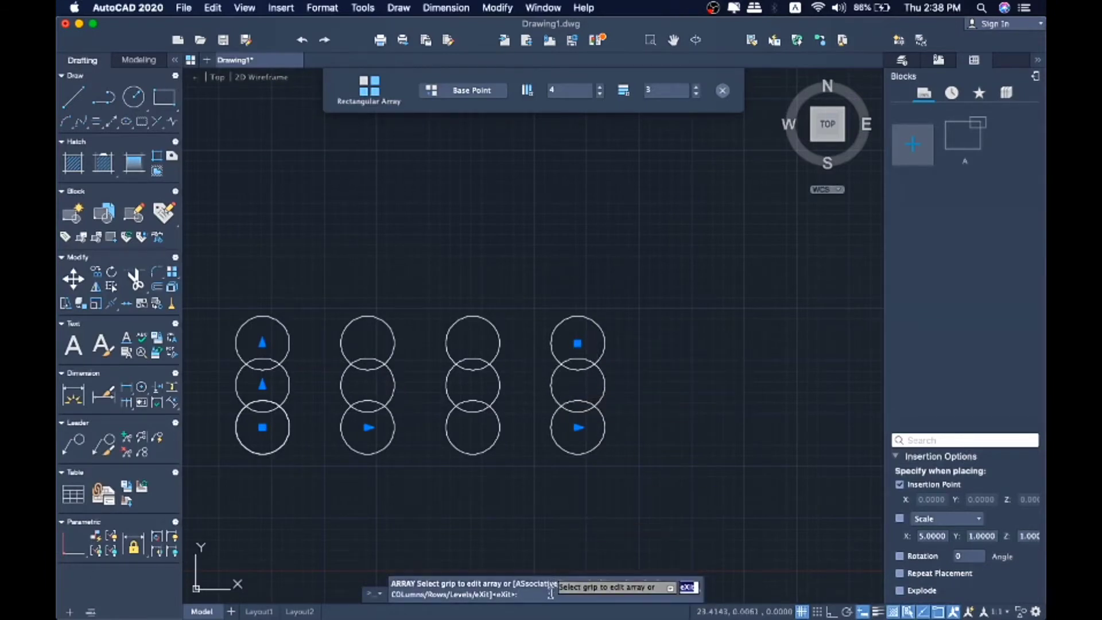
Make the rectangular array associative and finish the ARRAY command.
{"action": "type", "text": "AS"}
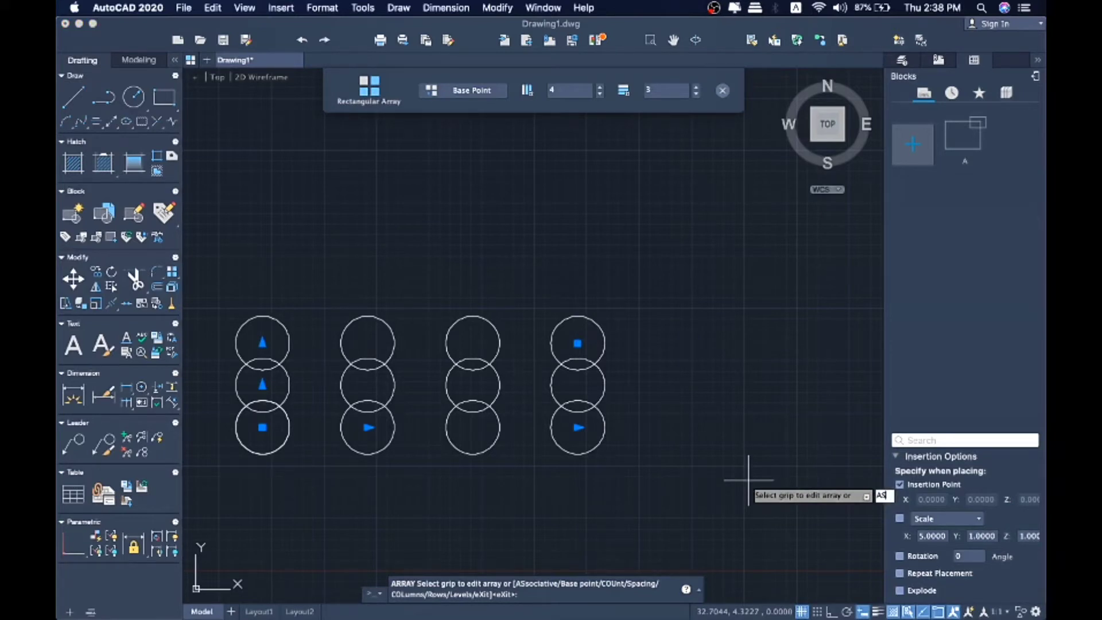
{"action": "left_click", "coordinate": [582, 597]}
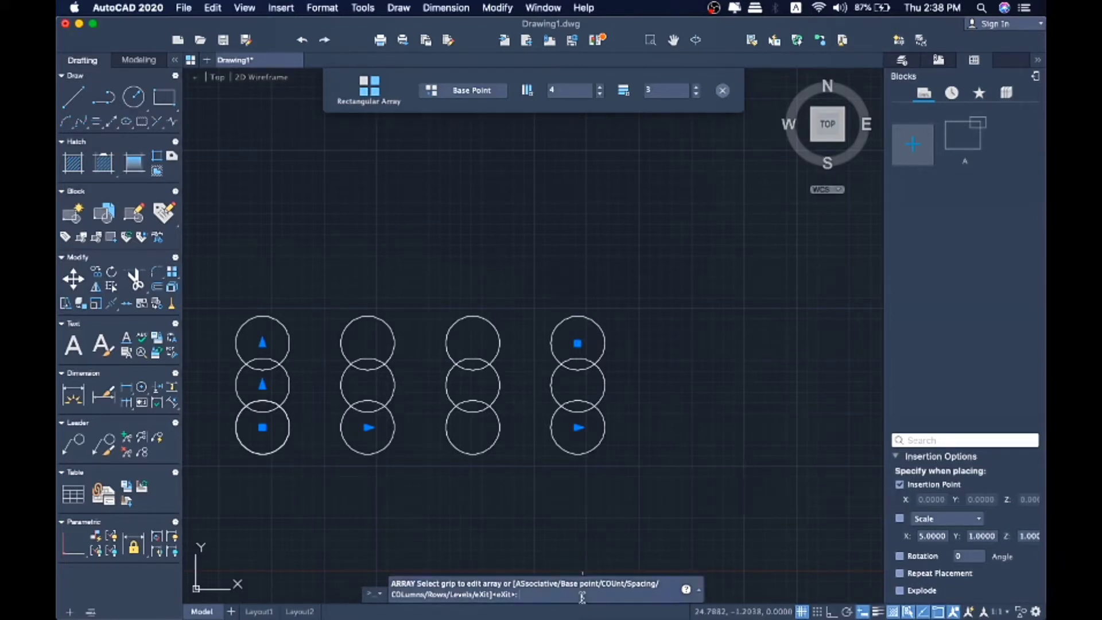
{"action": "key", "text": "Return"}
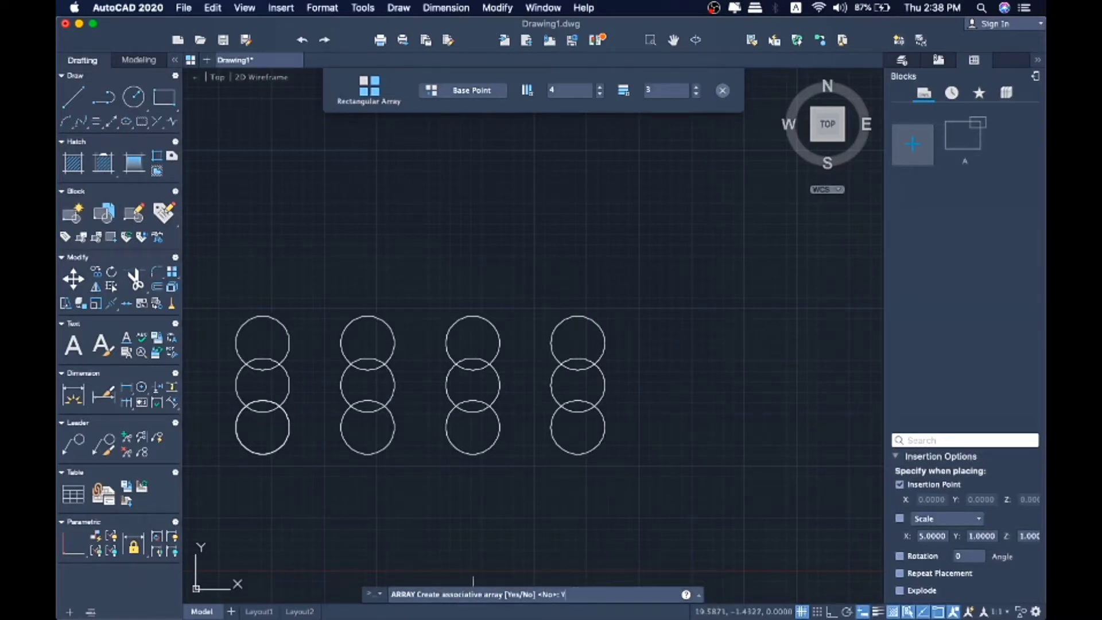
{"action": "key", "text": "Return"}
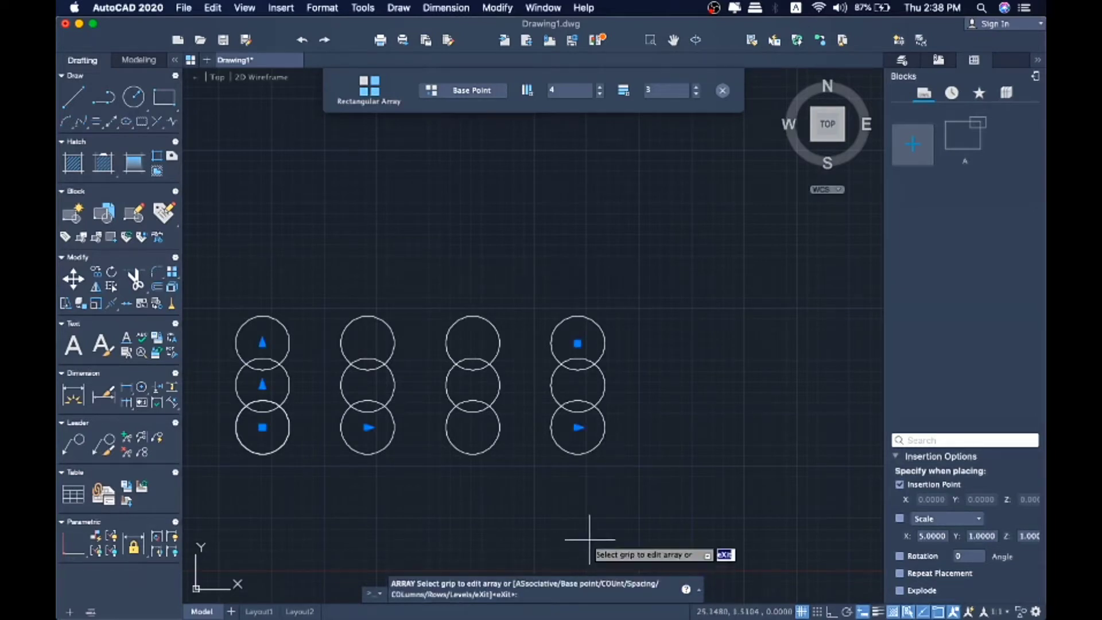
{"action": "key", "text": "Return"}
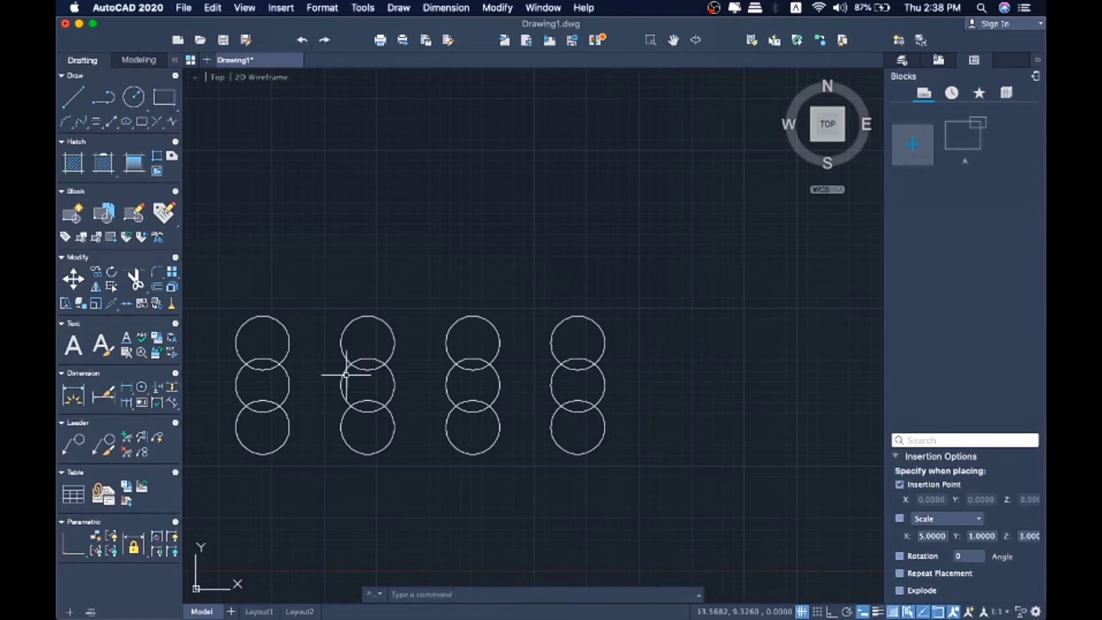
Select the finished circle array to check whether it behaves as a single object, and clear the selection.
{"action": "left_click", "coordinate": [289, 338]}
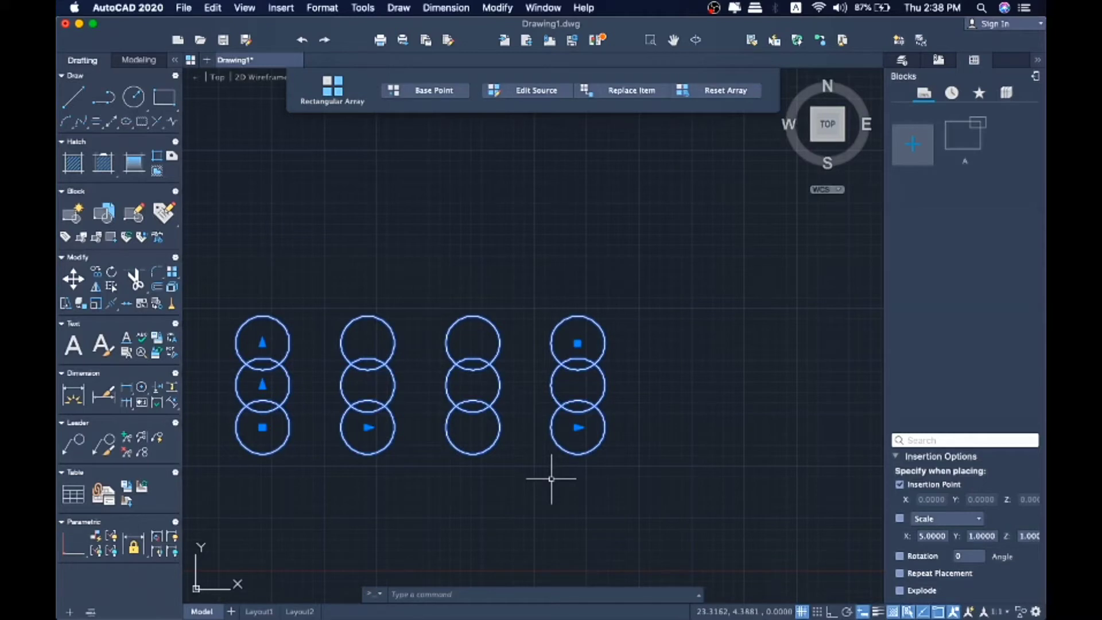
{"action": "left_click", "coordinate": [644, 455]}
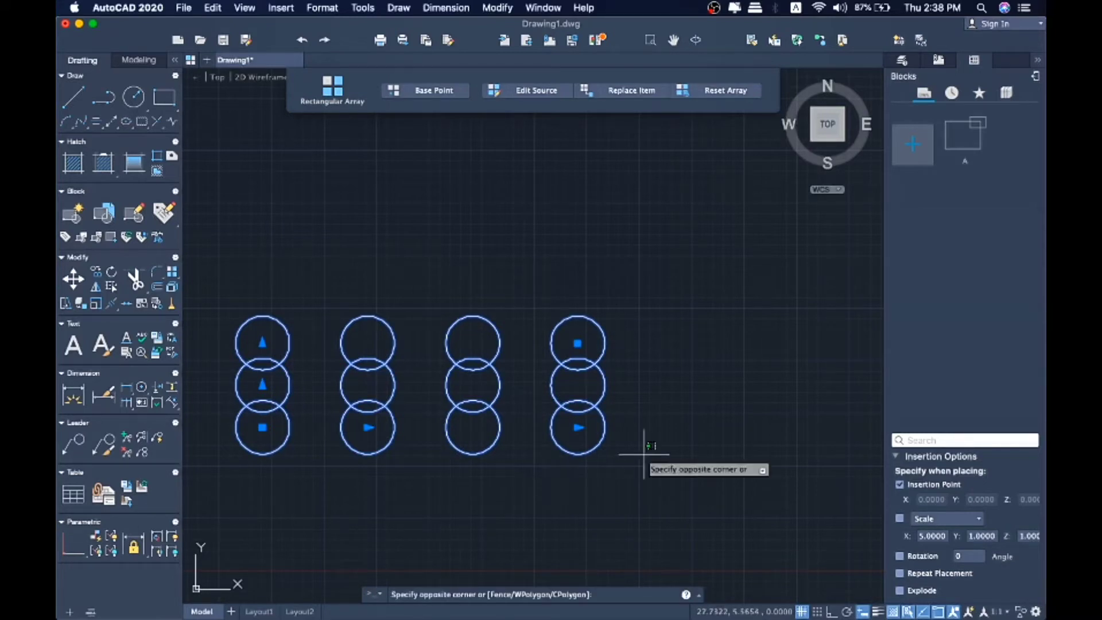
{"action": "left_click", "coordinate": [617, 496]}
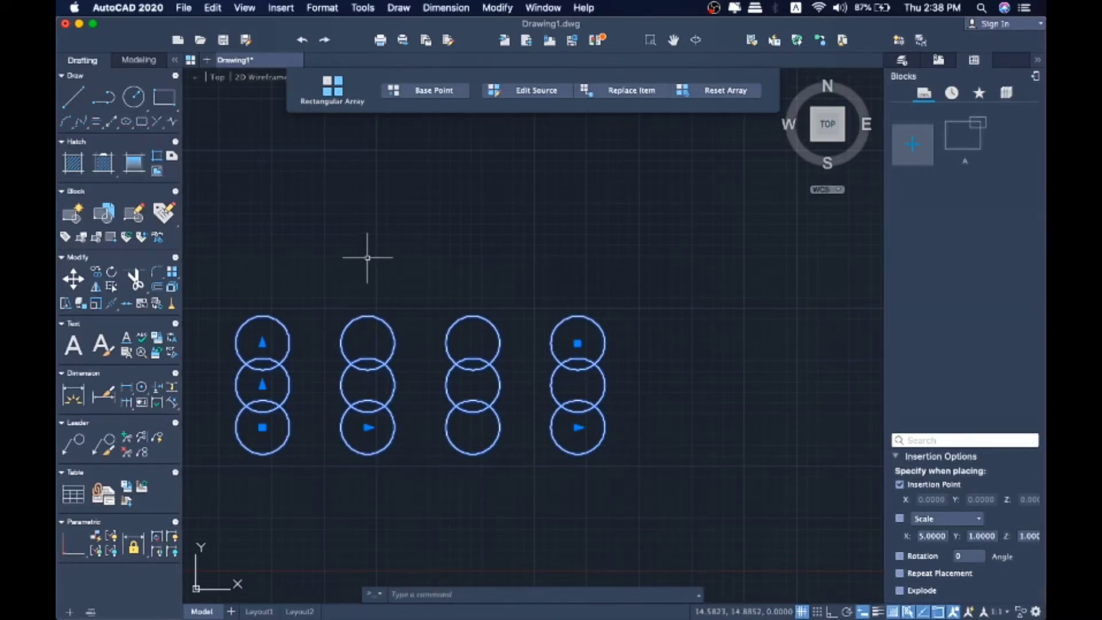
{"action": "key", "text": "Escape"}
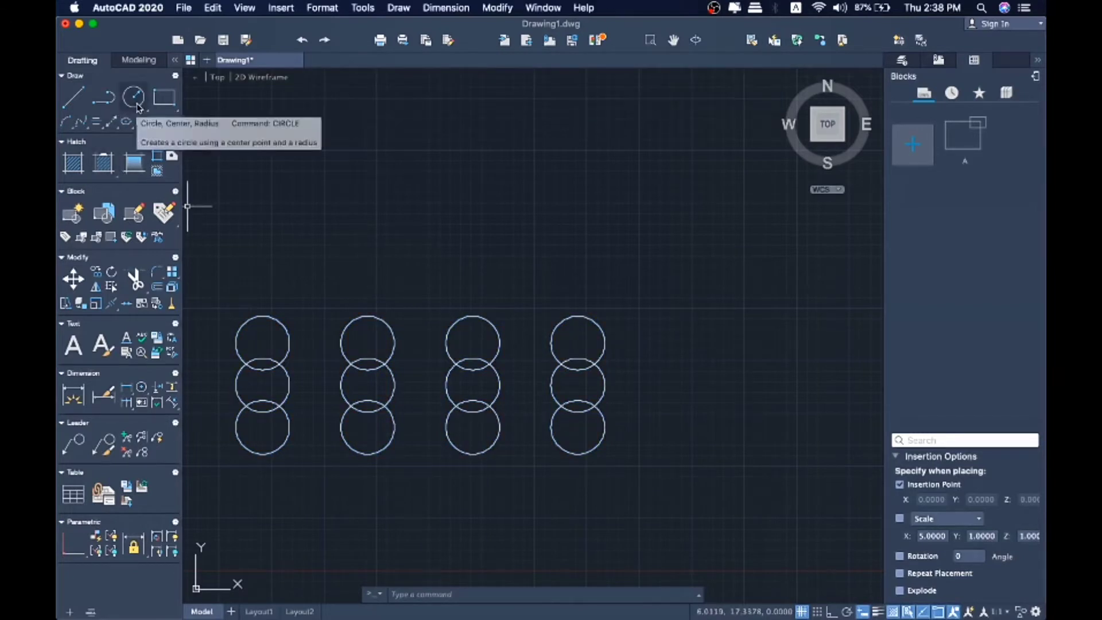
{"action": "left_click", "coordinate": [135, 98]}
{"action": "left_click", "coordinate": [337, 135]}
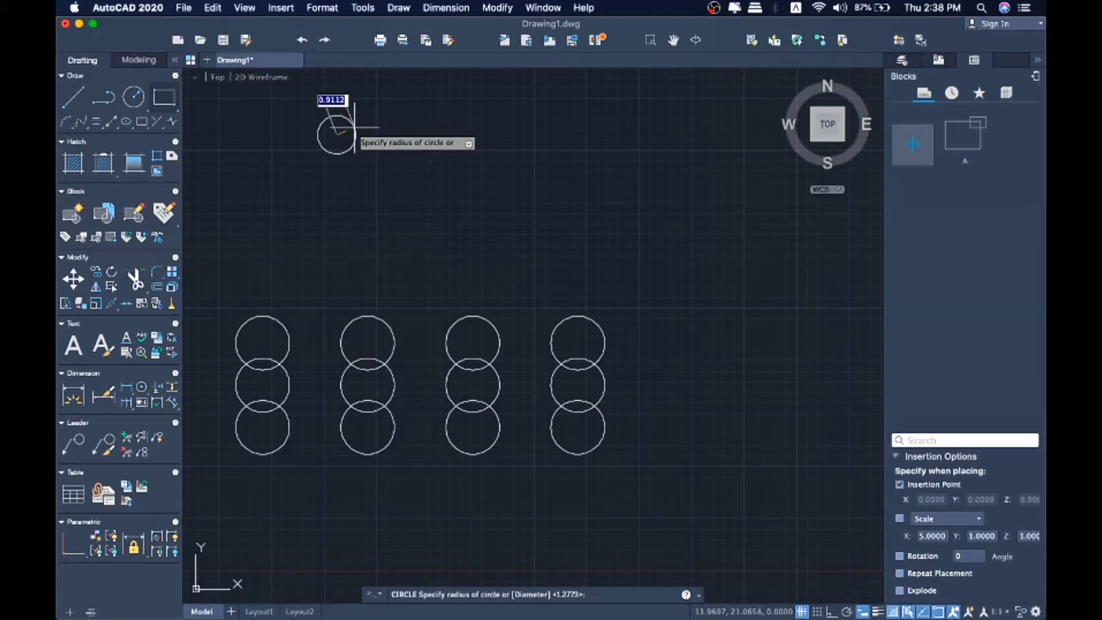
{"action": "key", "text": "Escape"}
Draw a smaller circle just above the second column of the existing circle array.
{"action": "left_click", "coordinate": [133, 99]}
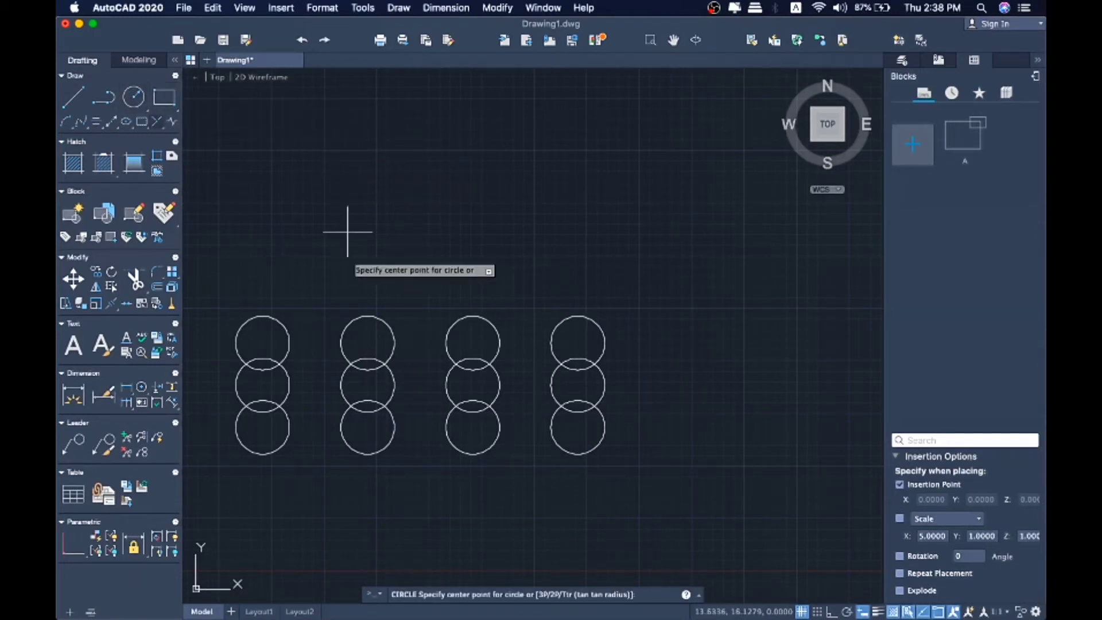
{"action": "left_click", "coordinate": [350, 274]}
{"action": "left_click", "coordinate": [367, 273]}
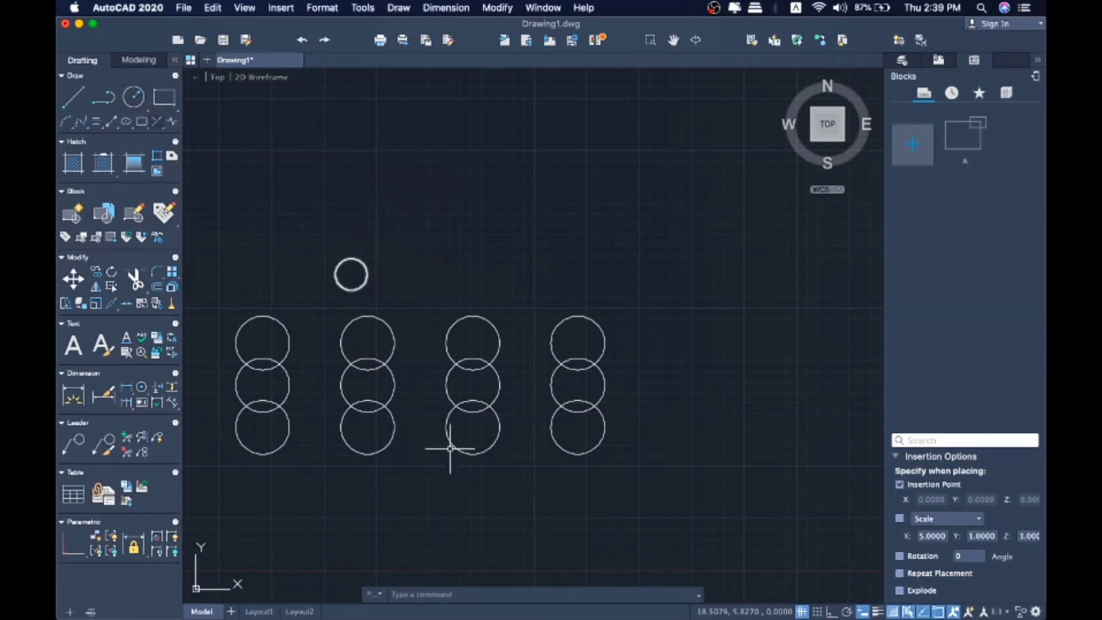
Create a rectangular array from the small circle with the ARRAY command.
{"action": "left_click", "coordinate": [468, 595]}
{"action": "type", "text": "a"}
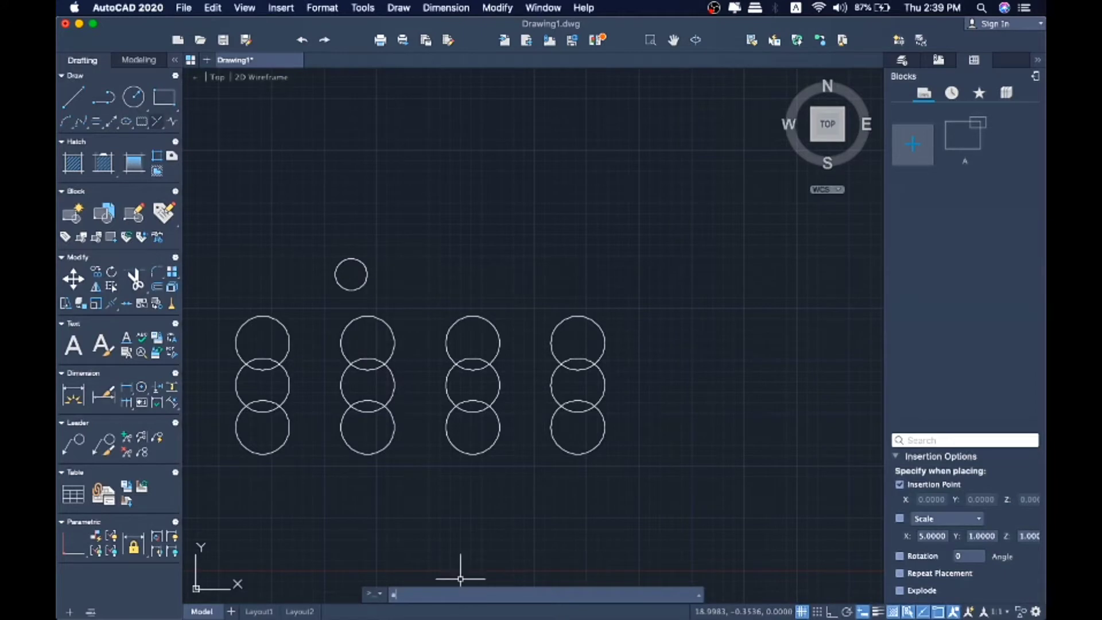
{"action": "type", "text": "rray"}
{"action": "key", "text": "Return"}
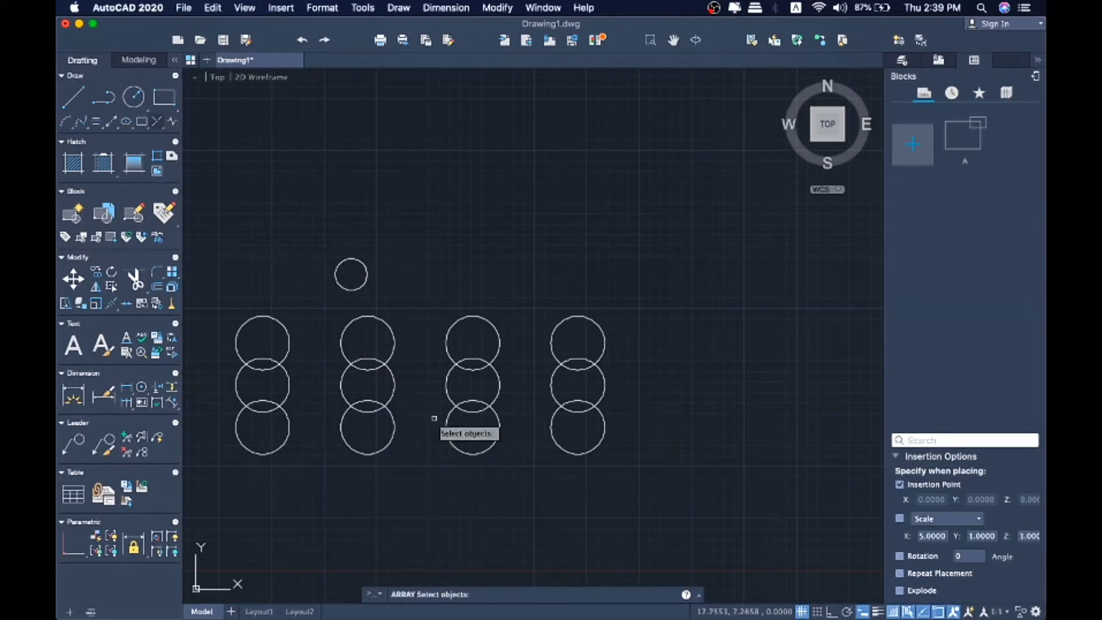
{"action": "left_click", "coordinate": [362, 282]}
{"action": "key", "text": "Return"}
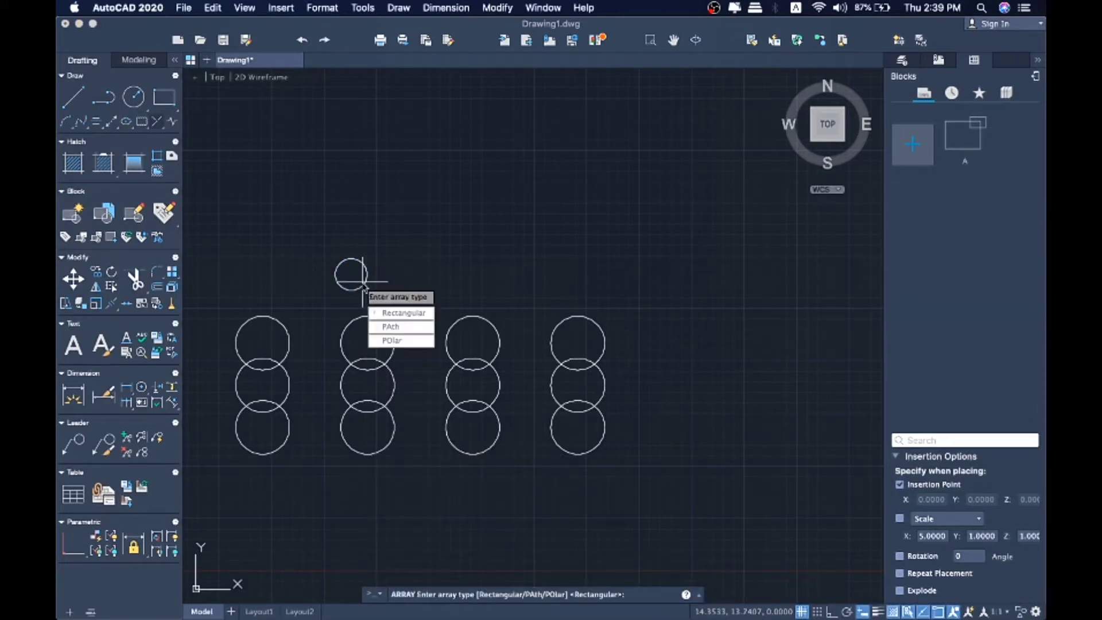
{"action": "left_click", "coordinate": [402, 313]}
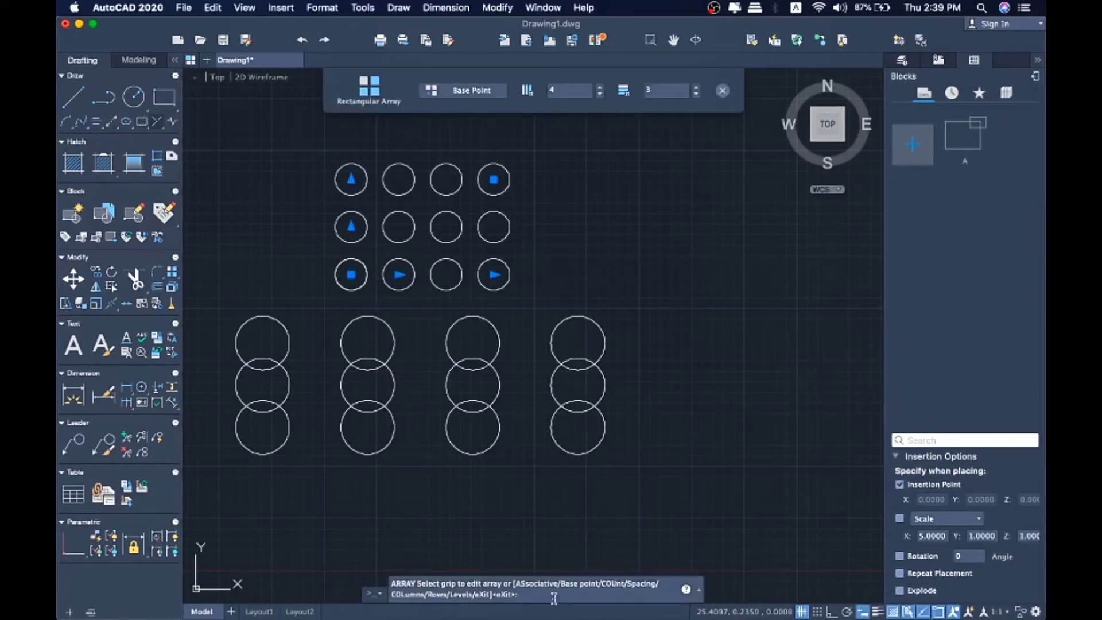
Make the small-circle array non-associative and finish the ARRAY command.
{"action": "type", "text": "AS"}
{"action": "key", "text": "Return"}
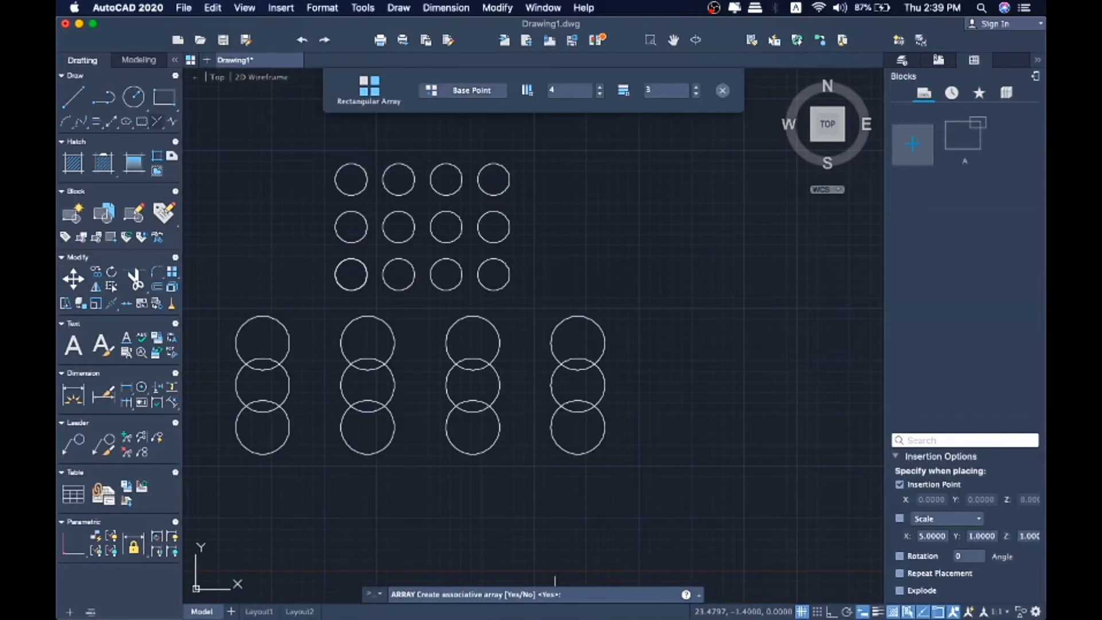
{"action": "key", "text": "Return"}
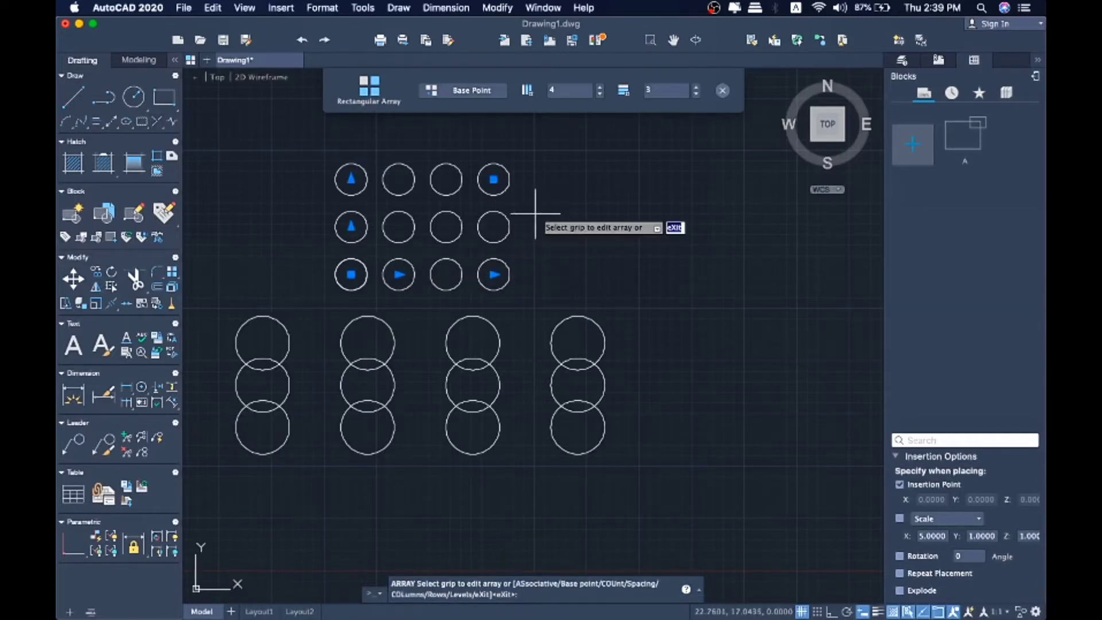
{"action": "key", "text": "Return"}
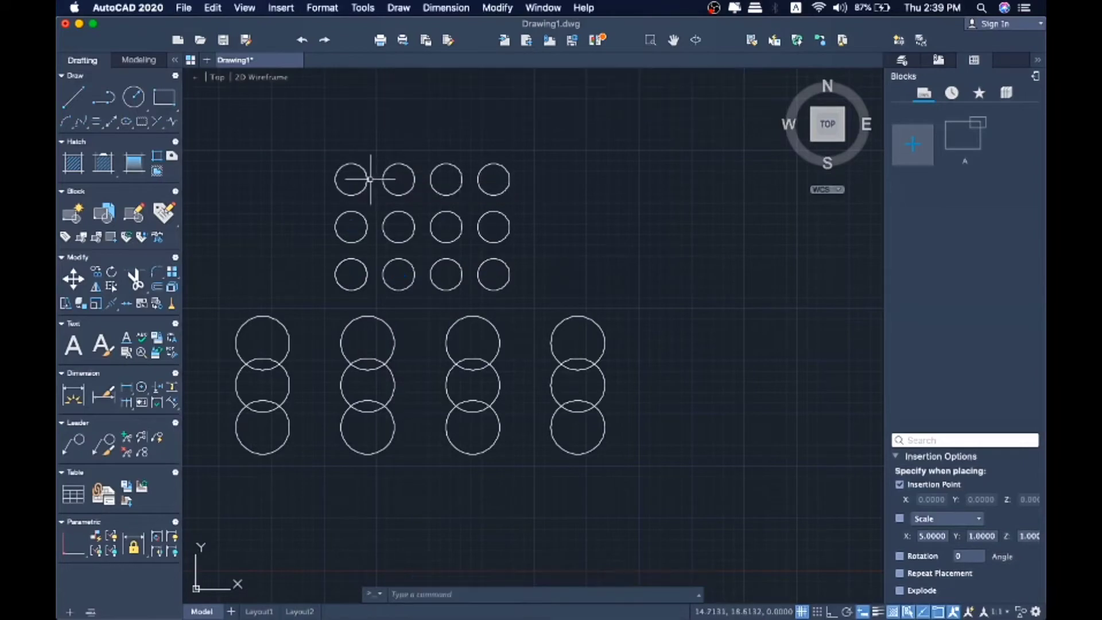
Select single circles in the small-circle array and then the large-circle array to compare how they select, clearing each selection.
{"action": "left_click", "coordinate": [345, 177]}
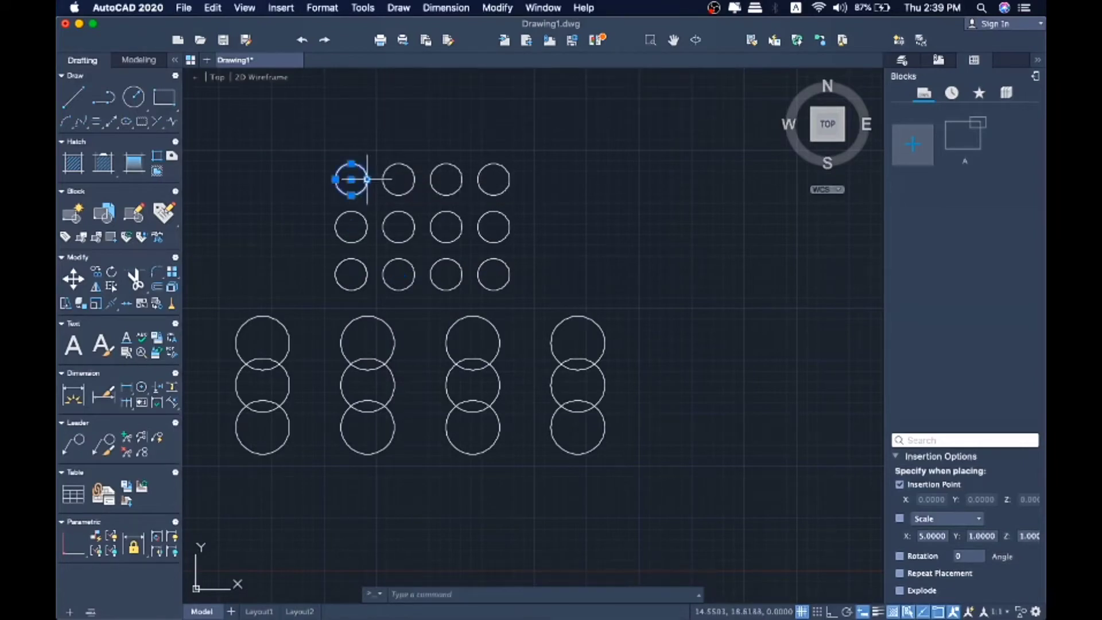
{"action": "left_click", "coordinate": [394, 166]}
{"action": "key", "text": "Escape"}
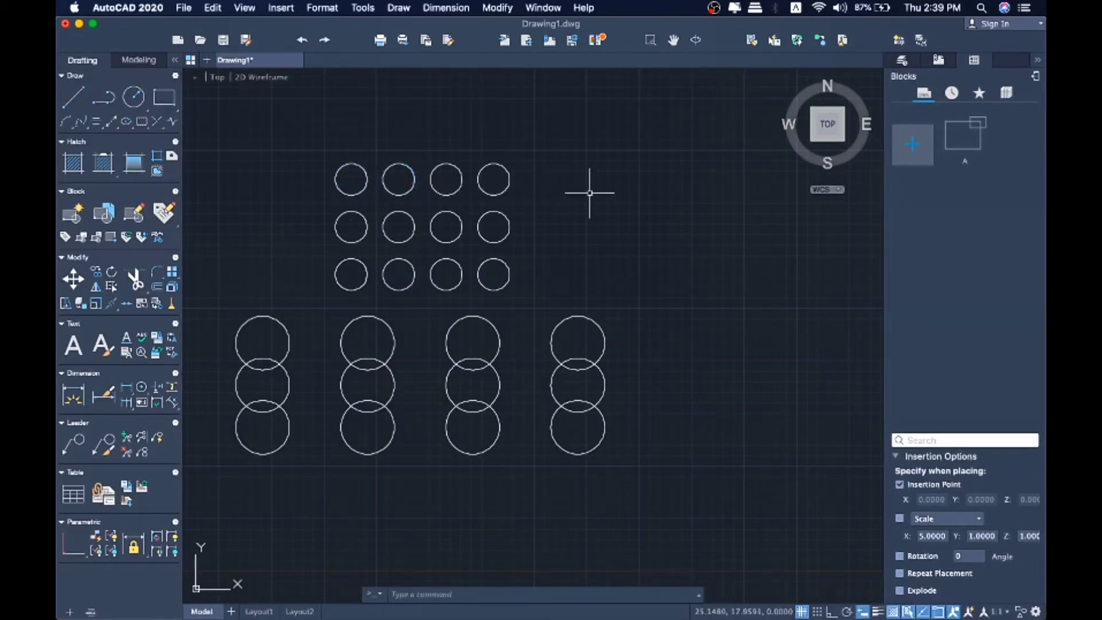
{"action": "left_click", "coordinate": [284, 332]}
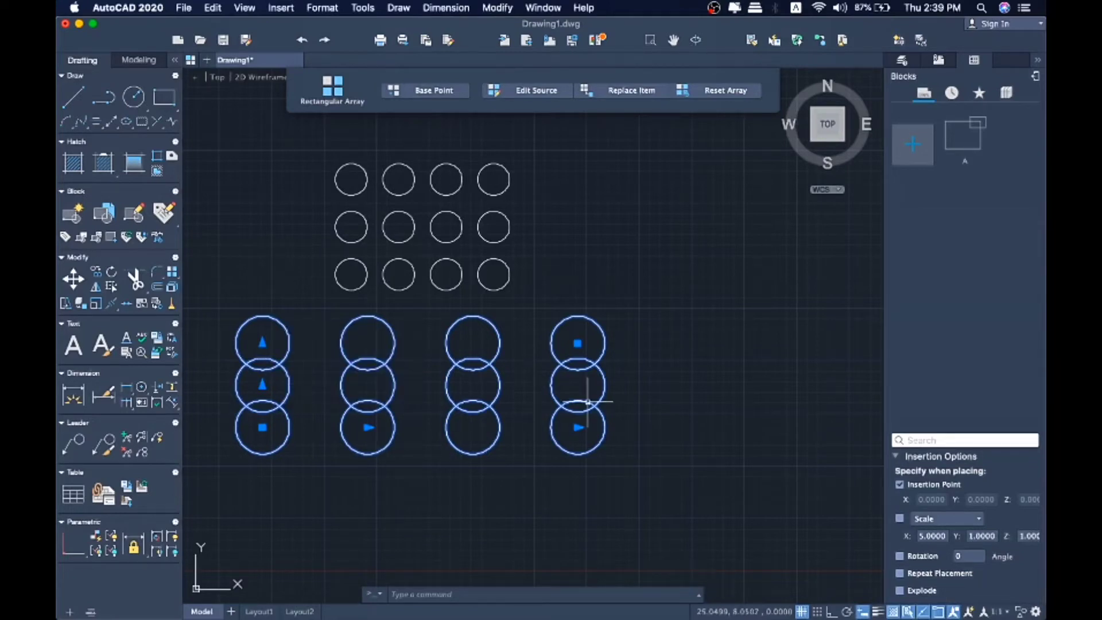
{"action": "key", "text": "Escape"}
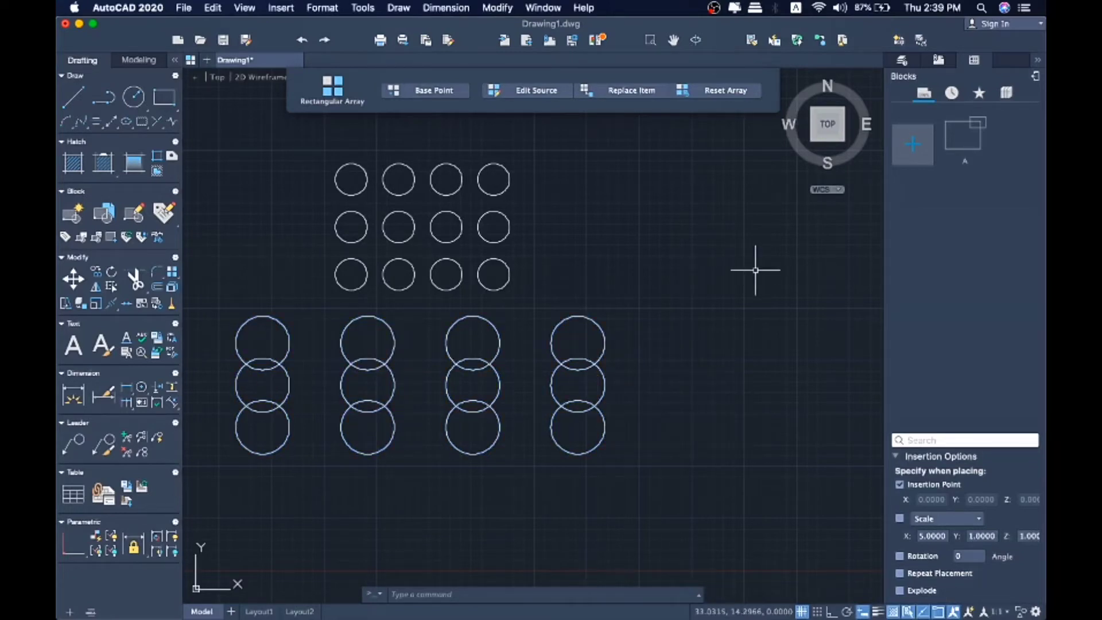
Open the source object of the large-circle array for editing, picking the lowest circle of the first column.
{"action": "left_click", "coordinate": [289, 353]}
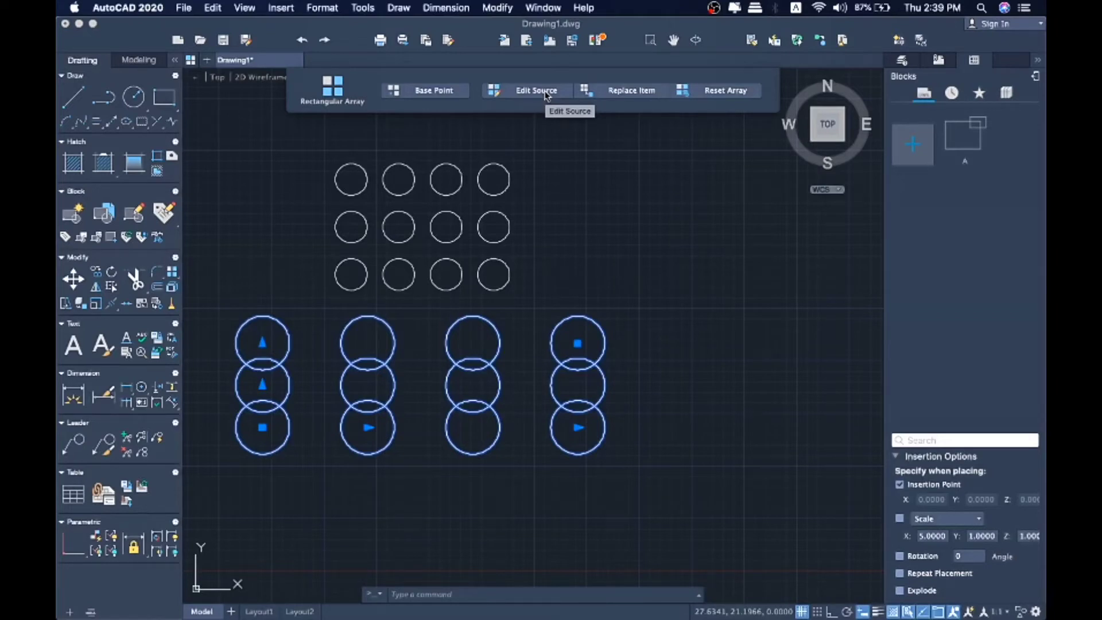
{"action": "left_click", "coordinate": [545, 95]}
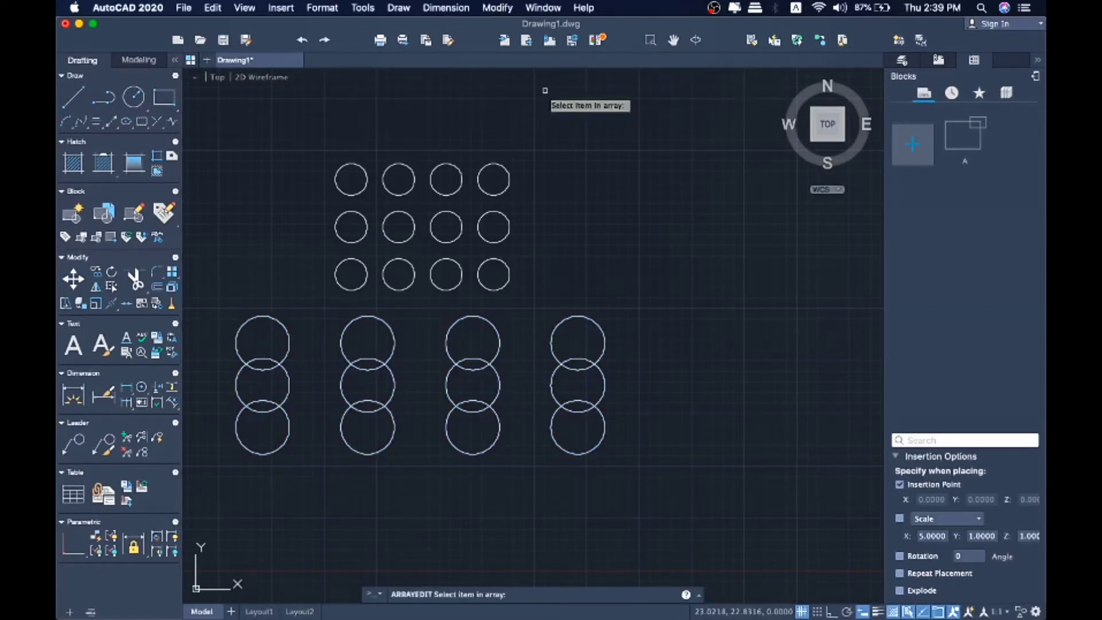
{"action": "left_click", "coordinate": [279, 446]}
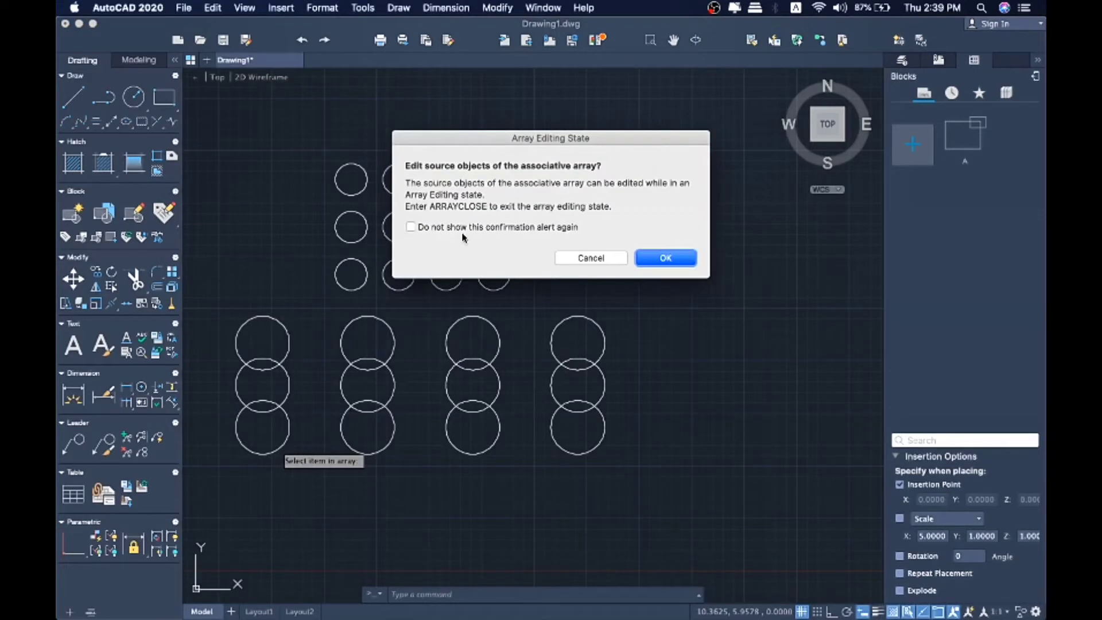
{"action": "left_click", "coordinate": [663, 259]}
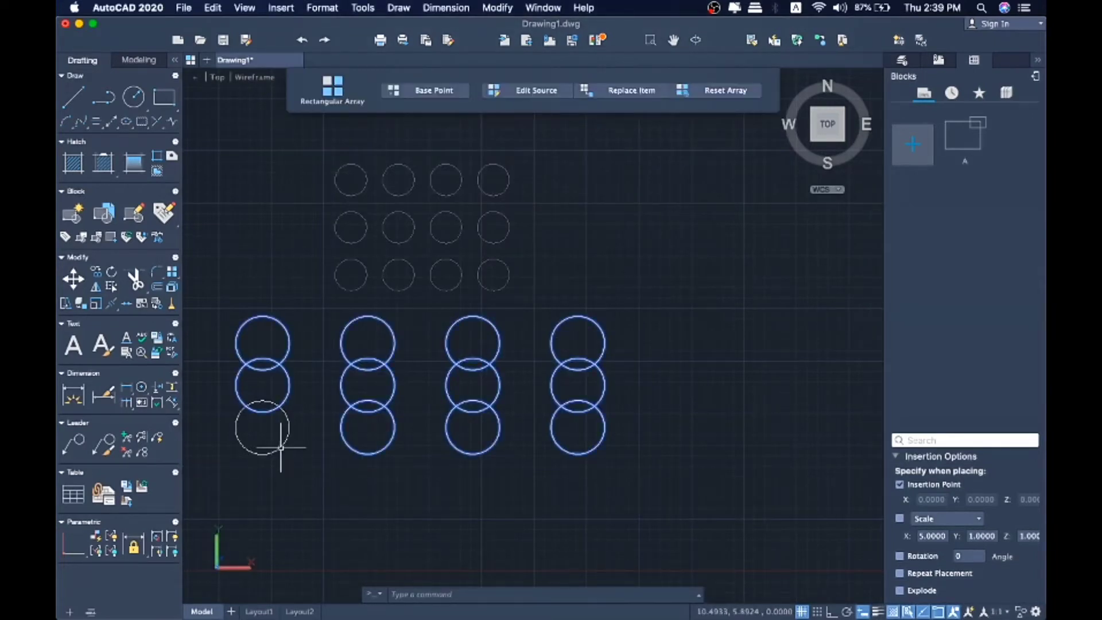
Draw a rectangle around the source circle of the array, starting just outside its upper-left side.
{"action": "left_click", "coordinate": [167, 98]}
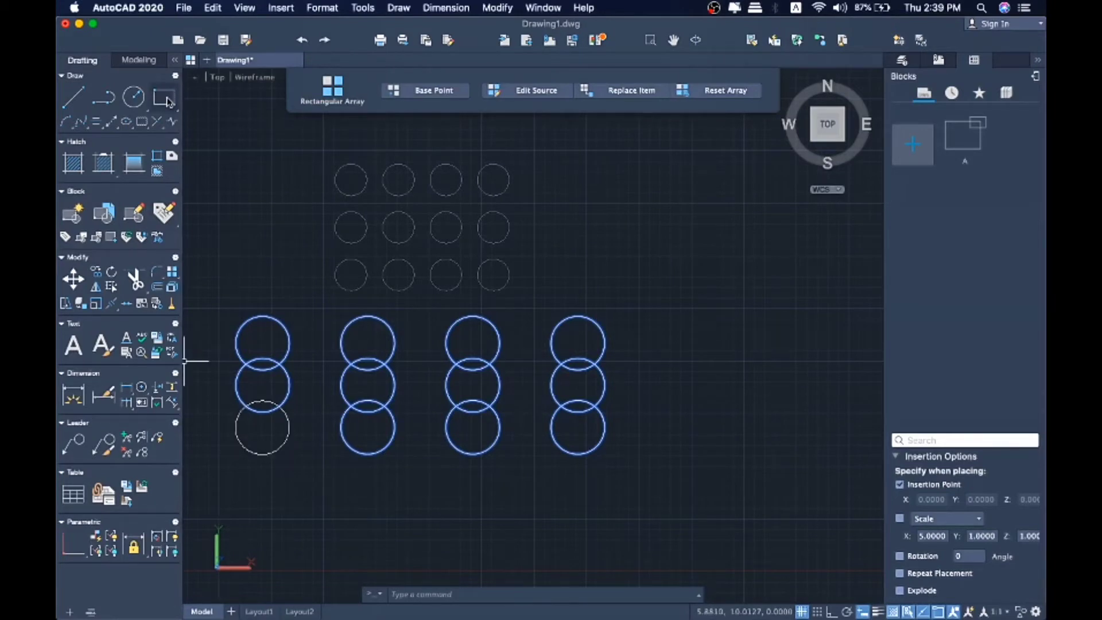
{"action": "left_click", "coordinate": [220, 412]}
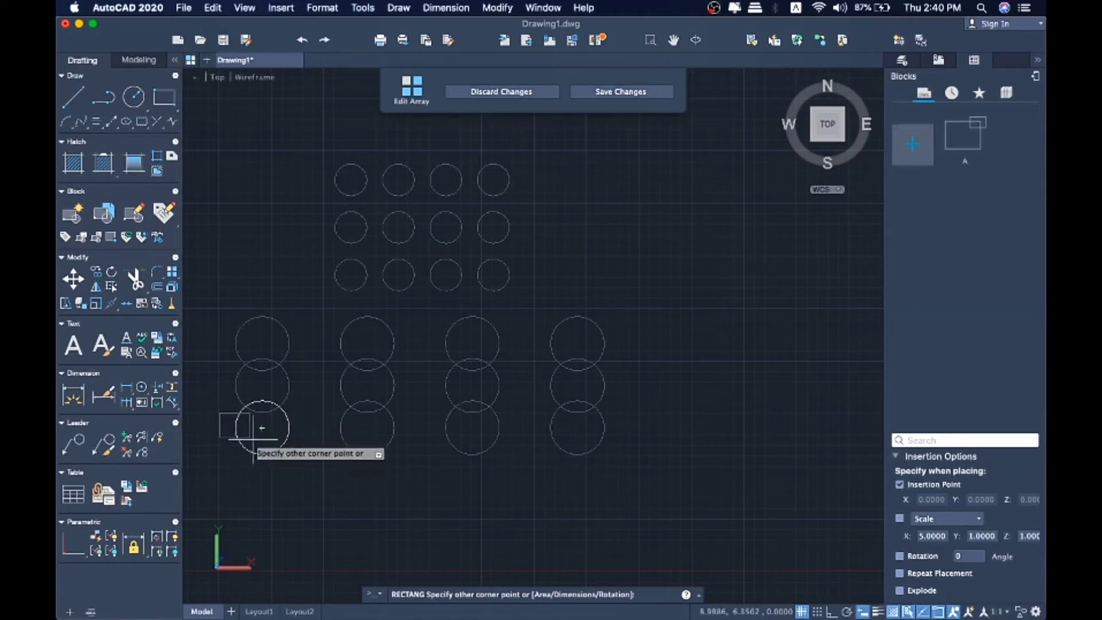
{"action": "left_click", "coordinate": [289, 466]}
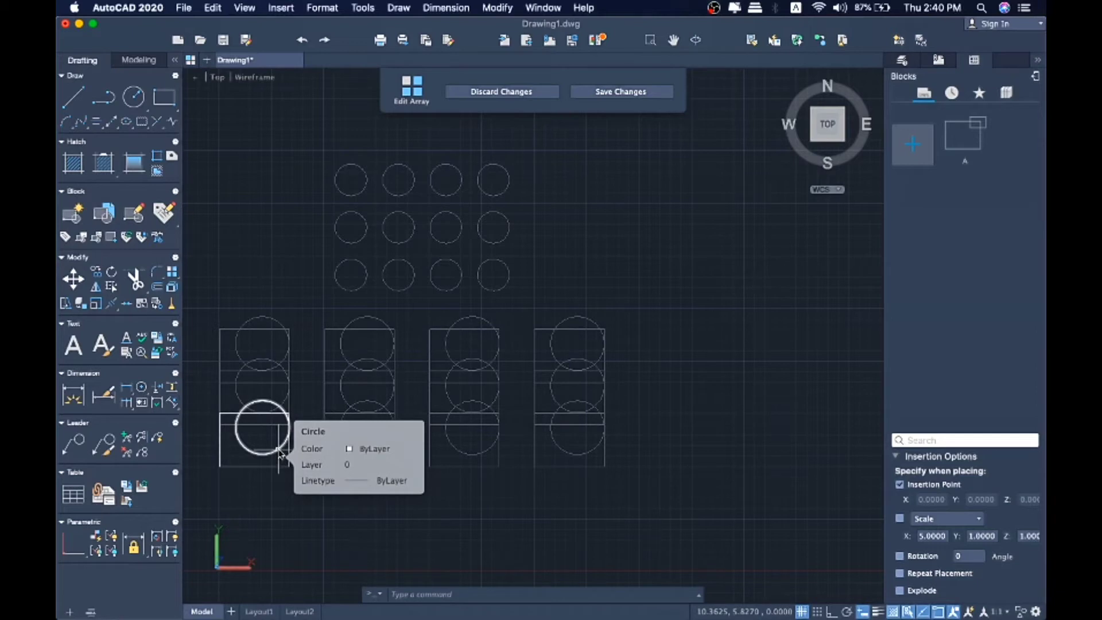
Delete the source circle and save the changes to the array.
{"action": "left_click", "coordinate": [280, 454]}
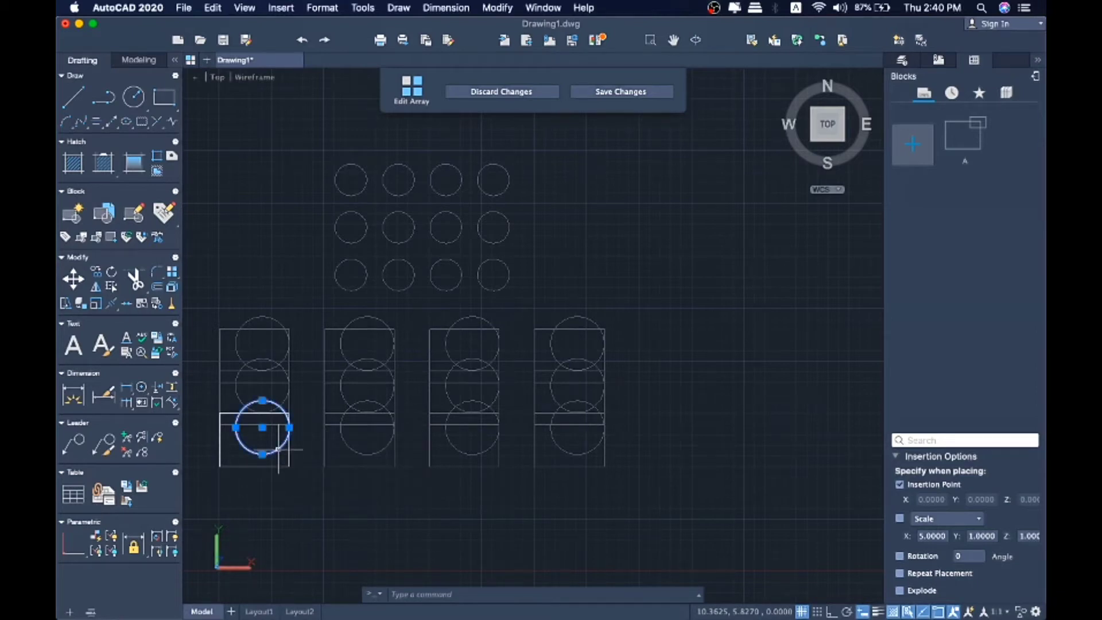
{"action": "key", "text": "Delete"}
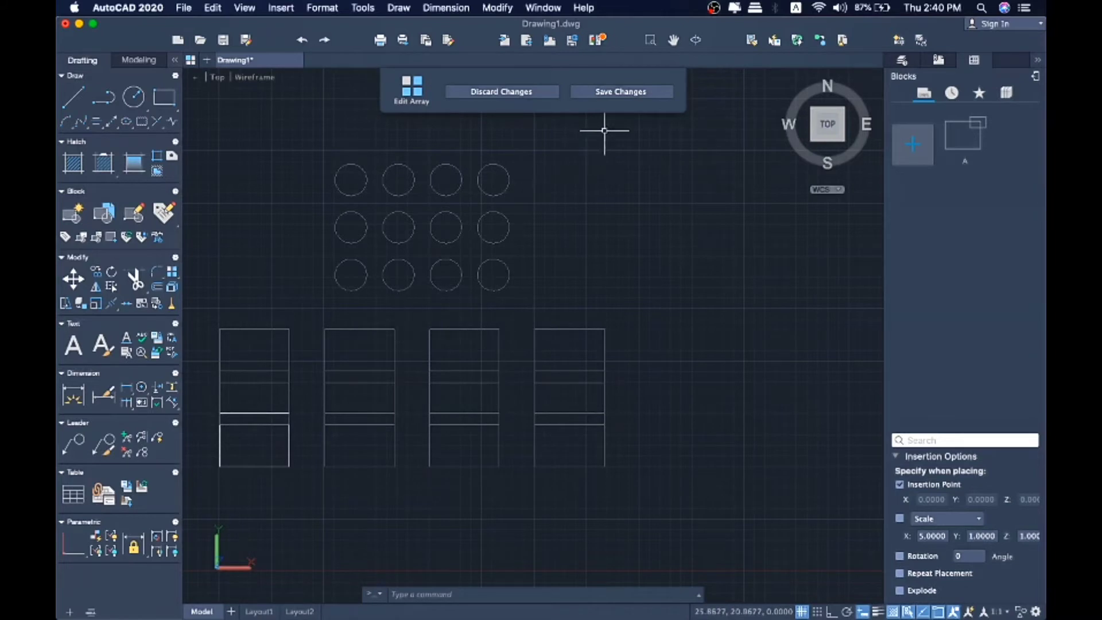
{"action": "left_click", "coordinate": [630, 93]}
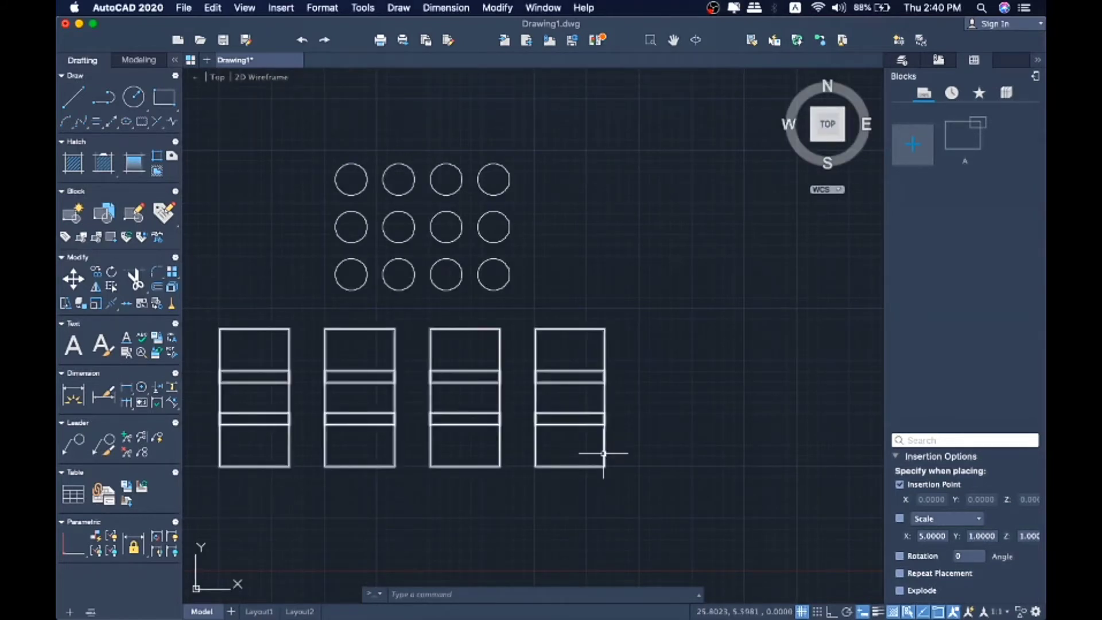
Check the edited array's available options, then delete all objects from the drawing.
{"action": "left_click", "coordinate": [603, 454]}
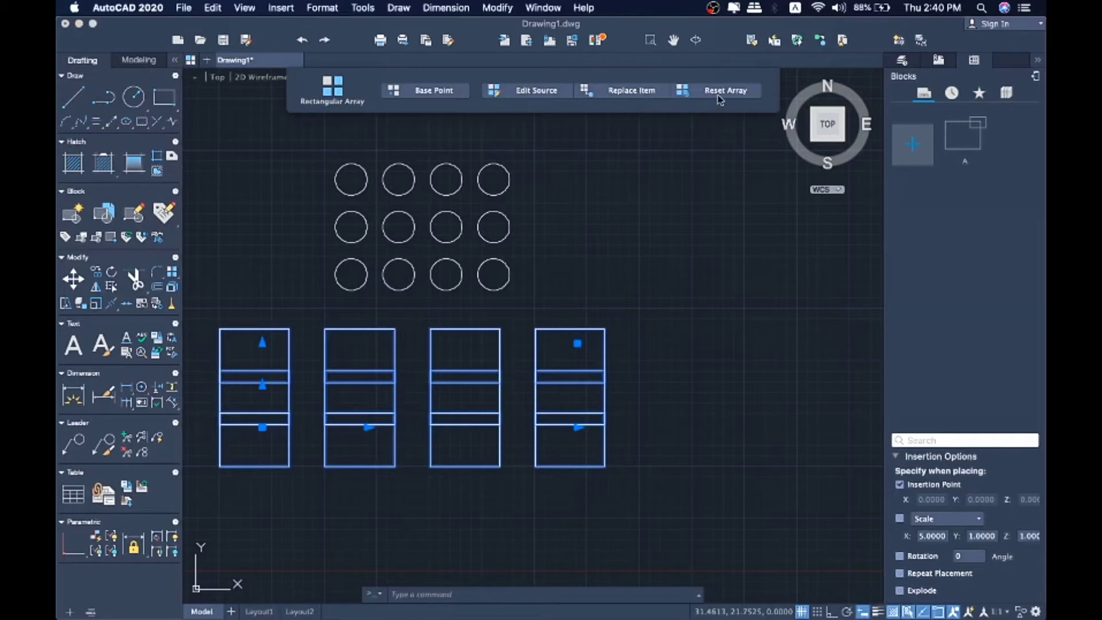
{"action": "key", "text": "Escape"}
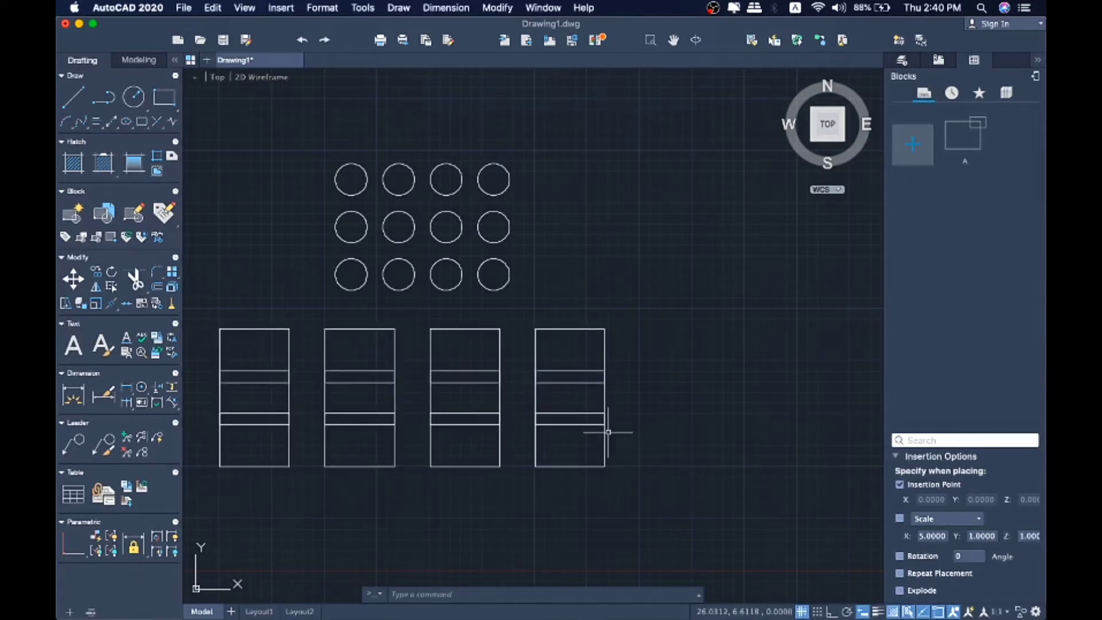
{"action": "key", "text": "super+a"}
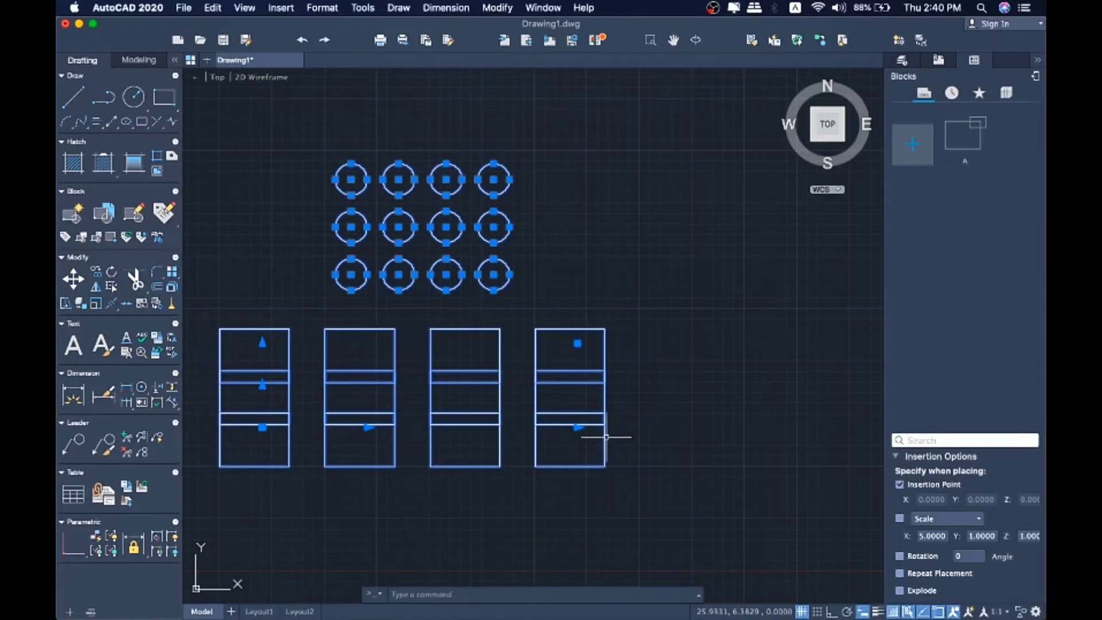
{"action": "key", "text": "Delete"}
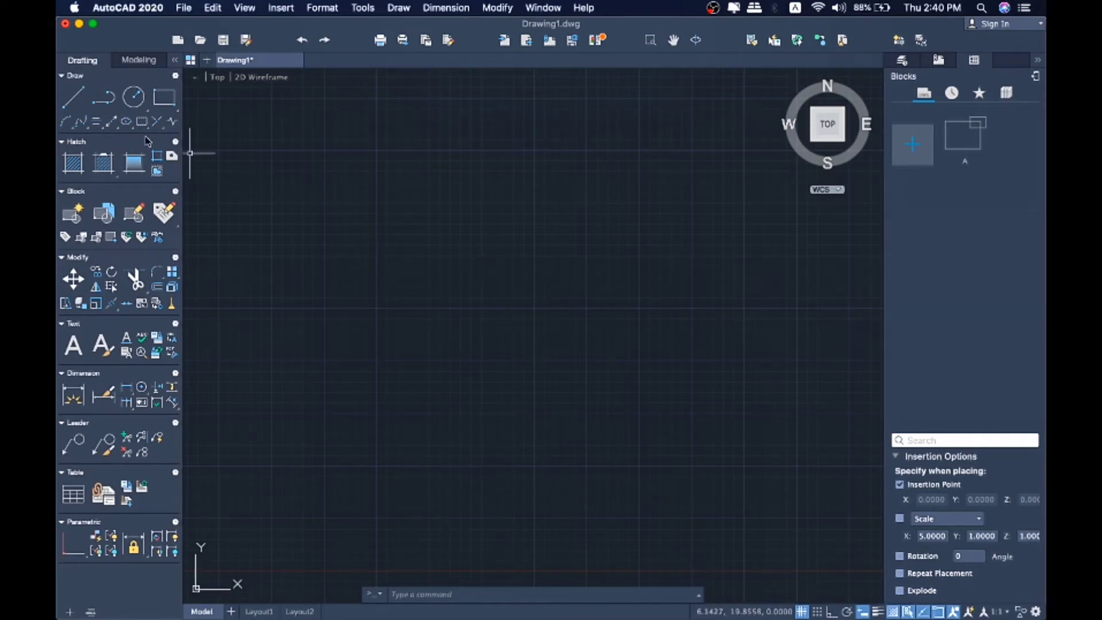
{"action": "left_click", "coordinate": [133, 97]}
{"action": "left_click", "coordinate": [428, 252]}
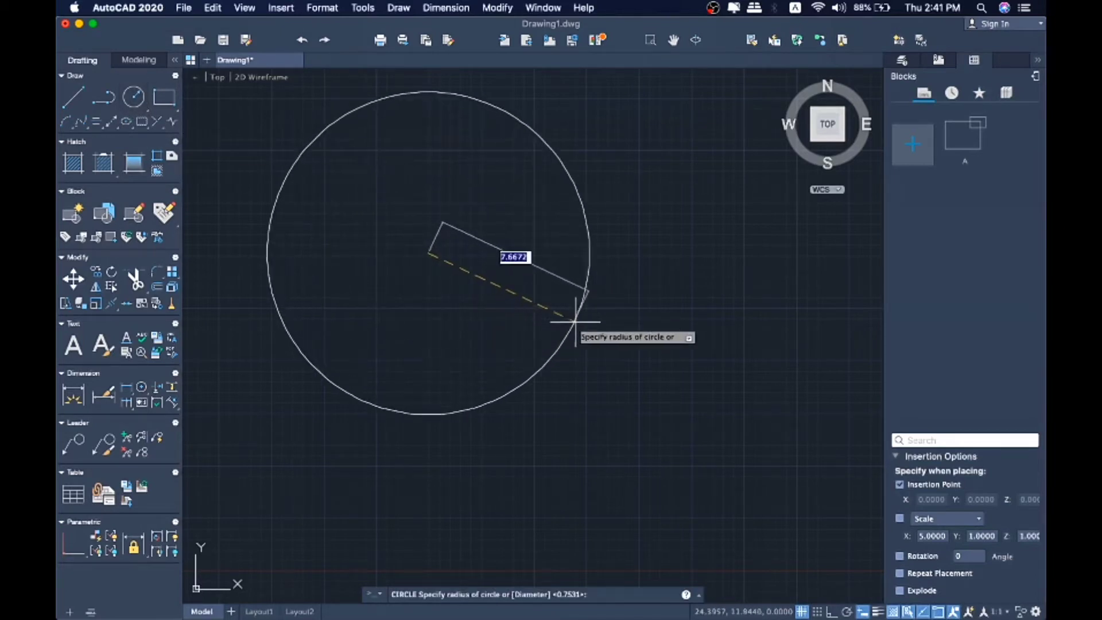
{"action": "key", "text": "Escape"}
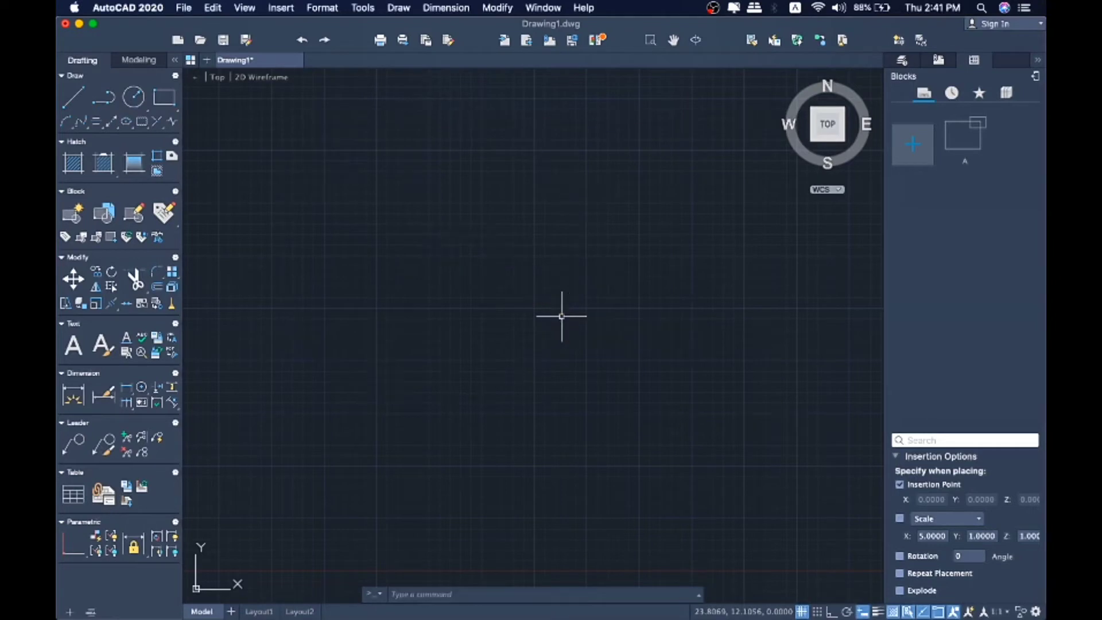
{"action": "left_click", "coordinate": [533, 334]}
{"action": "key", "text": "Escape"}
Draw a large circle with a radius of about 7 units near the middle of the drawing area.
{"action": "left_click", "coordinate": [133, 97]}
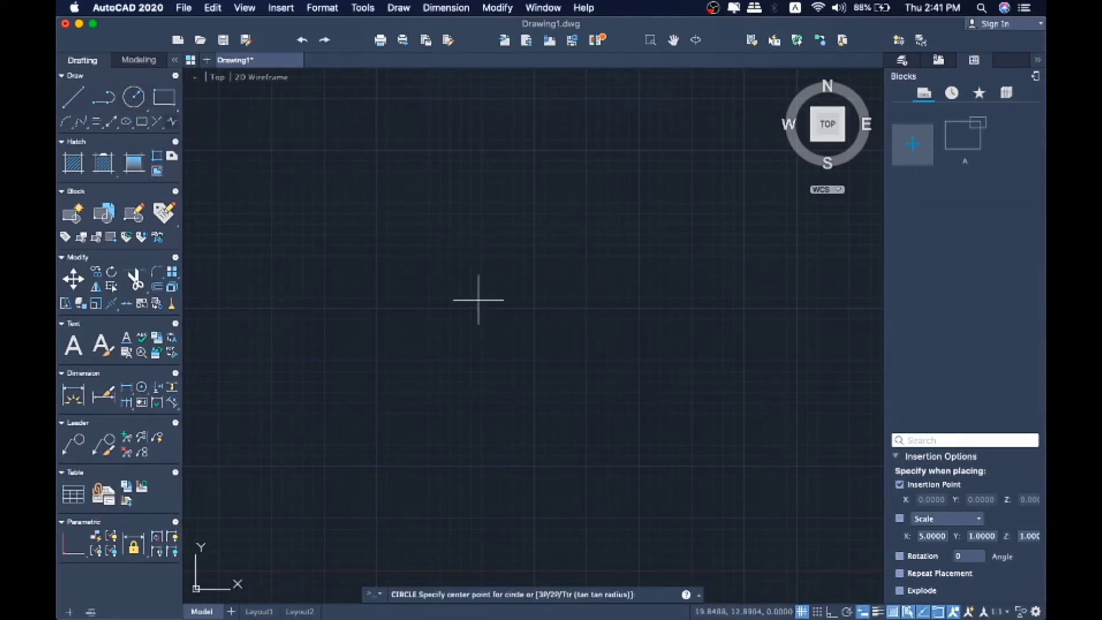
{"action": "left_click", "coordinate": [514, 328]}
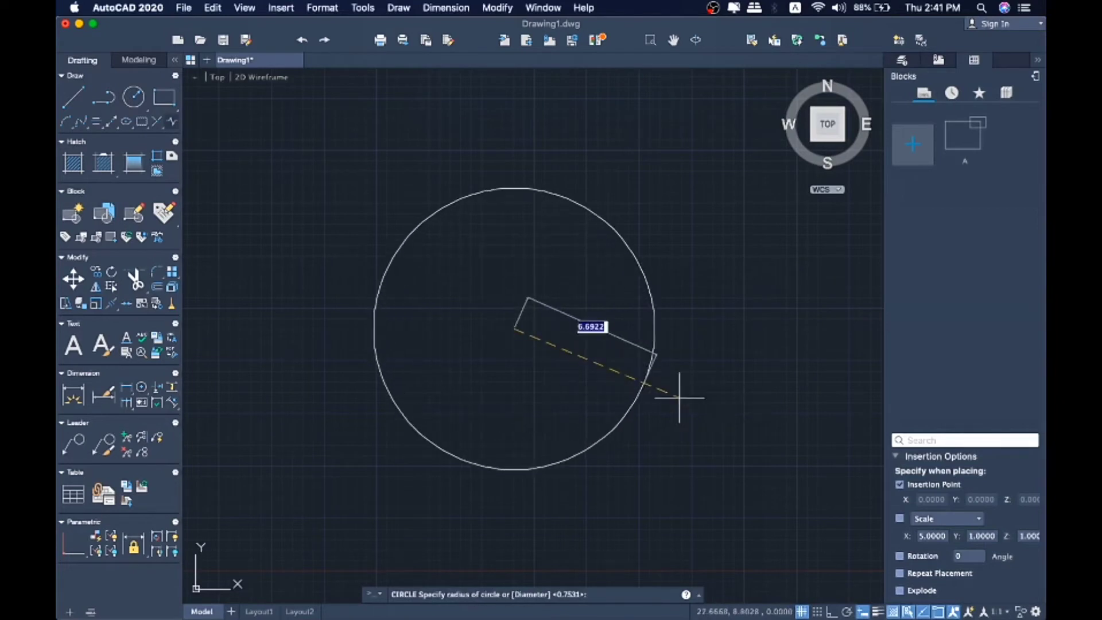
{"action": "left_click", "coordinate": [653, 382]}
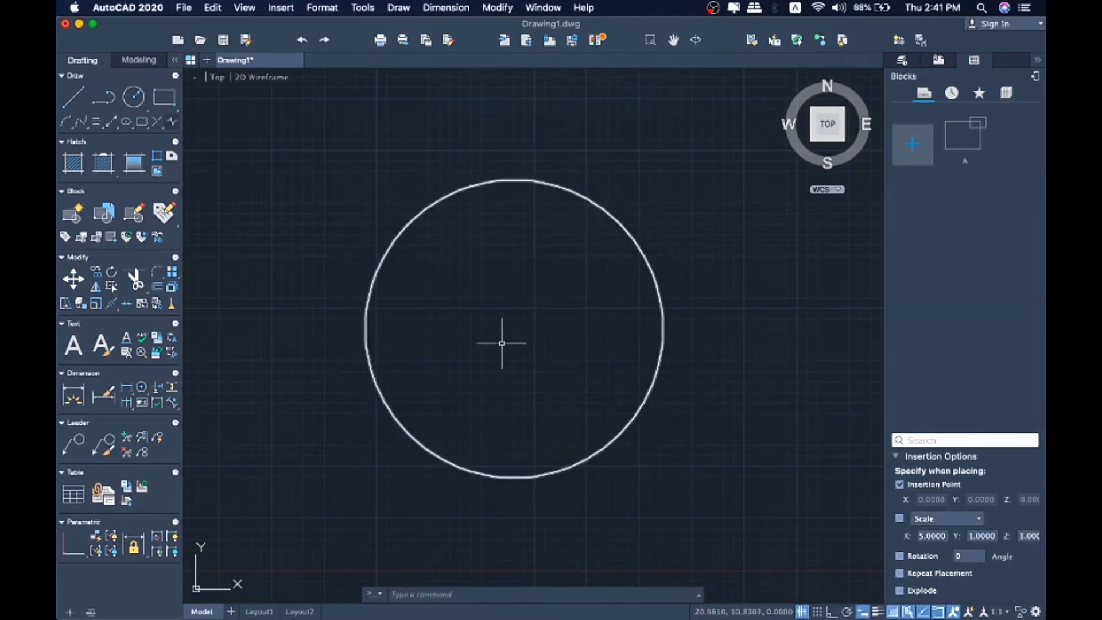
Draw a small rectangle outside the large circle, near its lower-left side.
{"action": "left_click", "coordinate": [164, 97]}
{"action": "left_click", "coordinate": [325, 461]}
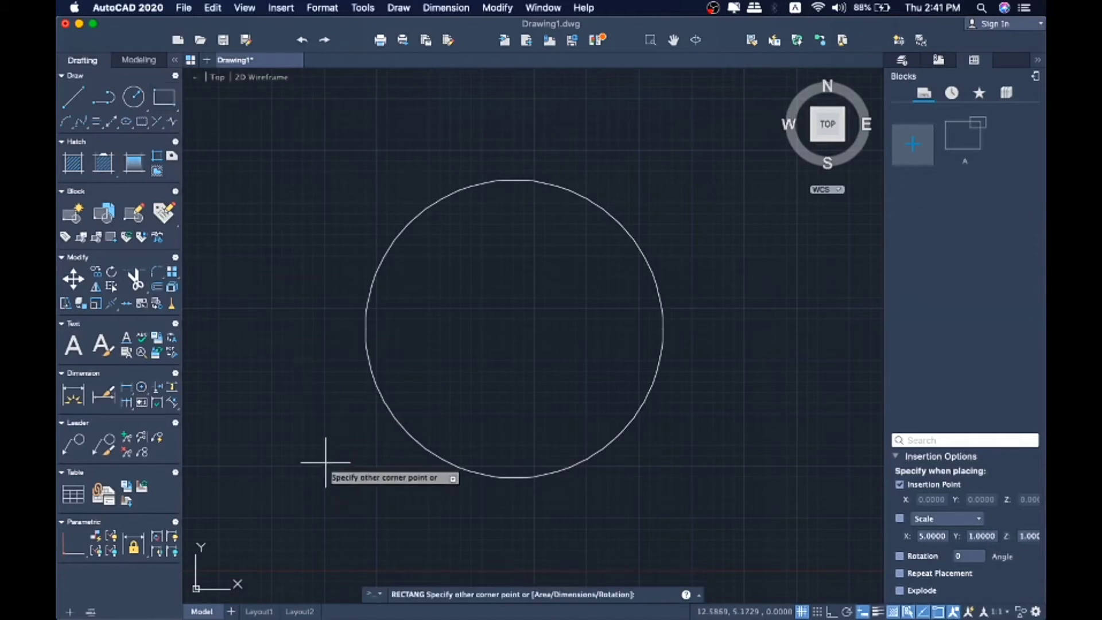
{"action": "left_click", "coordinate": [374, 495]}
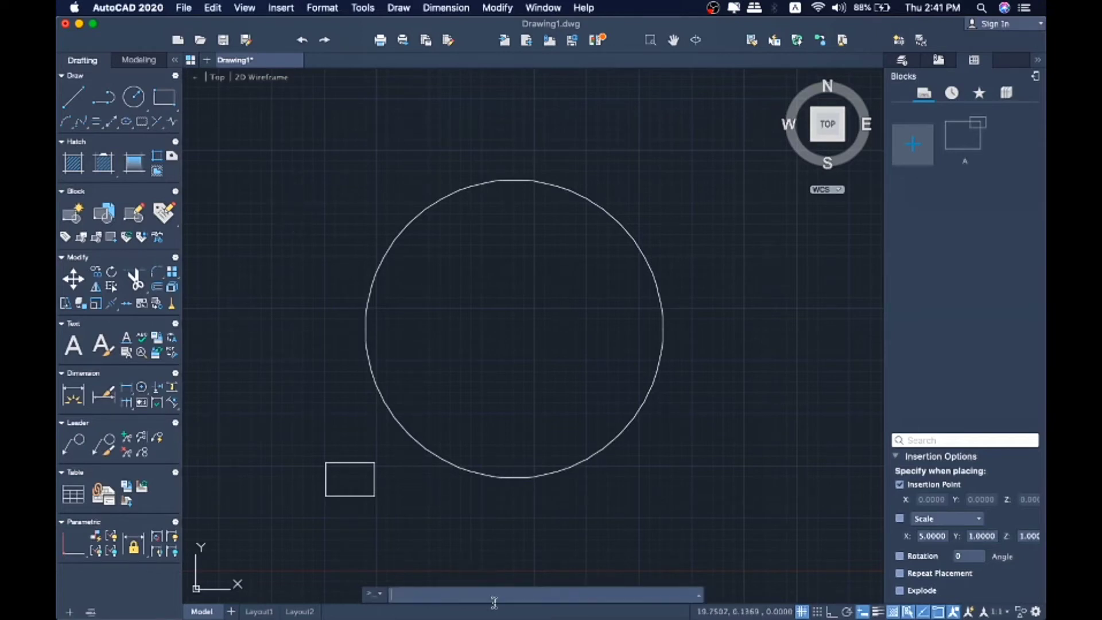
{"action": "type", "text": "ARR"}
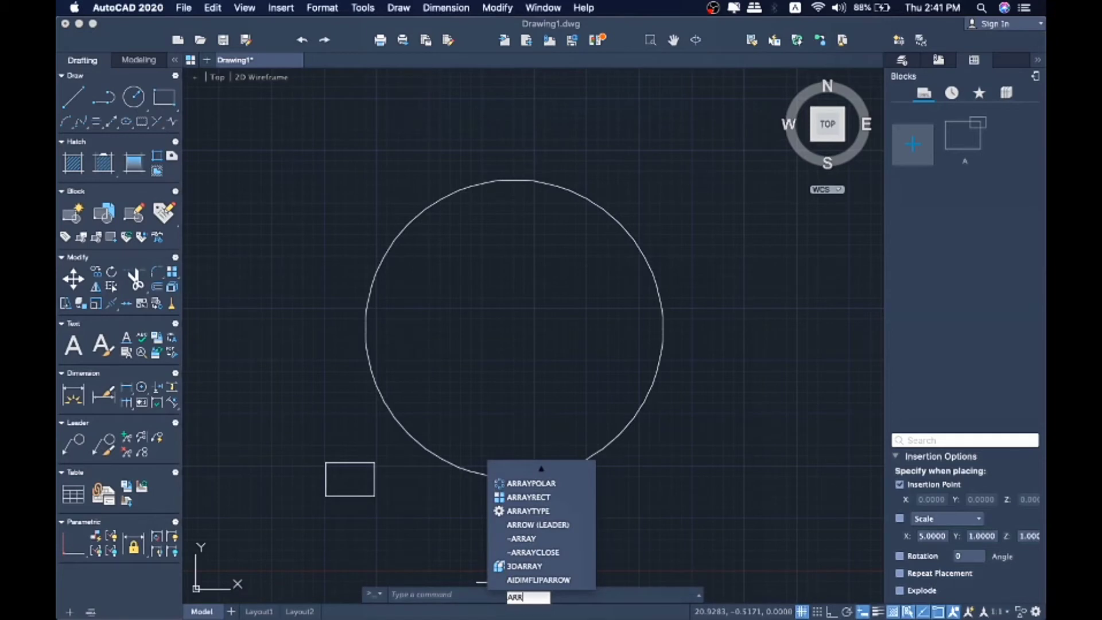
{"action": "key", "text": "BackSpace"}
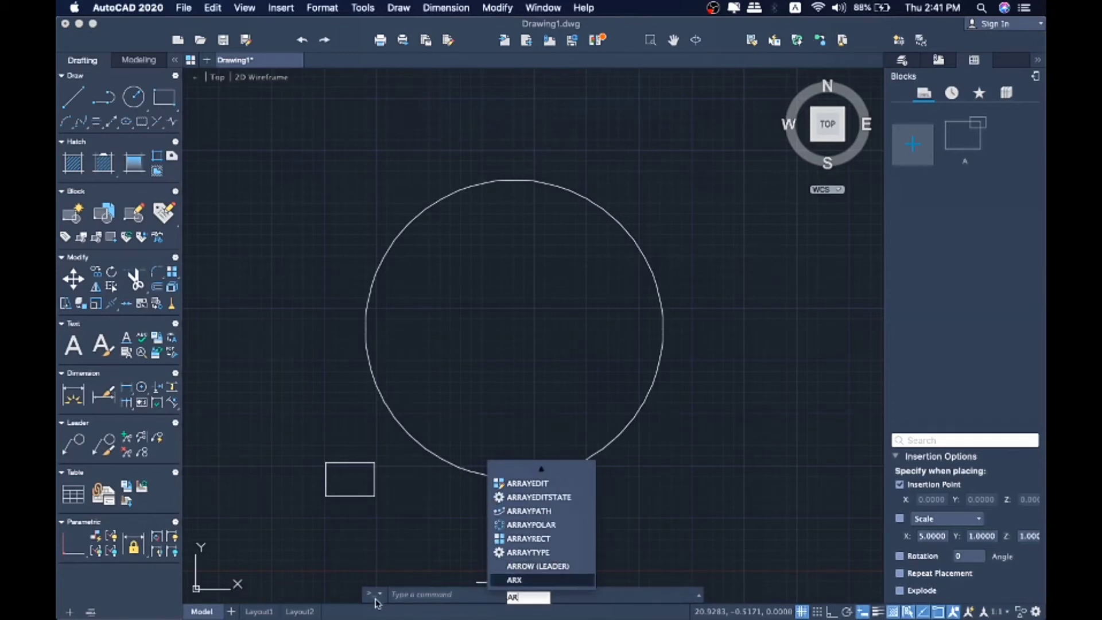
{"action": "key", "text": "BackSpace"}
{"action": "key", "text": "BackSpace"}
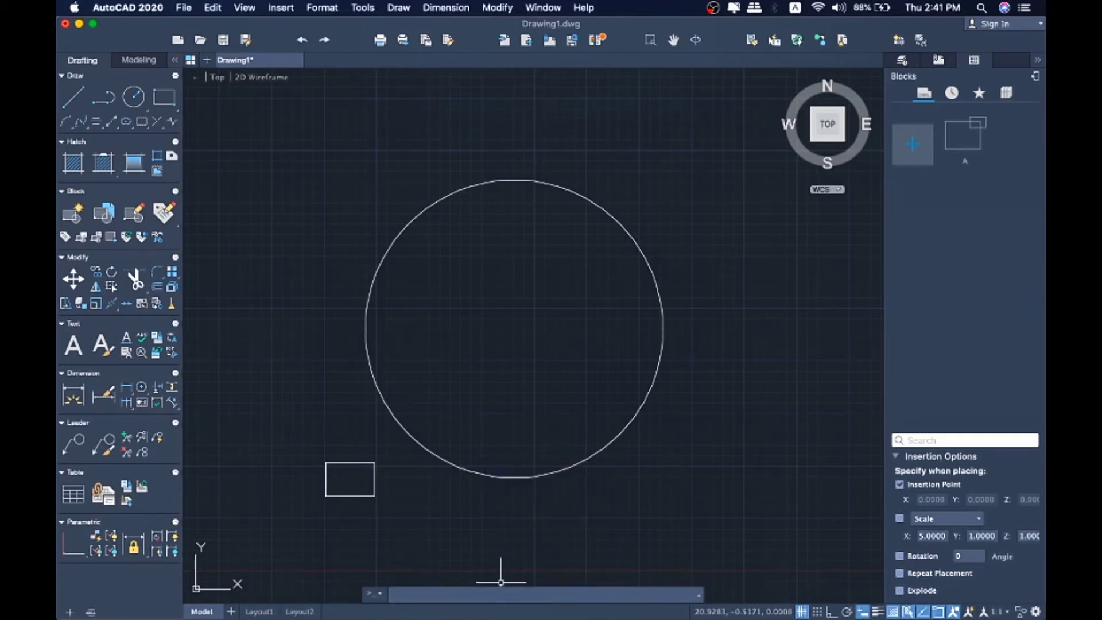
Create a polar array of the small rectangle around the large circle's center with 8 items.
{"action": "type", "text": "ar"}
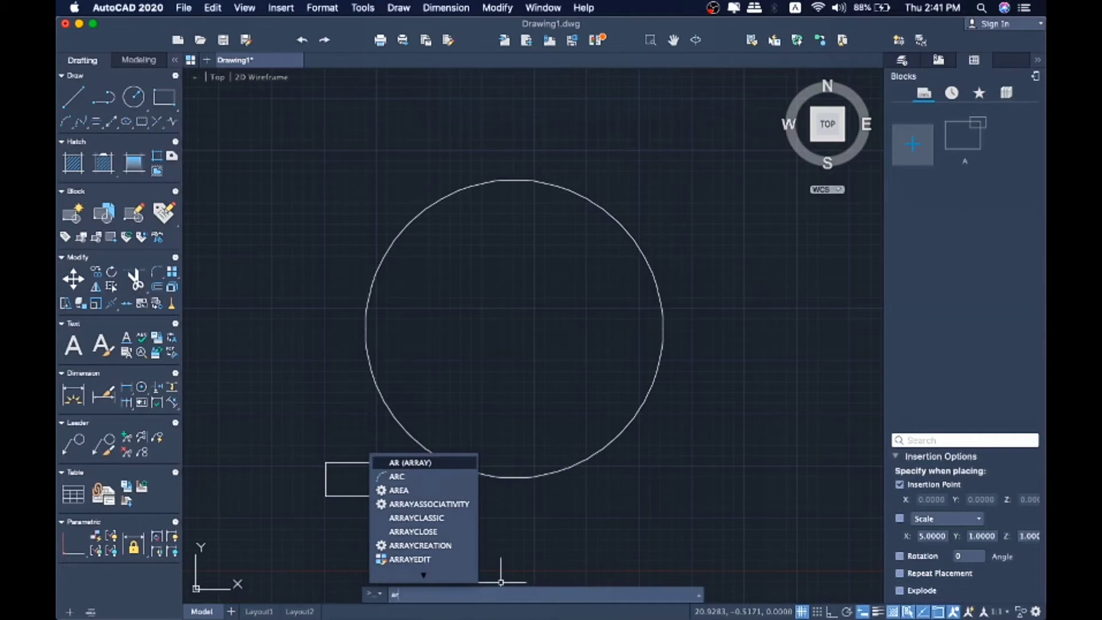
{"action": "key", "text": "Return"}
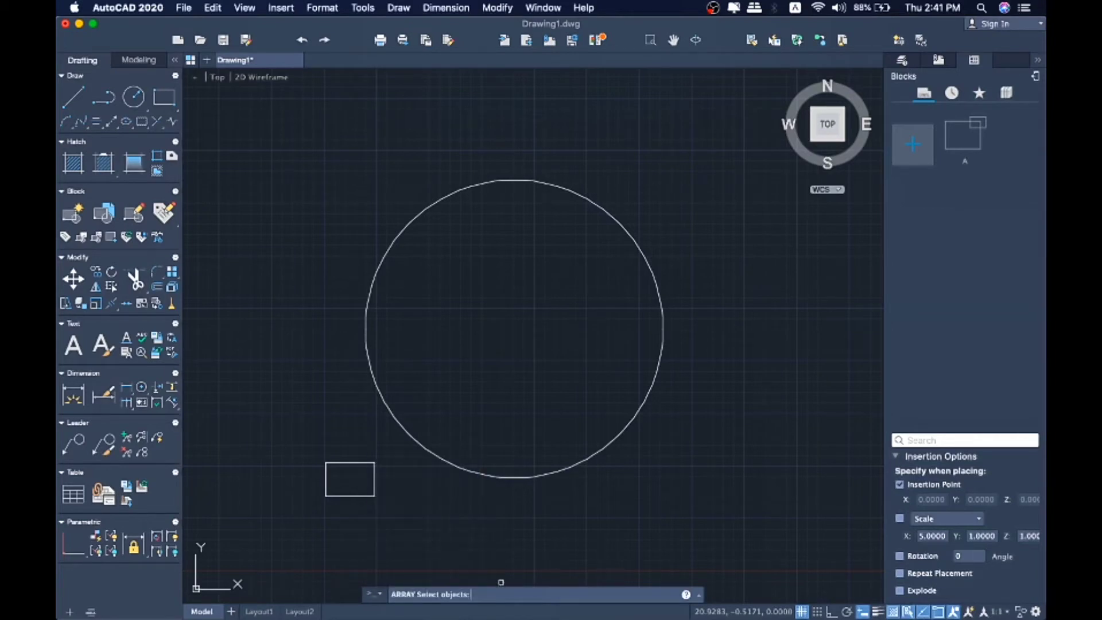
{"action": "left_click", "coordinate": [355, 463]}
{"action": "key", "text": "Return"}
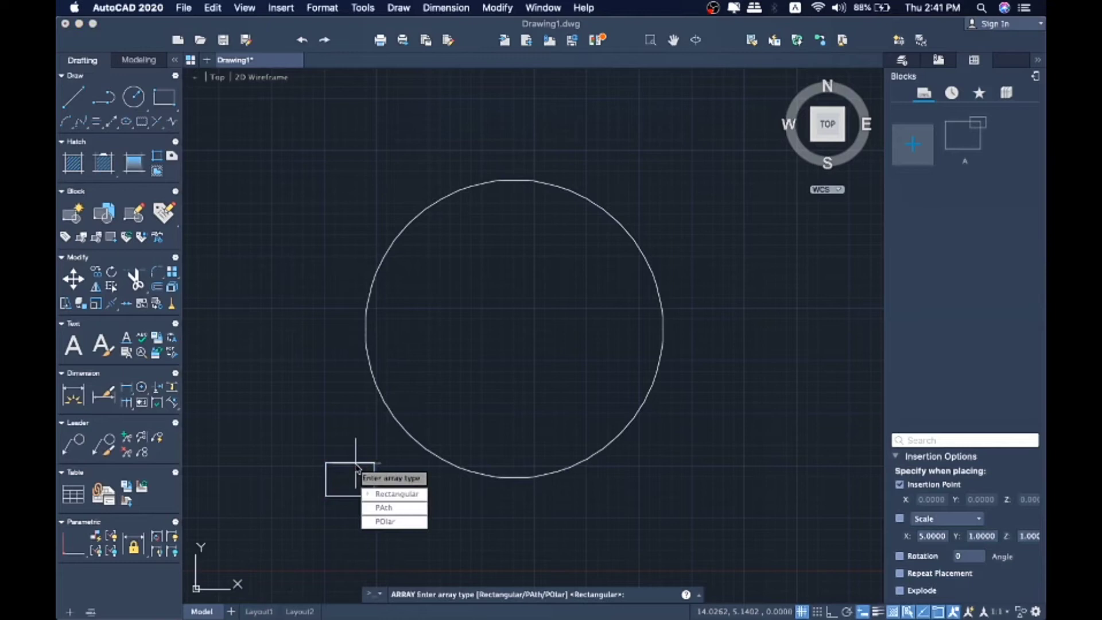
{"action": "left_click", "coordinate": [409, 521]}
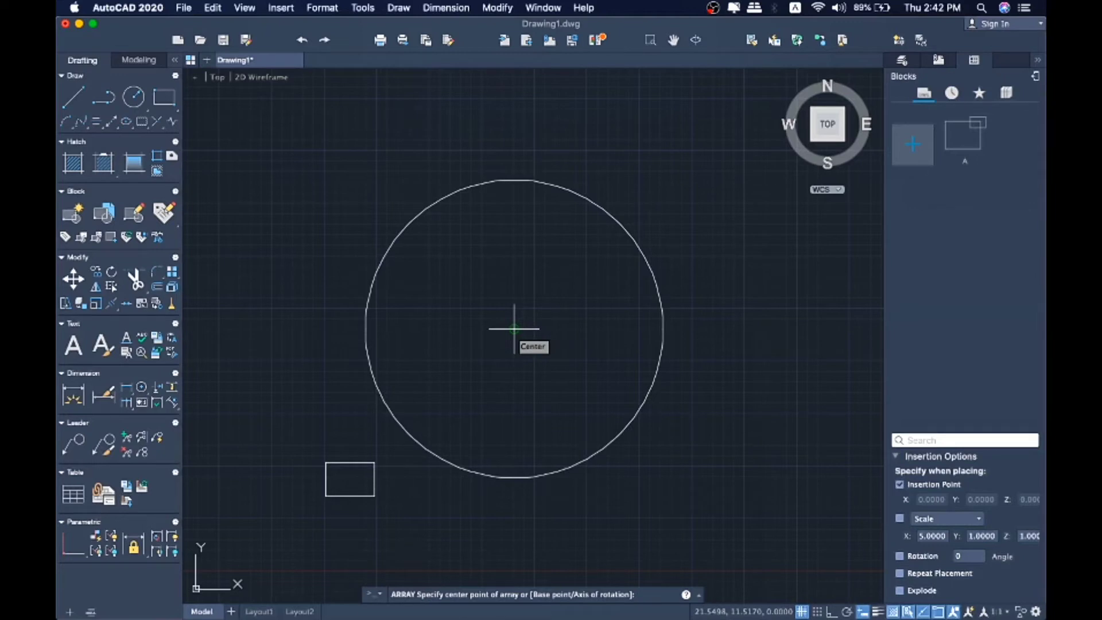
{"action": "left_click", "coordinate": [514, 329]}
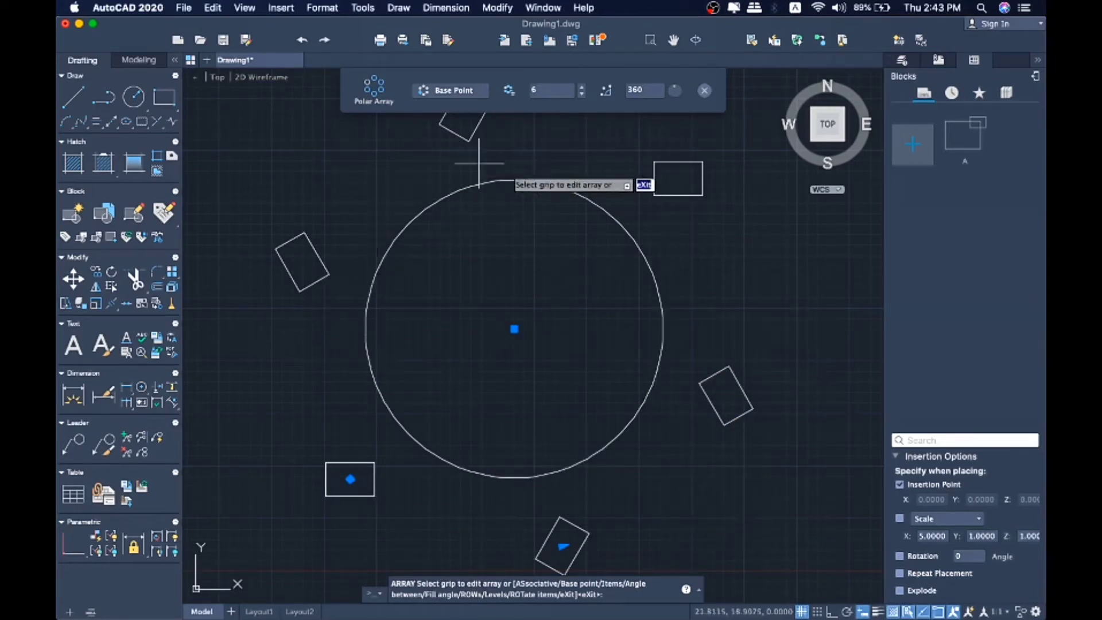
{"action": "left_click", "coordinate": [582, 90]}
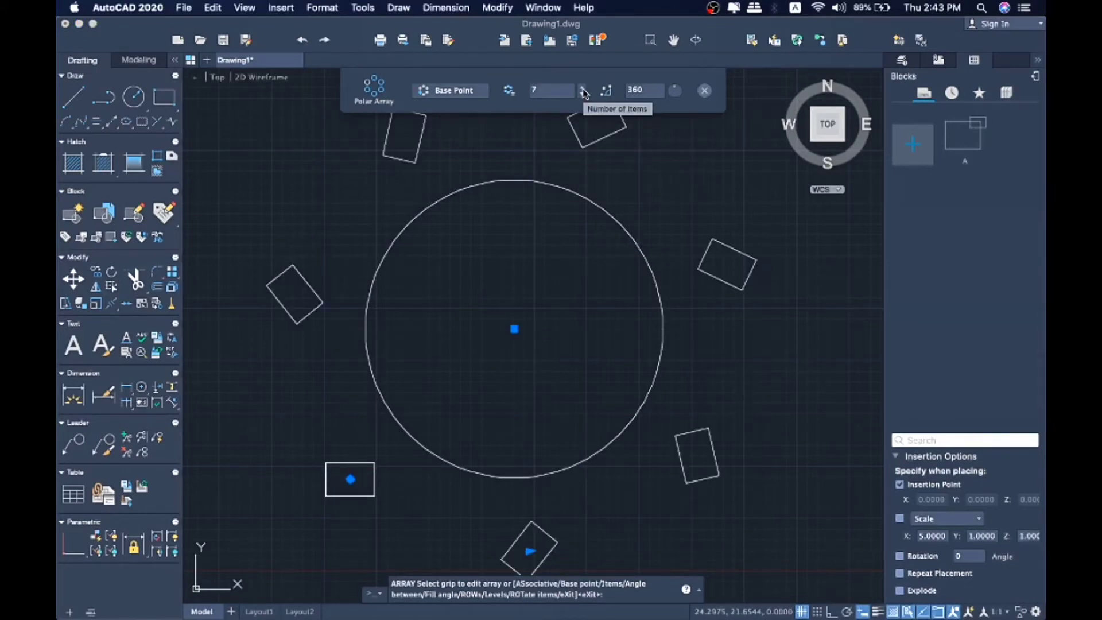
{"action": "left_click", "coordinate": [582, 91]}
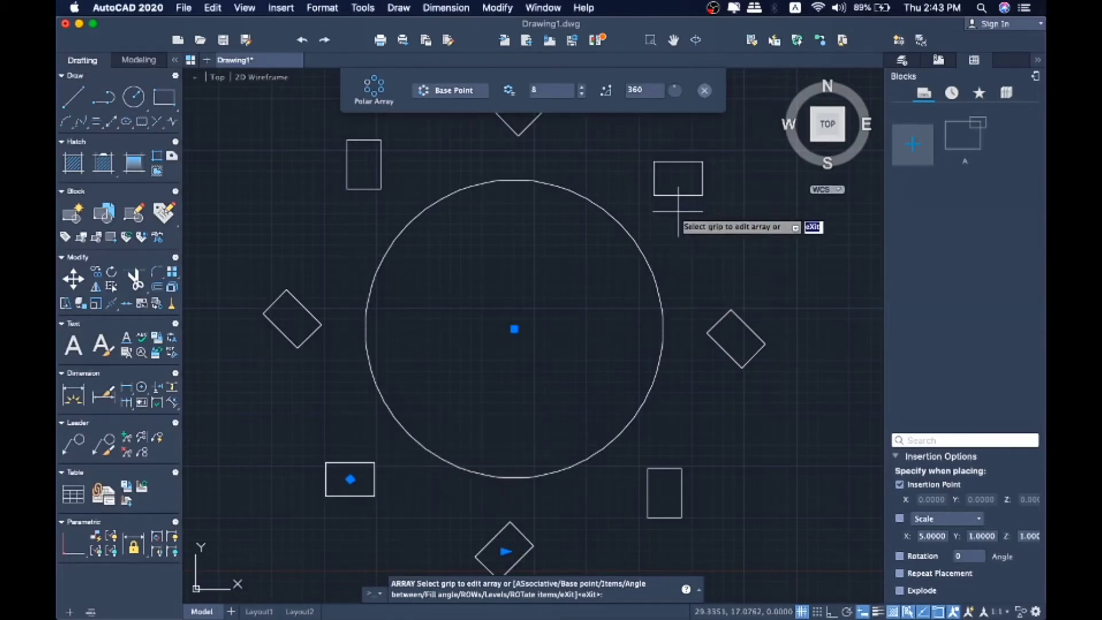
Set the polar array's fill angle to 180 degrees.
{"action": "left_click", "coordinate": [651, 89]}
{"action": "key", "text": "BackSpace"}
{"action": "key", "text": "BackSpace"}
{"action": "key", "text": "BackSpace"}
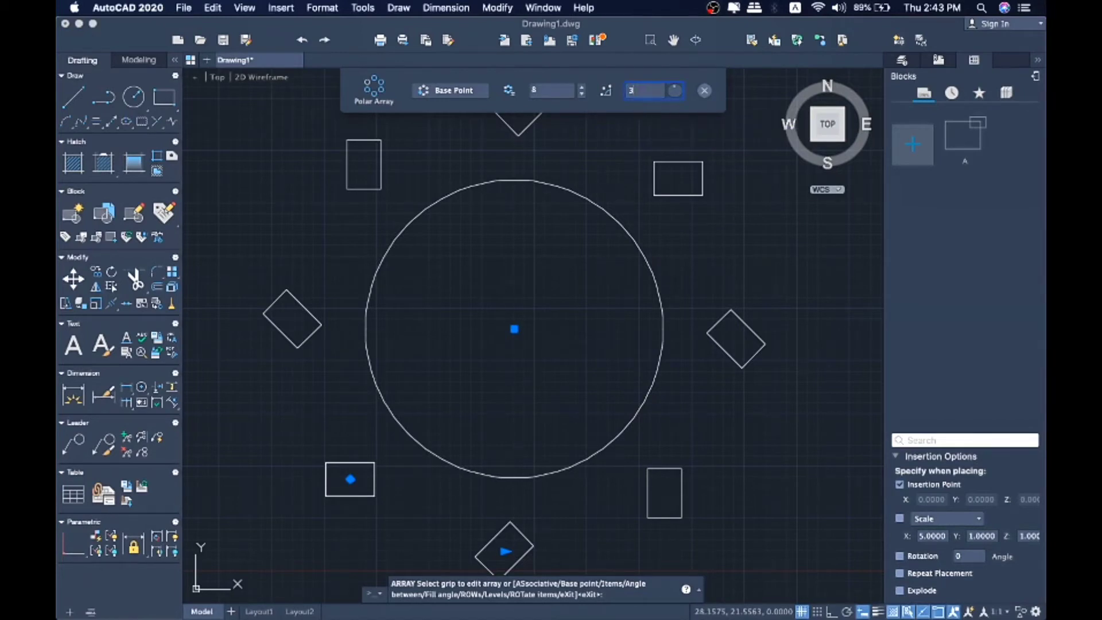
{"action": "type", "text": "180"}
{"action": "key", "text": "Return"}
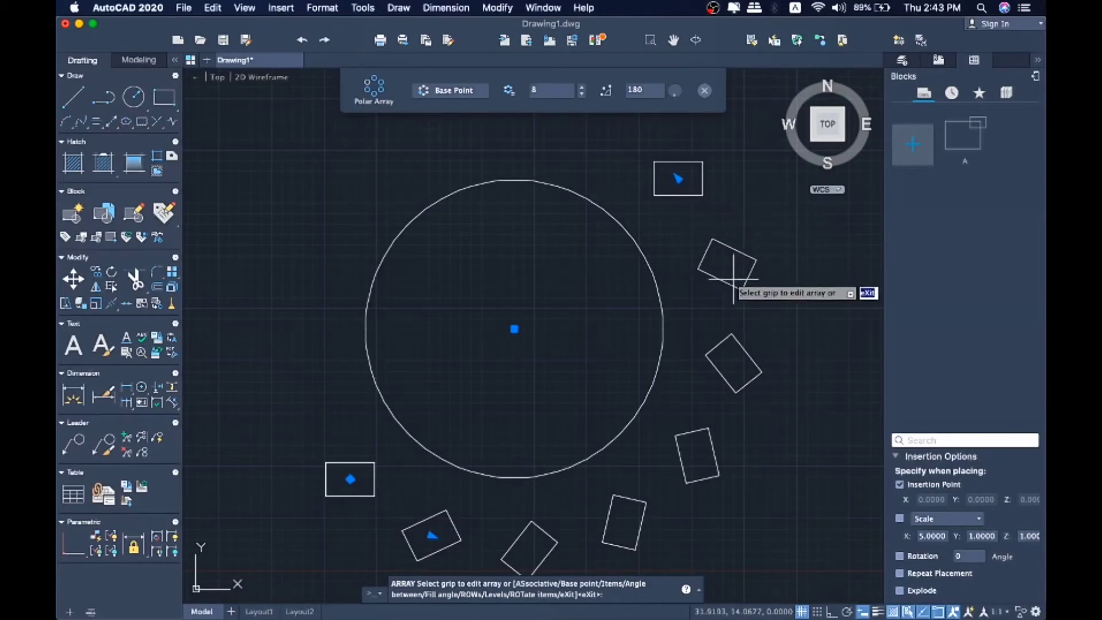
Set the polar array's fill angle to 90 degrees.
{"action": "left_click", "coordinate": [651, 91]}
{"action": "key", "text": "BackSpace"}
{"action": "key", "text": "BackSpace"}
{"action": "key", "text": "BackSpace"}
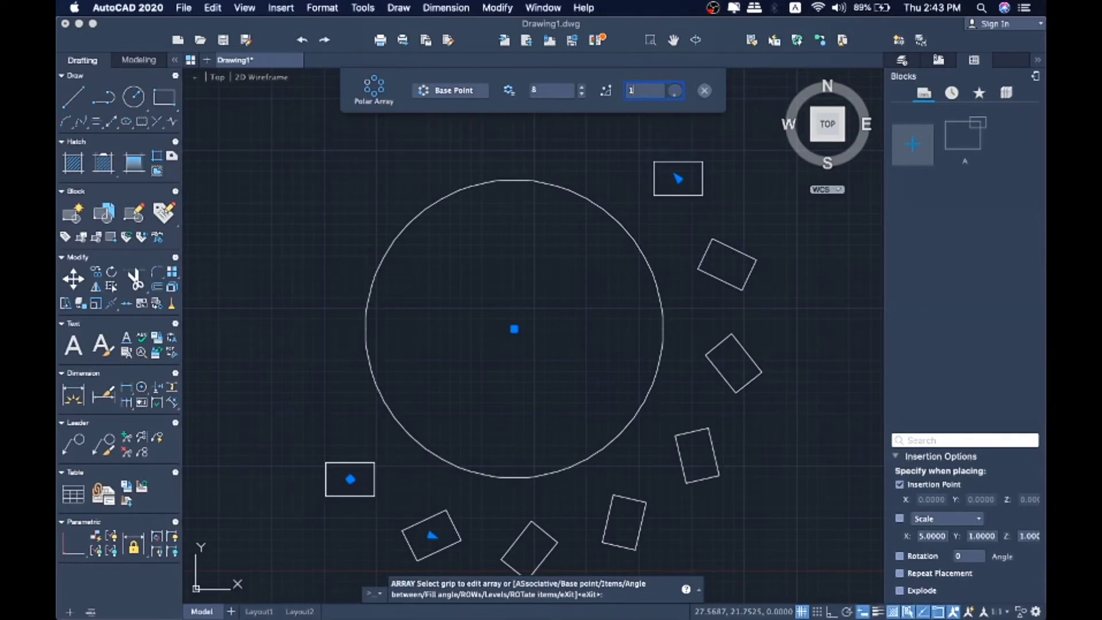
{"action": "type", "text": "90"}
{"action": "key", "text": "Return"}
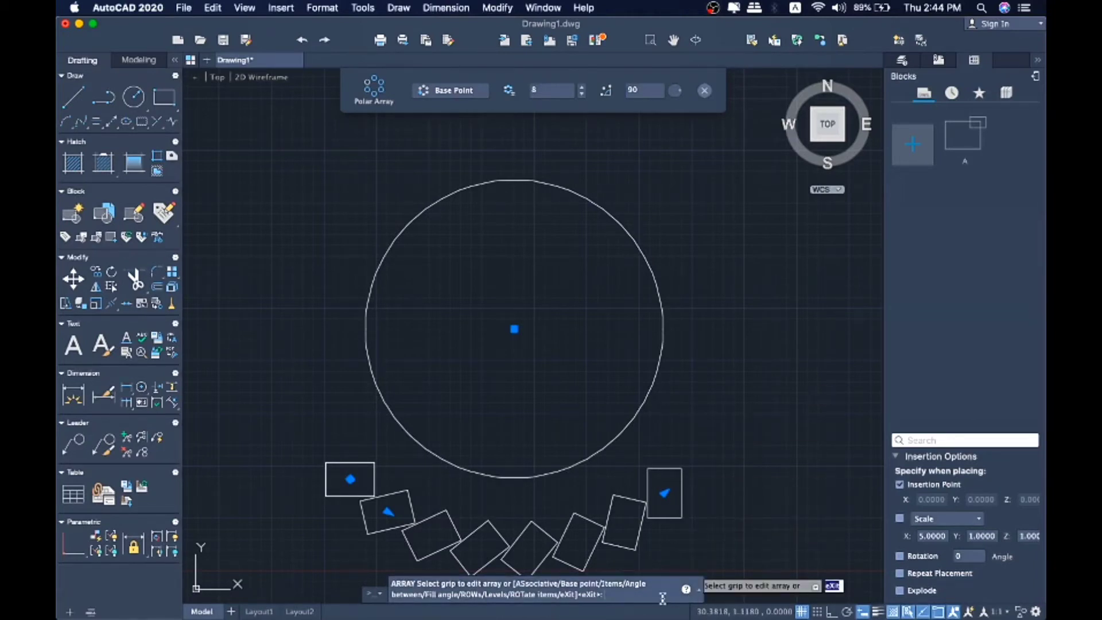
Set the polar array's fill angle to 360 degrees.
{"action": "left_click", "coordinate": [648, 91]}
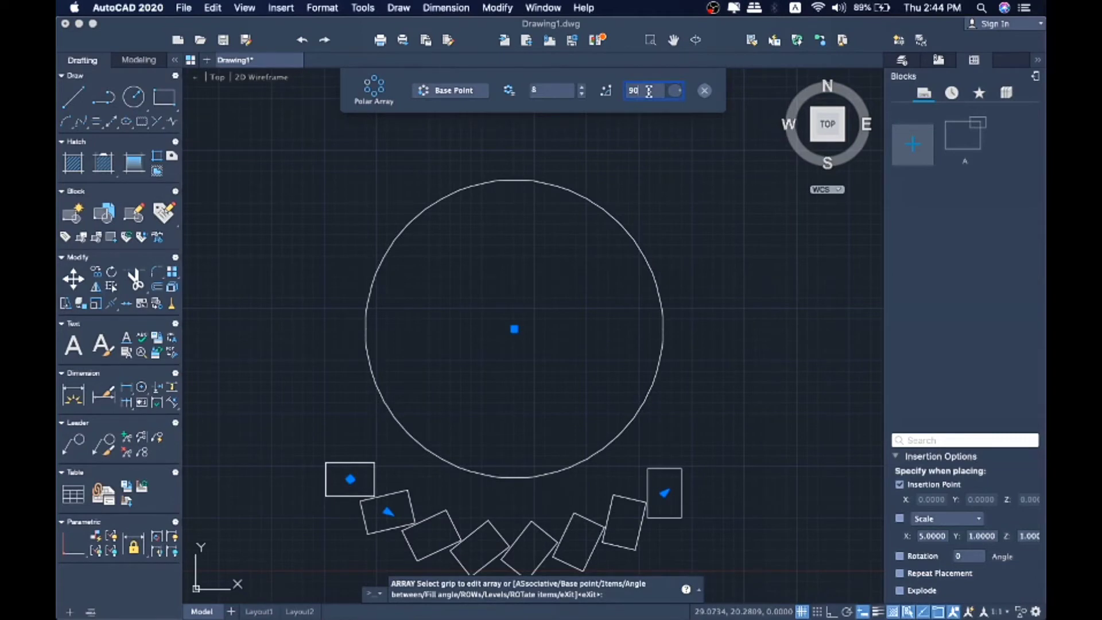
{"action": "key", "text": "BackSpace"}
{"action": "key", "text": "BackSpace"}
{"action": "type", "text": "360"}
{"action": "key", "text": "Return"}
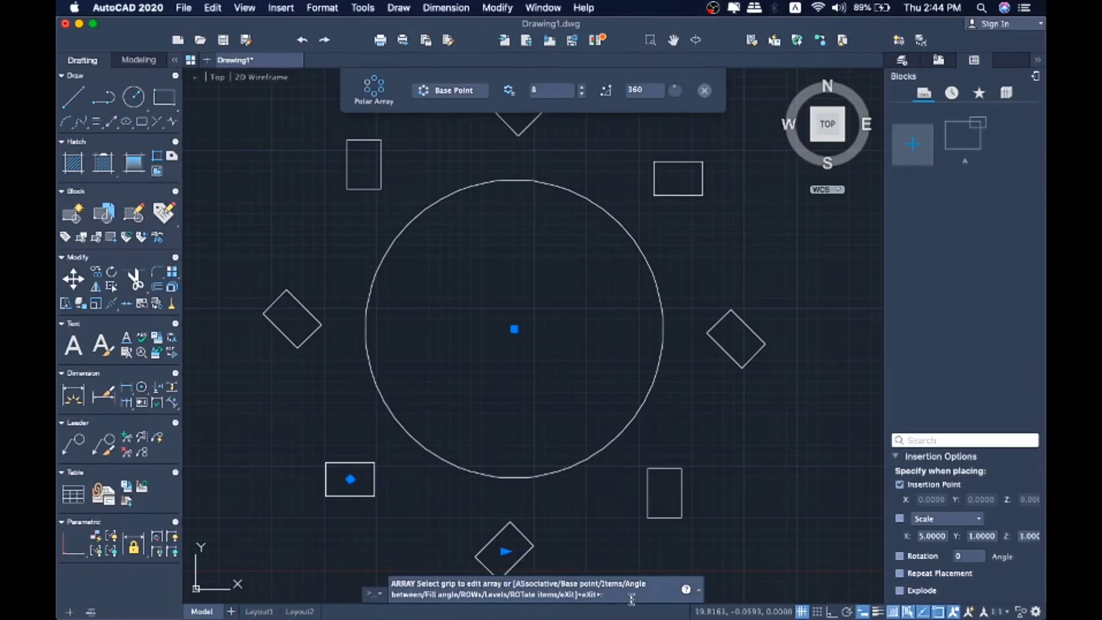
Turn off the rotation of the arrayed rectangles so they all keep the source orientation.
{"action": "type", "text": "ROT"}
{"action": "key", "text": "Return"}
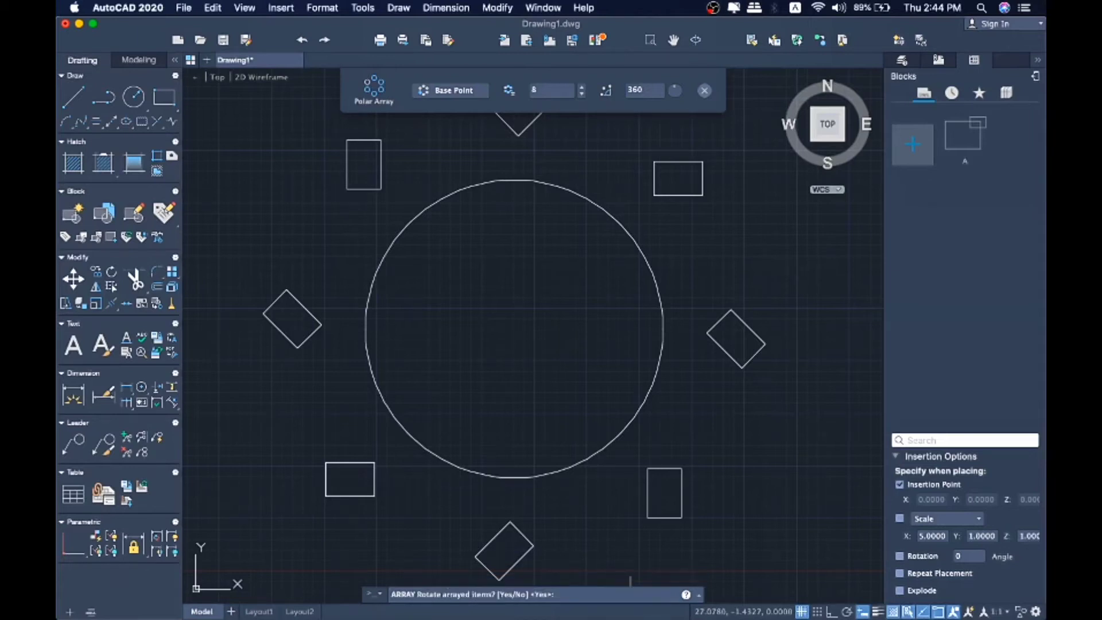
{"action": "type", "text": "No"}
{"action": "key", "text": "Return"}
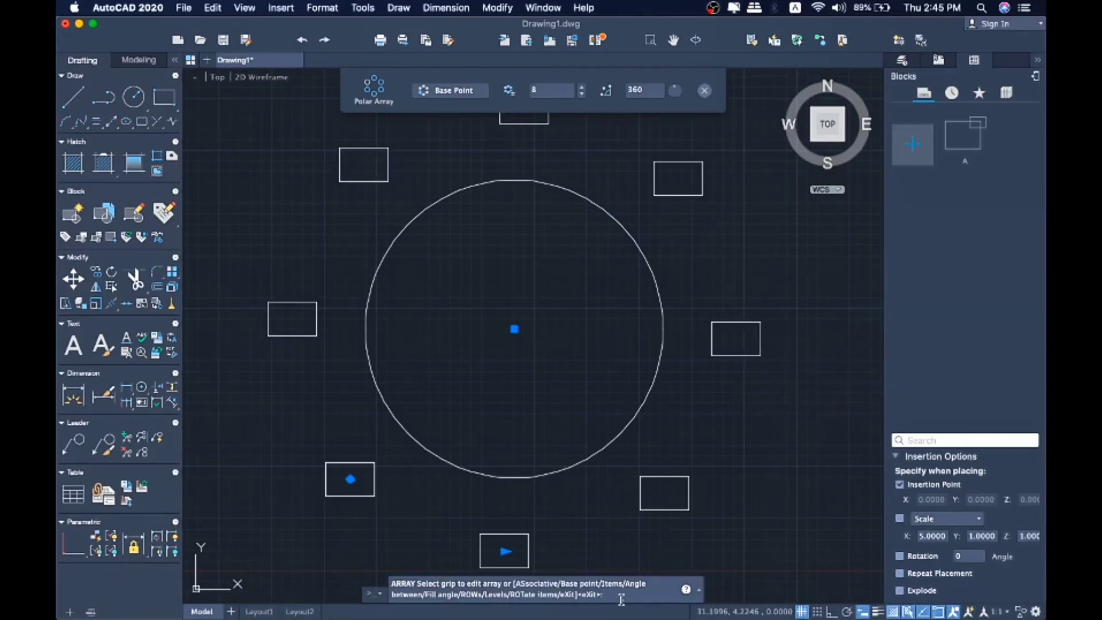
Give the polar array 2 rows spaced 3 units apart with the default zero elevation, and finish the array.
{"action": "type", "text": "ROW"}
{"action": "key", "text": "Return"}
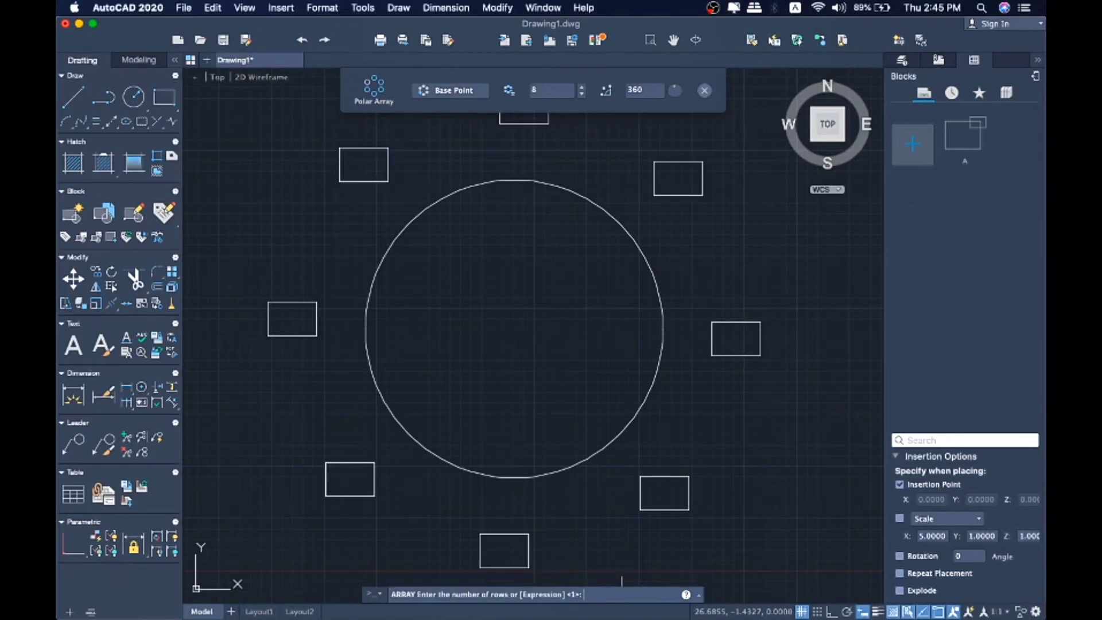
{"action": "type", "text": "2"}
{"action": "key", "text": "Return"}
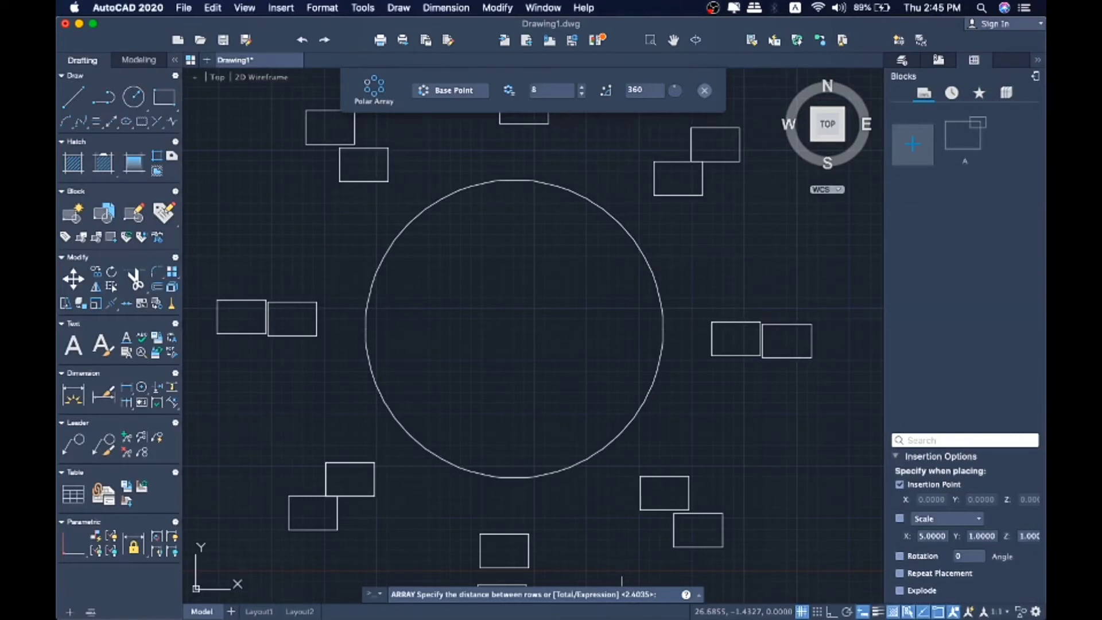
{"action": "type", "text": "3"}
{"action": "key", "text": "Return"}
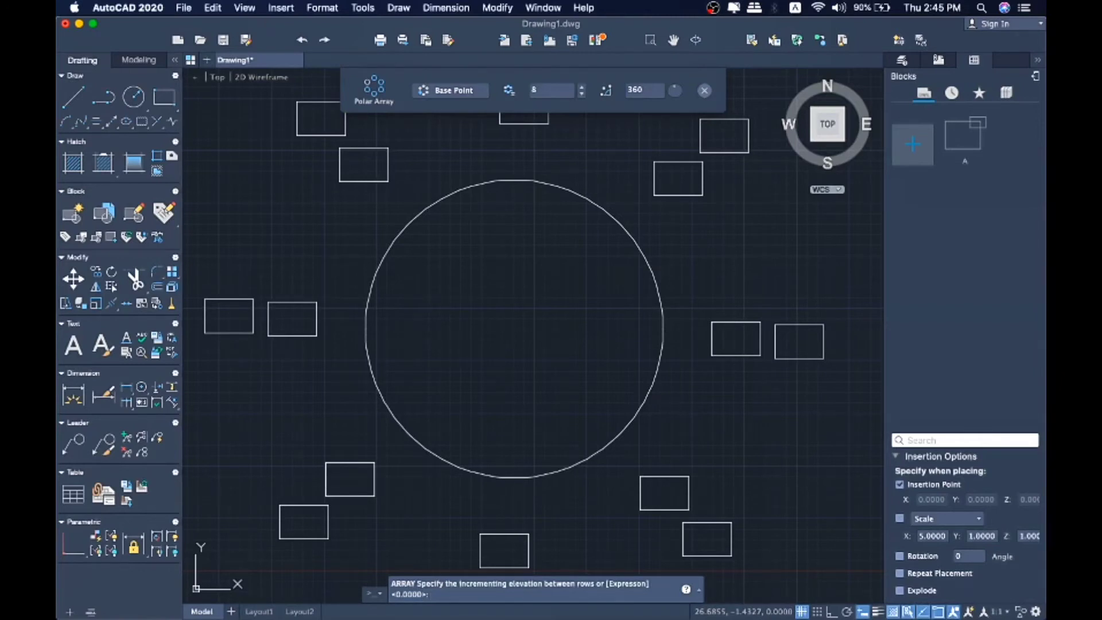
{"action": "key", "text": "Return"}
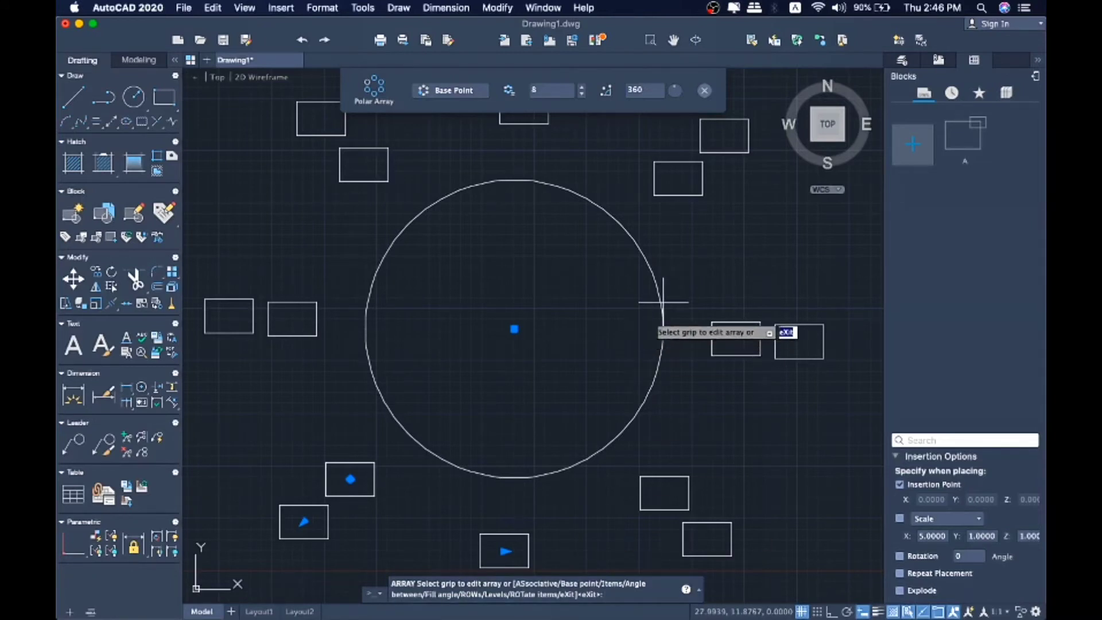
{"action": "key", "text": "Return"}
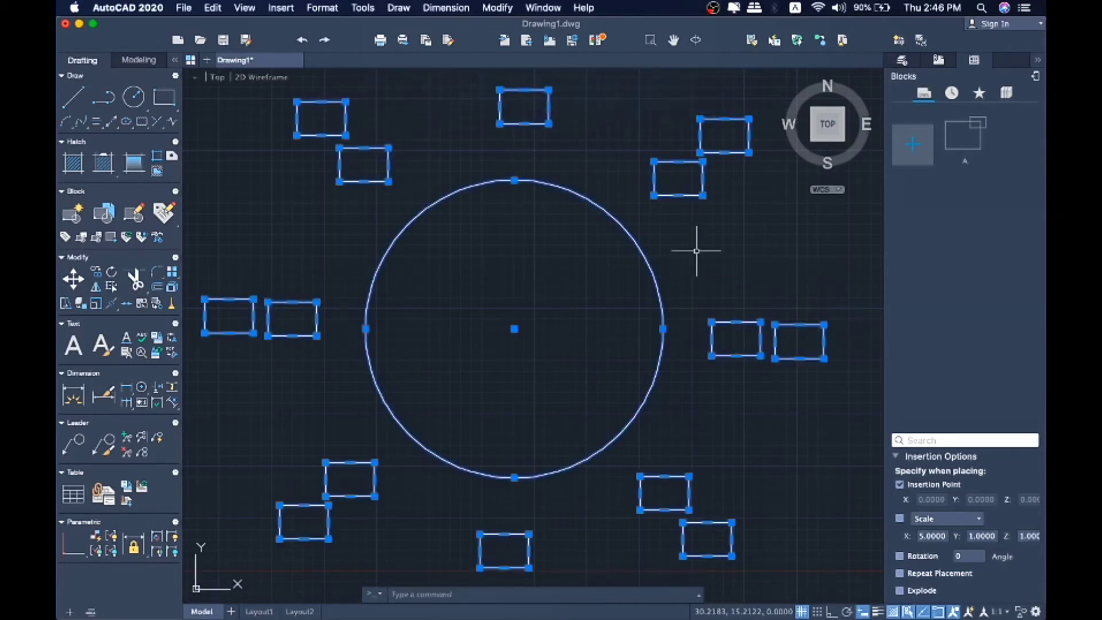
Delete the large circle and all the arrayed rectangles from the drawing.
{"action": "key", "text": "Delete"}
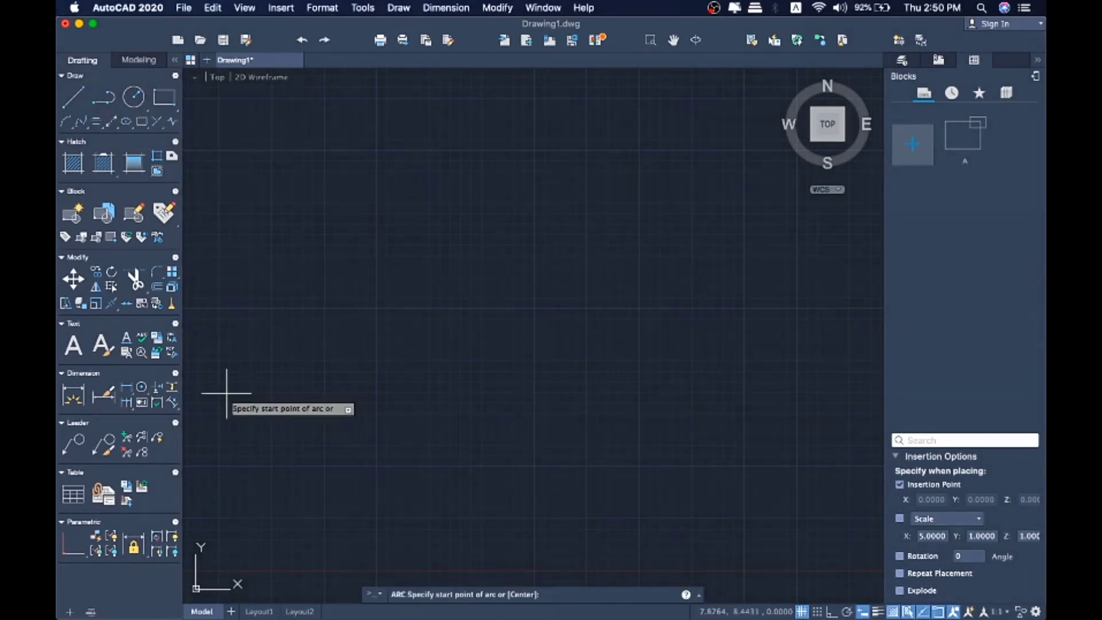
{"action": "left_click", "coordinate": [228, 393]}
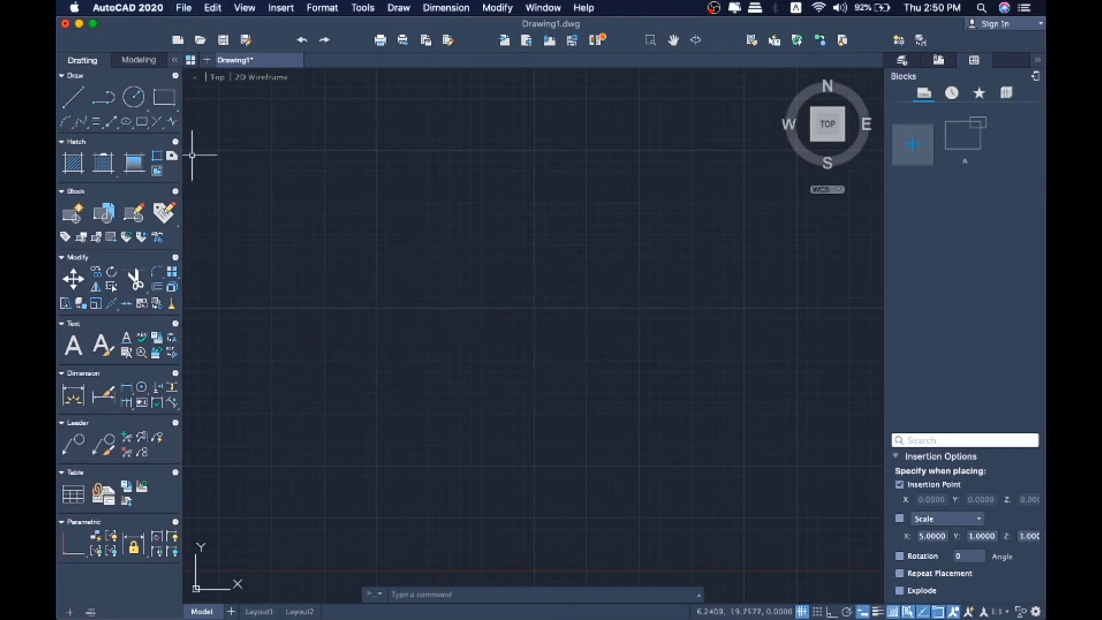
Draw an open zigzag polyline of three segments, each about 12 to 14 units long, across the drawing area.
{"action": "left_click", "coordinate": [104, 98]}
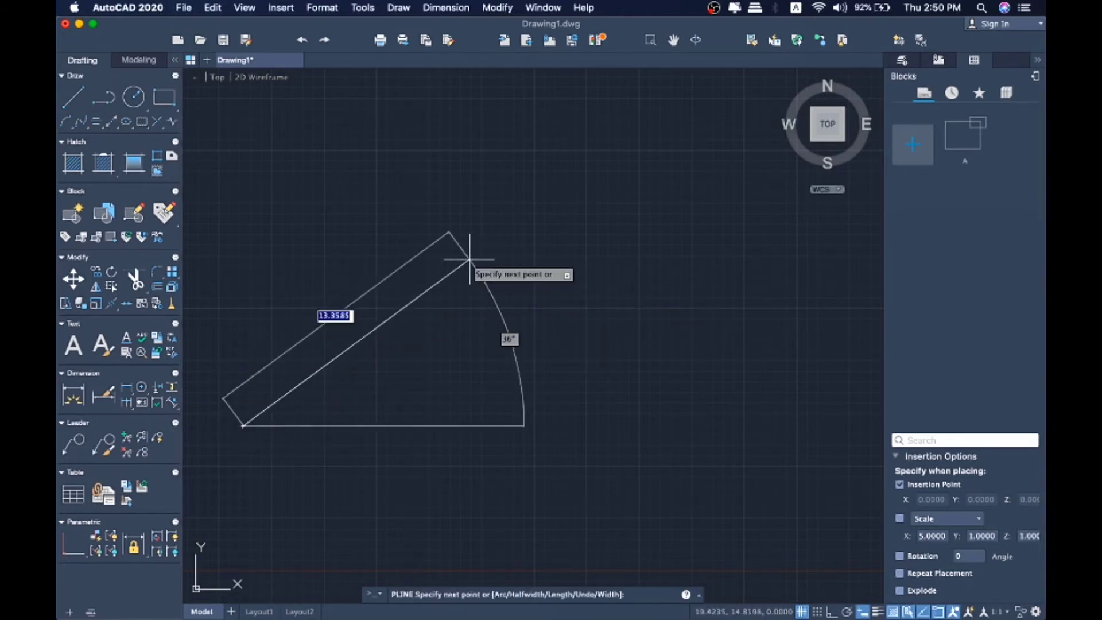
{"action": "left_click", "coordinate": [433, 265]}
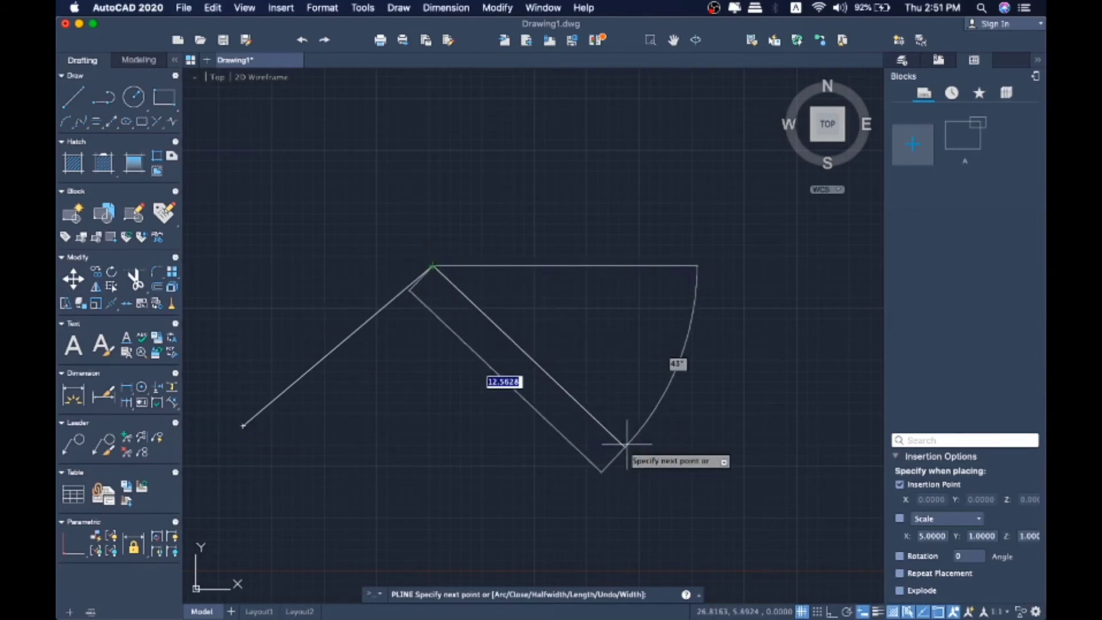
{"action": "left_click", "coordinate": [634, 442]}
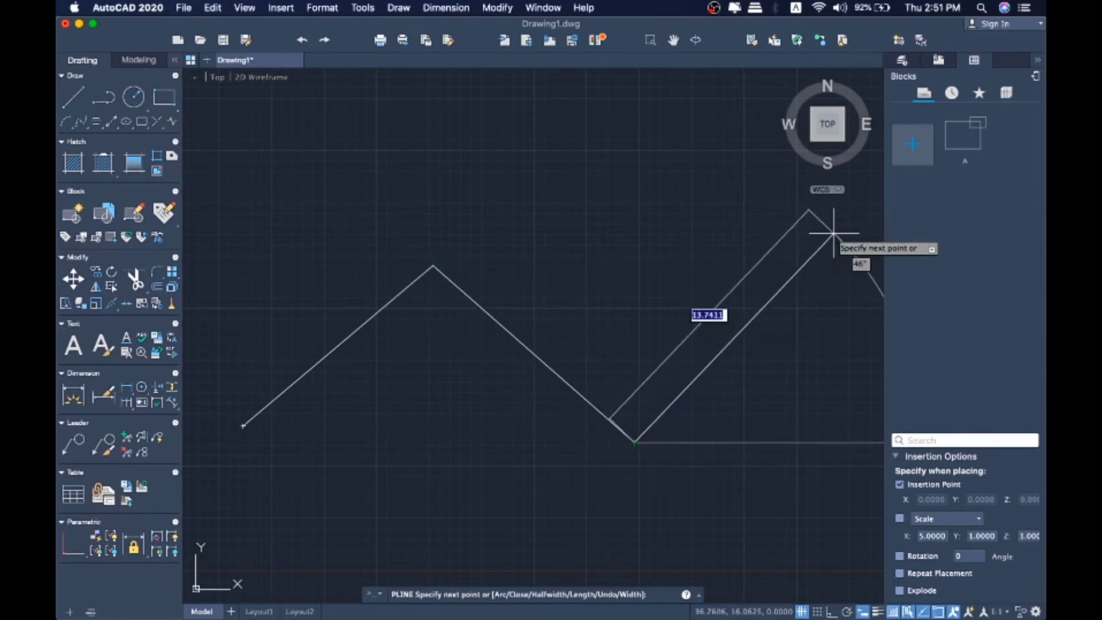
{"action": "left_click", "coordinate": [834, 233]}
{"action": "key", "text": "Return"}
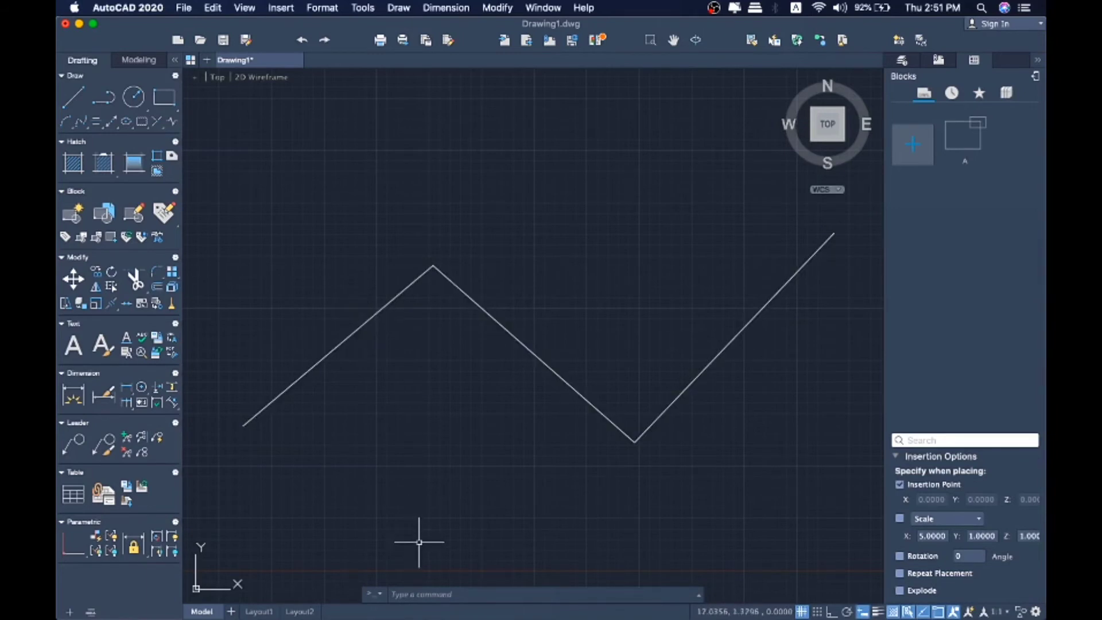
Draw a small rectangle just above the zigzag polyline's lower-left start point.
{"action": "left_click", "coordinate": [452, 592]}
{"action": "left_click", "coordinate": [164, 98]}
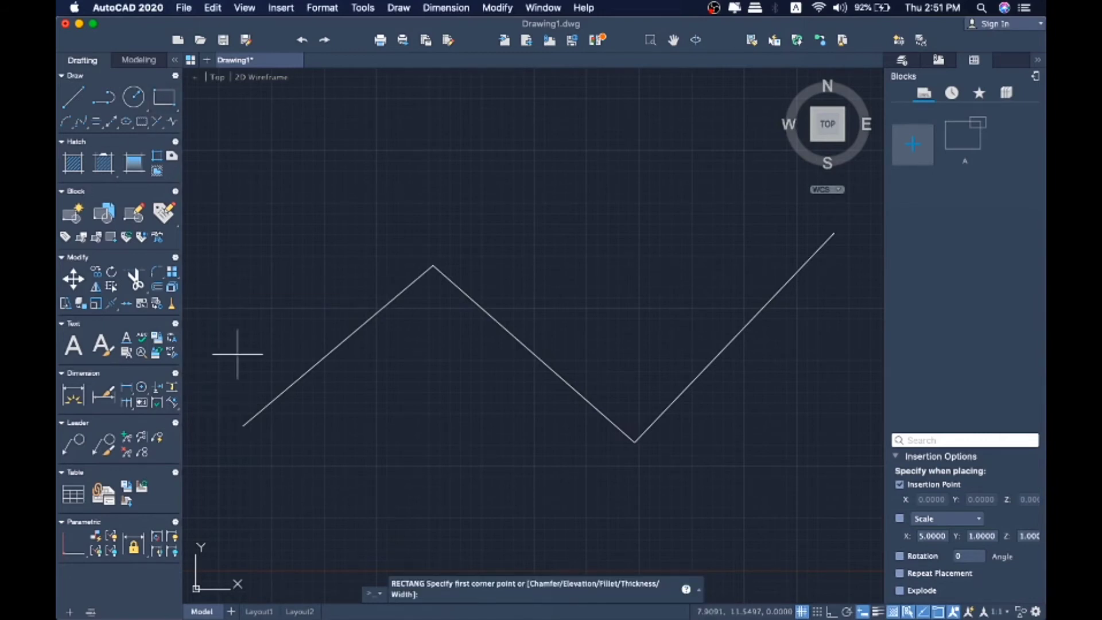
{"action": "left_click", "coordinate": [218, 356]}
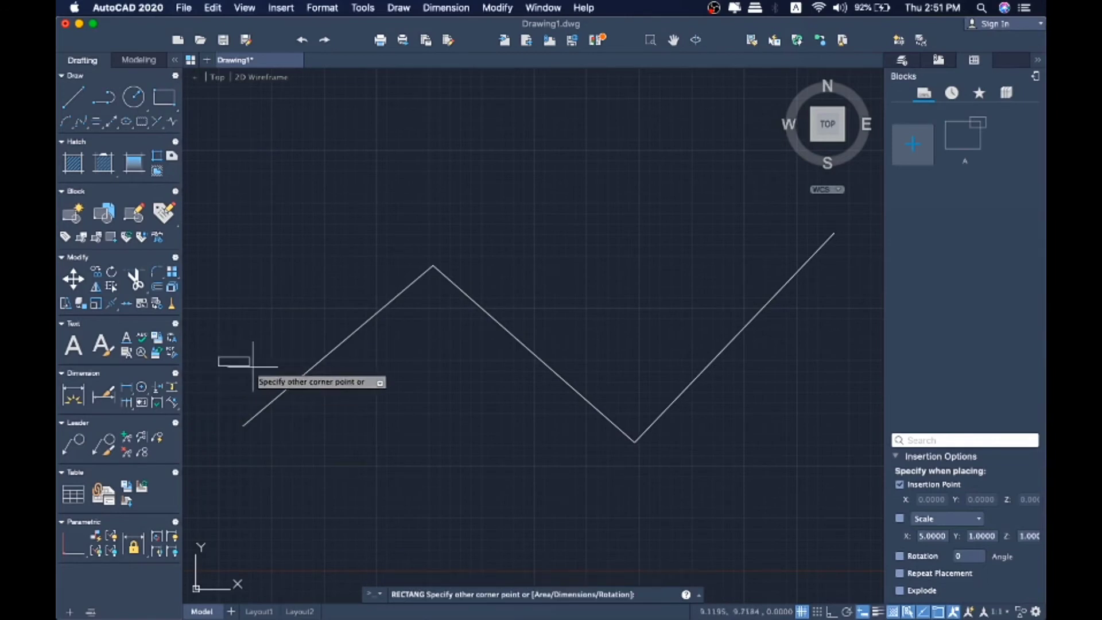
{"action": "left_click", "coordinate": [270, 384]}
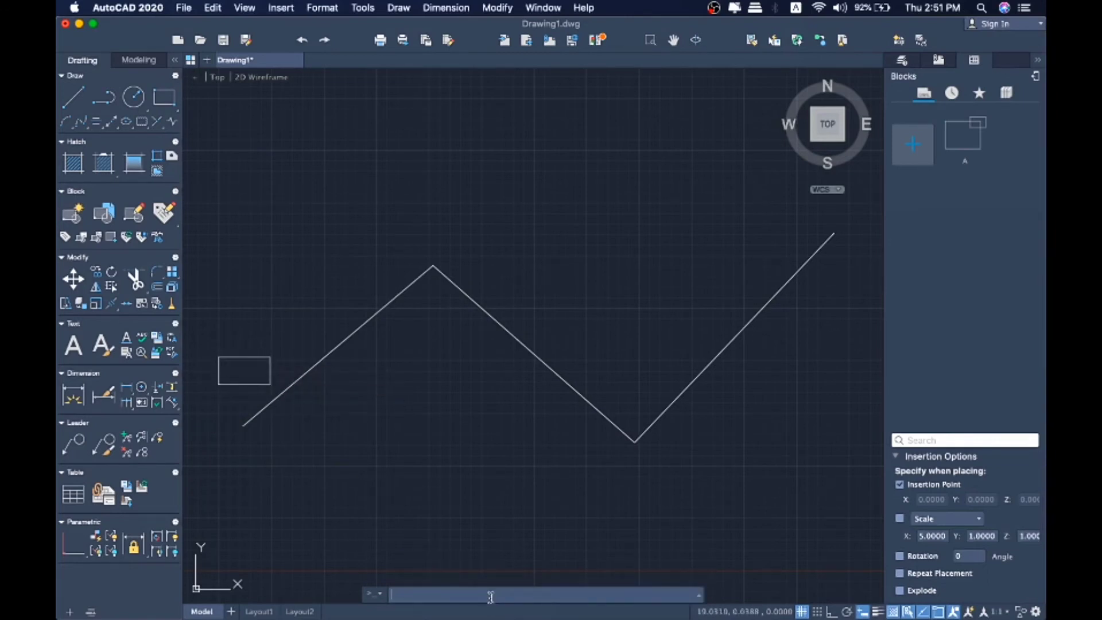
Create a path array of the small rectangle using the zigzag polyline as the path curve.
{"action": "type", "text": "arra"}
{"action": "key", "text": "Return"}
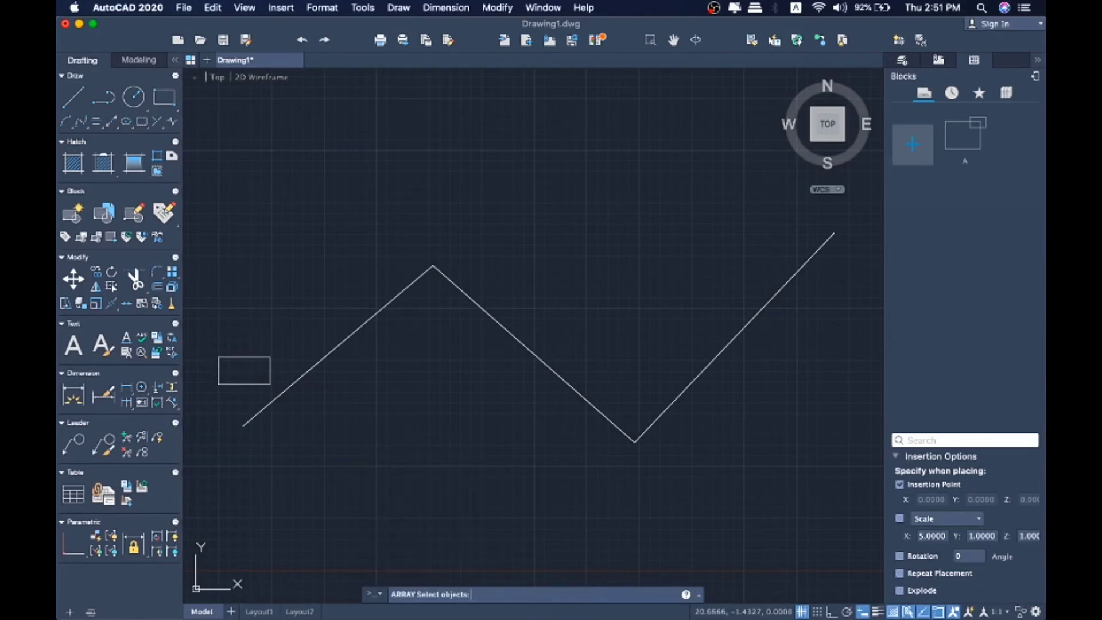
{"action": "left_click", "coordinate": [231, 358]}
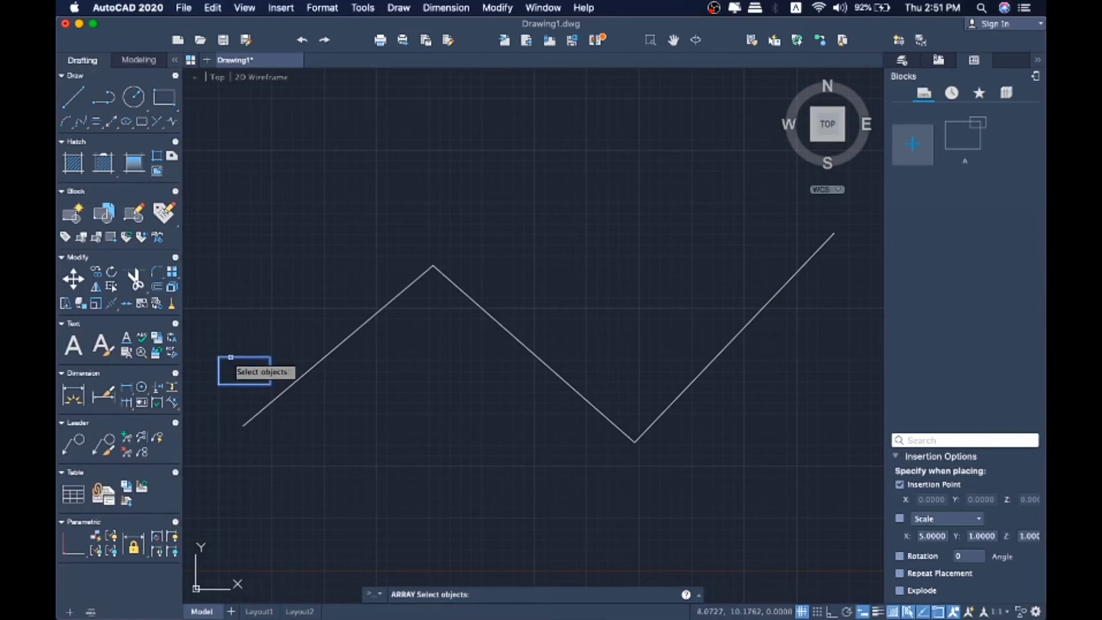
{"action": "key", "text": "Return"}
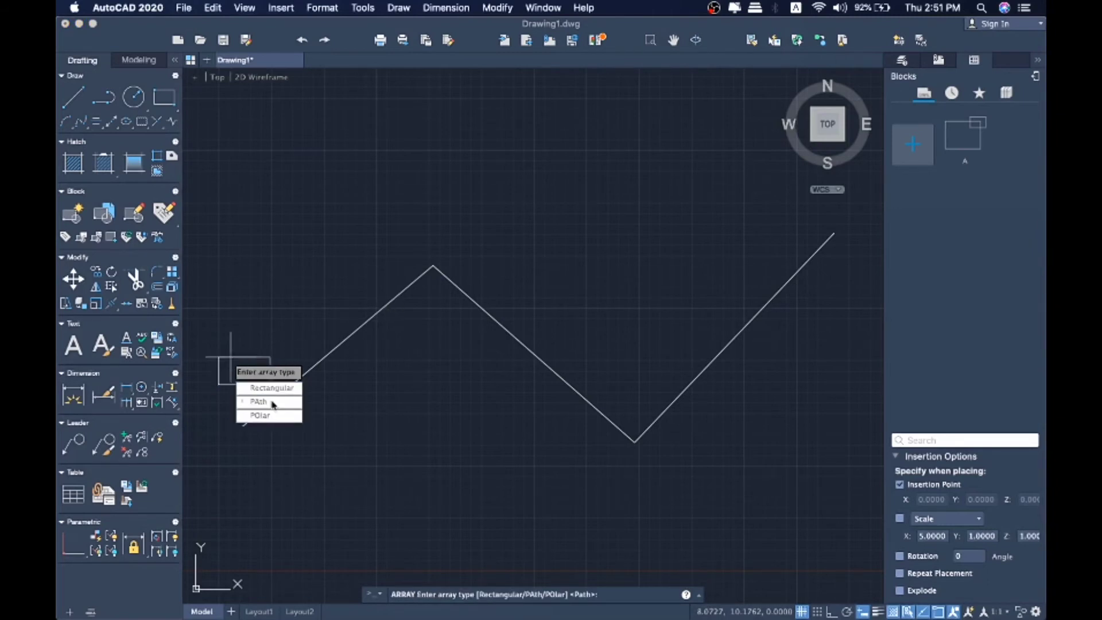
{"action": "left_click", "coordinate": [270, 403]}
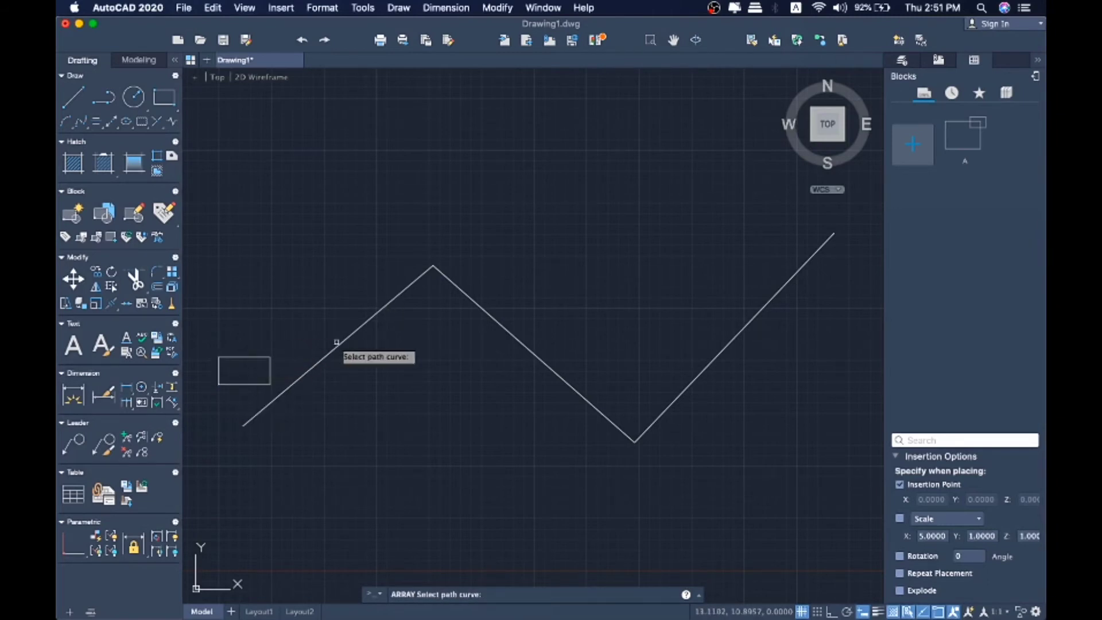
{"action": "left_click", "coordinate": [344, 343]}
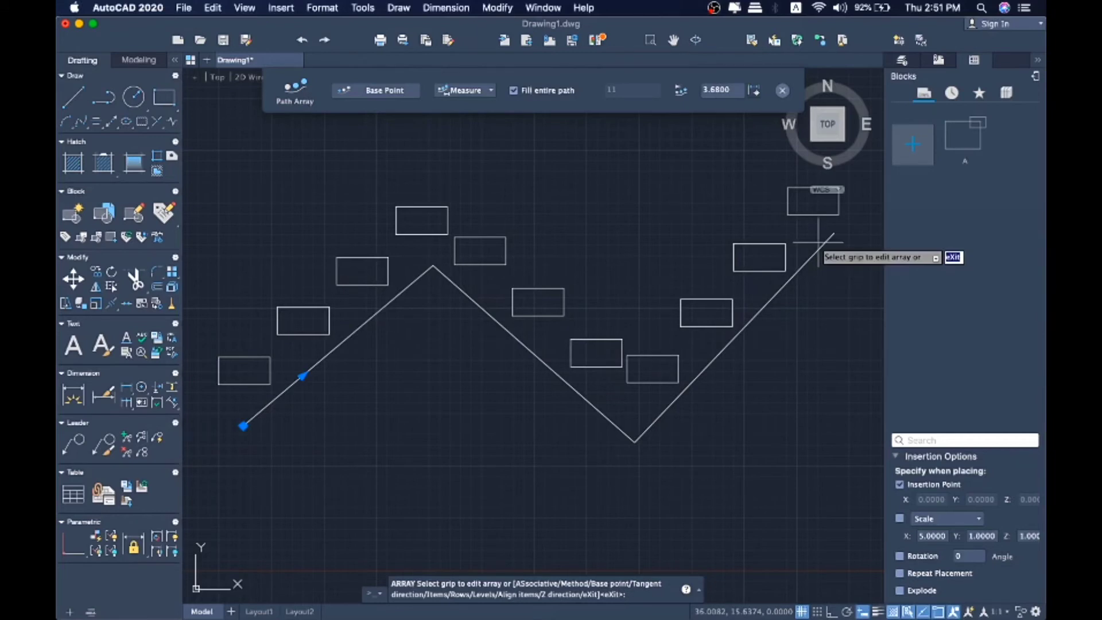
Switch the path array's method to Divide and back to Measure.
{"action": "left_click", "coordinate": [466, 91]}
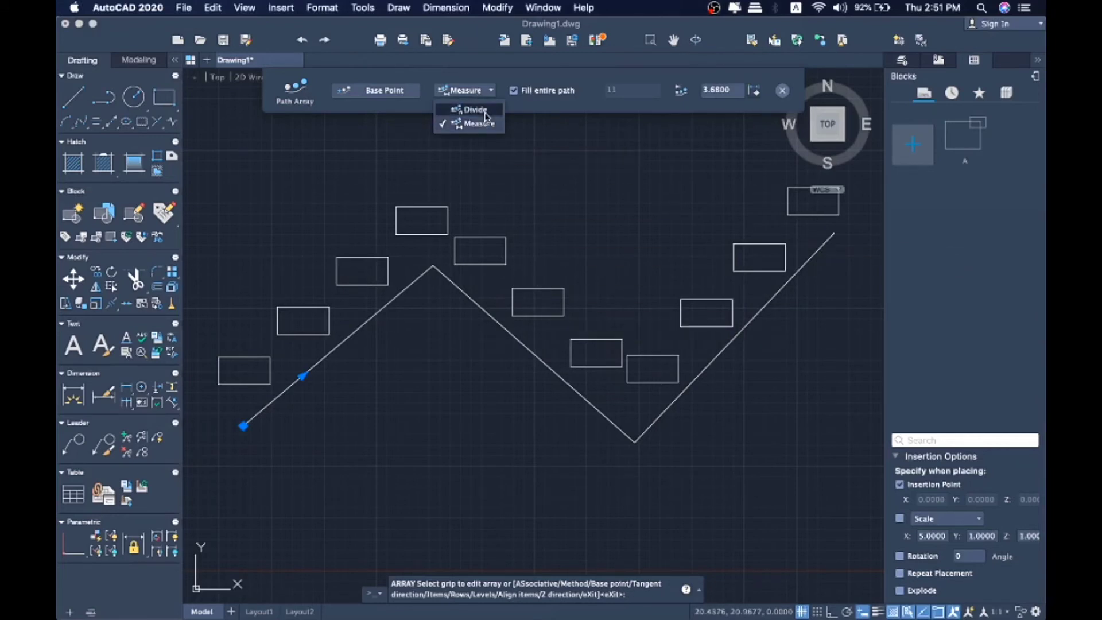
{"action": "left_click", "coordinate": [485, 111]}
{"action": "left_click", "coordinate": [491, 91]}
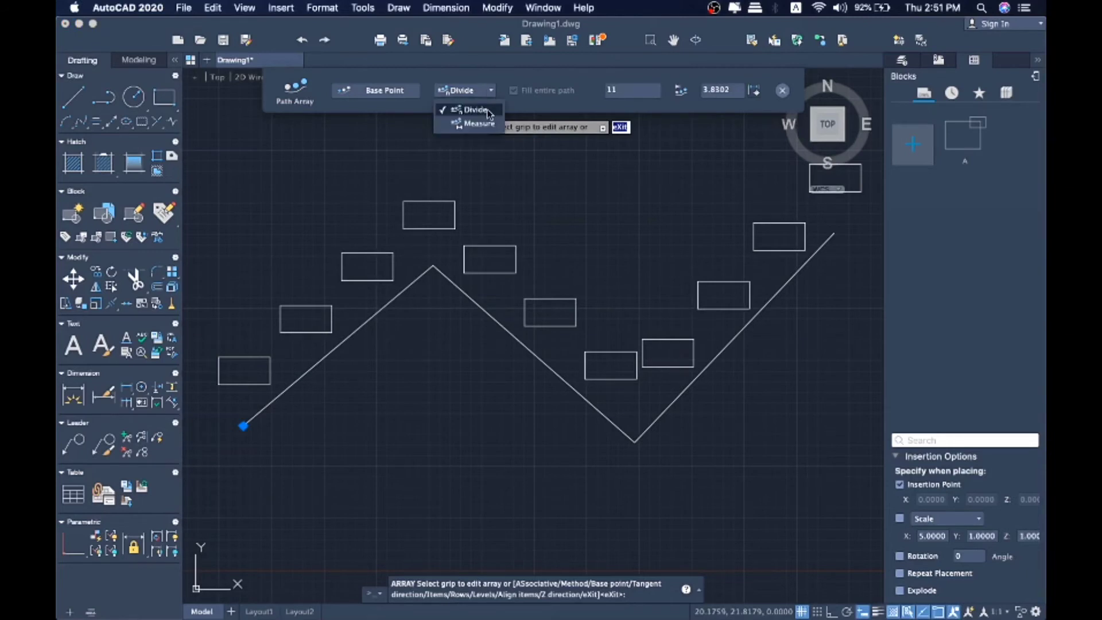
{"action": "left_click", "coordinate": [476, 124]}
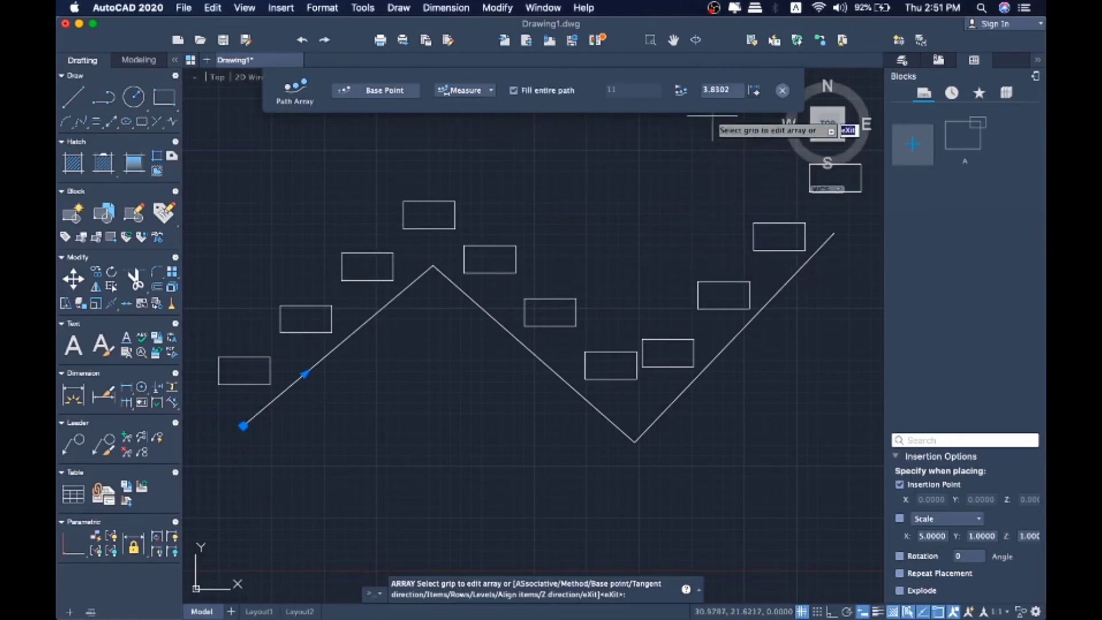
Set the path array's item spacing to 4 units and increase it to 5 units.
{"action": "left_click", "coordinate": [730, 92]}
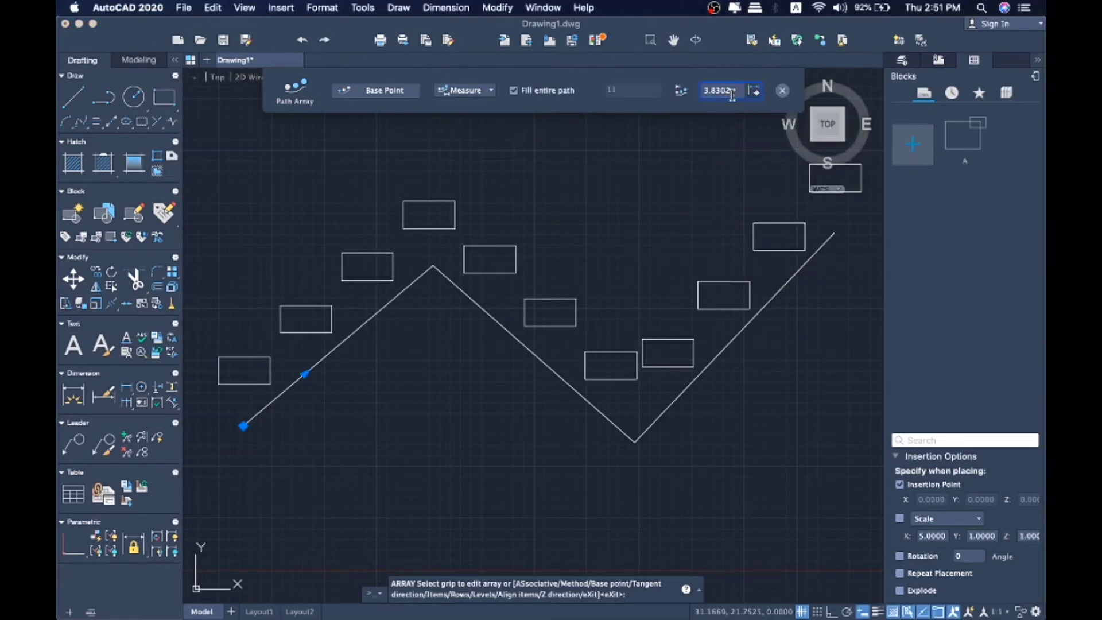
{"action": "key", "text": "BackSpace"}
{"action": "key", "text": "BackSpace"}
{"action": "key", "text": "BackSpace"}
{"action": "key", "text": "BackSpace"}
{"action": "key", "text": "BackSpace"}
{"action": "type", "text": "4"}
{"action": "key", "text": "Return"}
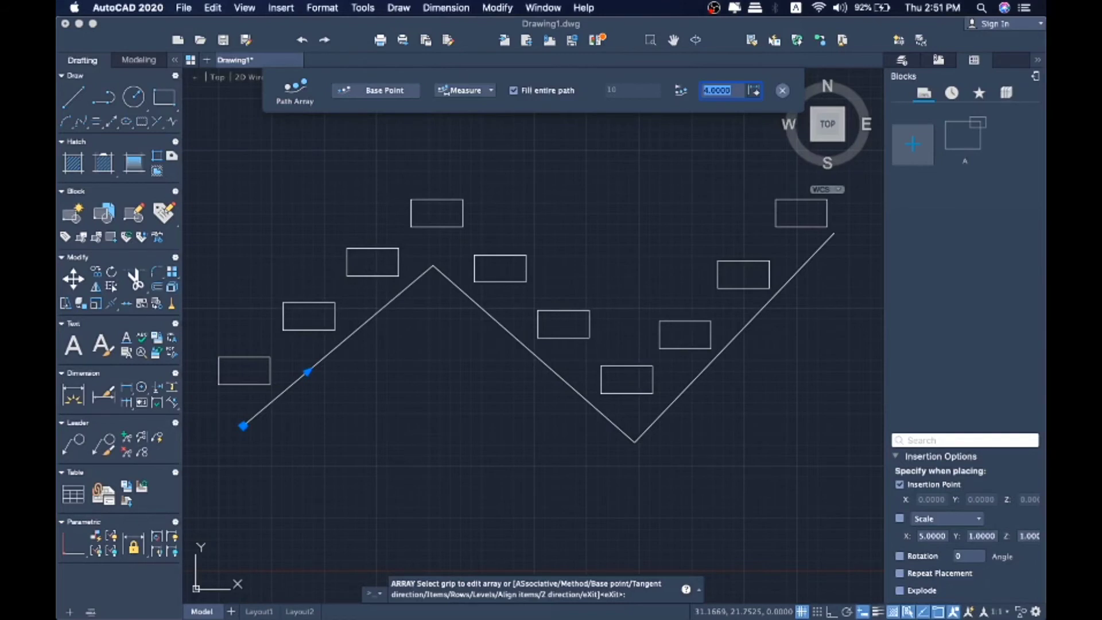
{"action": "type", "text": "5"}
{"action": "key", "text": "Return"}
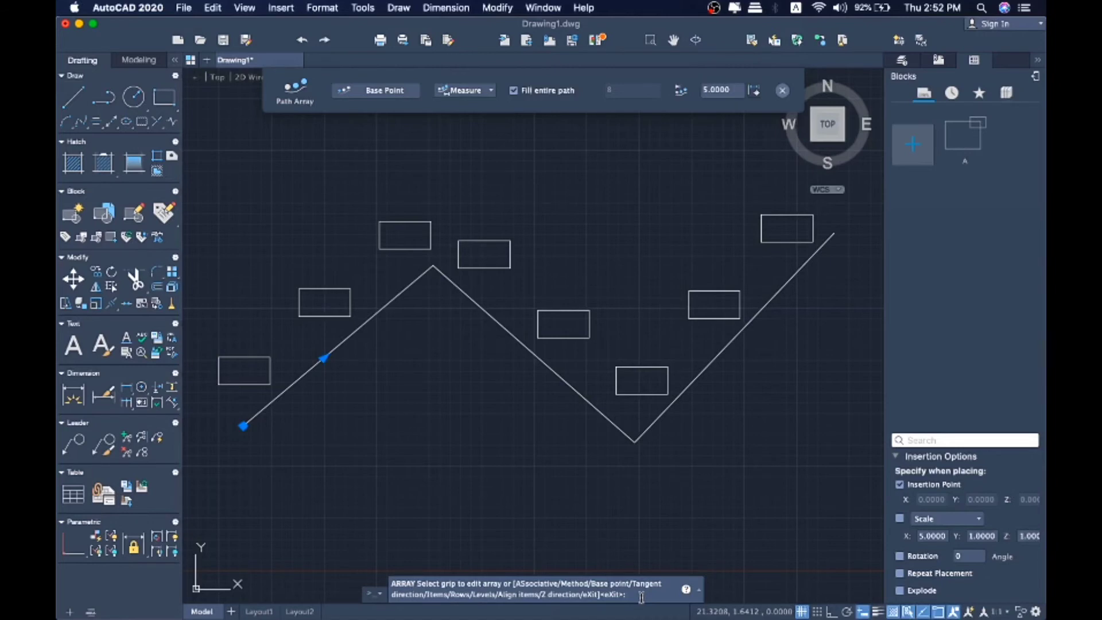
Align the arrayed rectangles to the zigzag path and turn the alignment off again.
{"action": "type", "text": "A"}
{"action": "key", "text": "Return"}
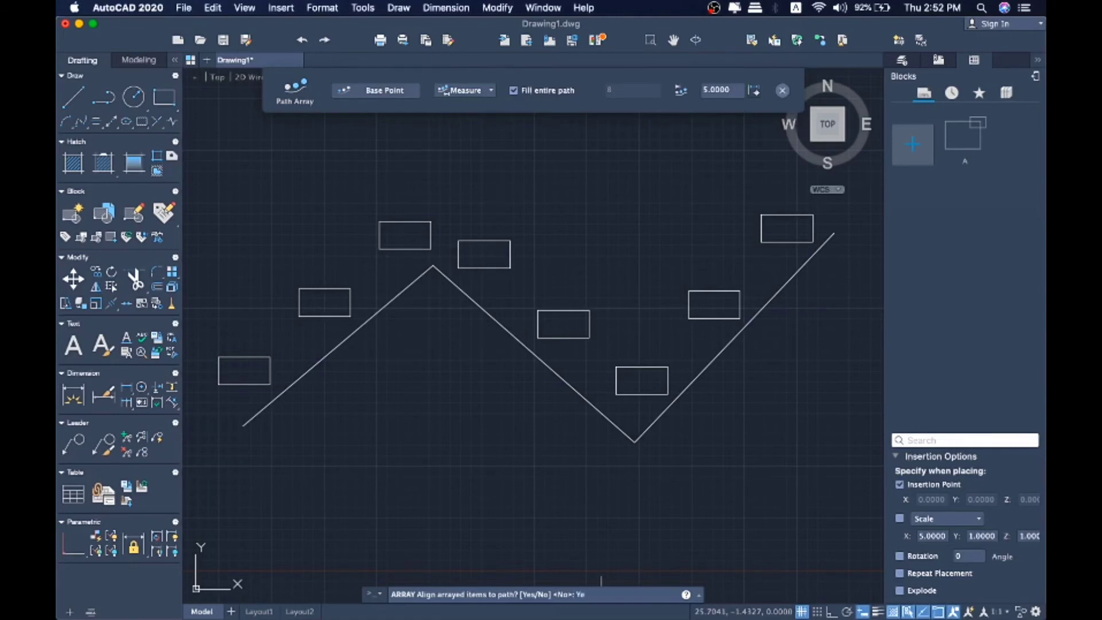
{"action": "key", "text": "Return"}
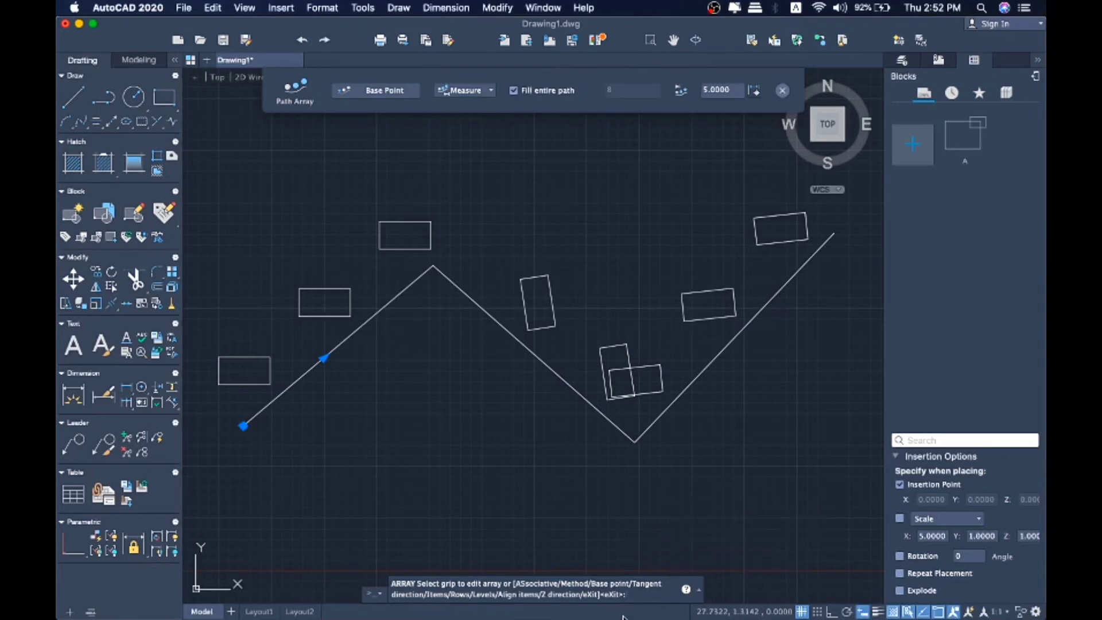
{"action": "type", "text": "A"}
{"action": "key", "text": "Return"}
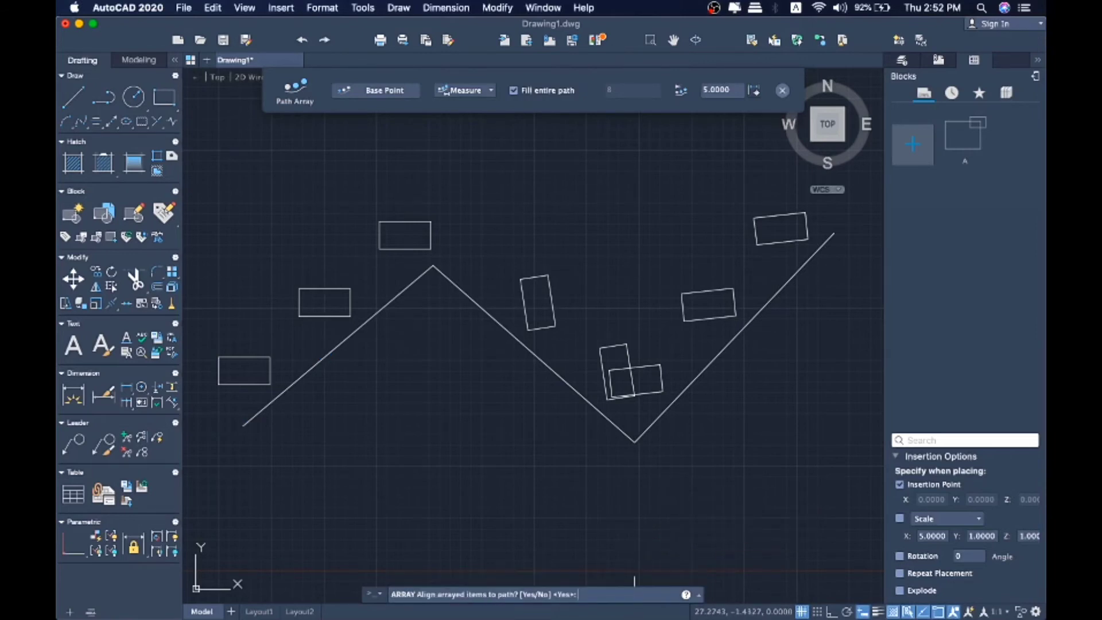
{"action": "type", "text": "N"}
{"action": "key", "text": "Return"}
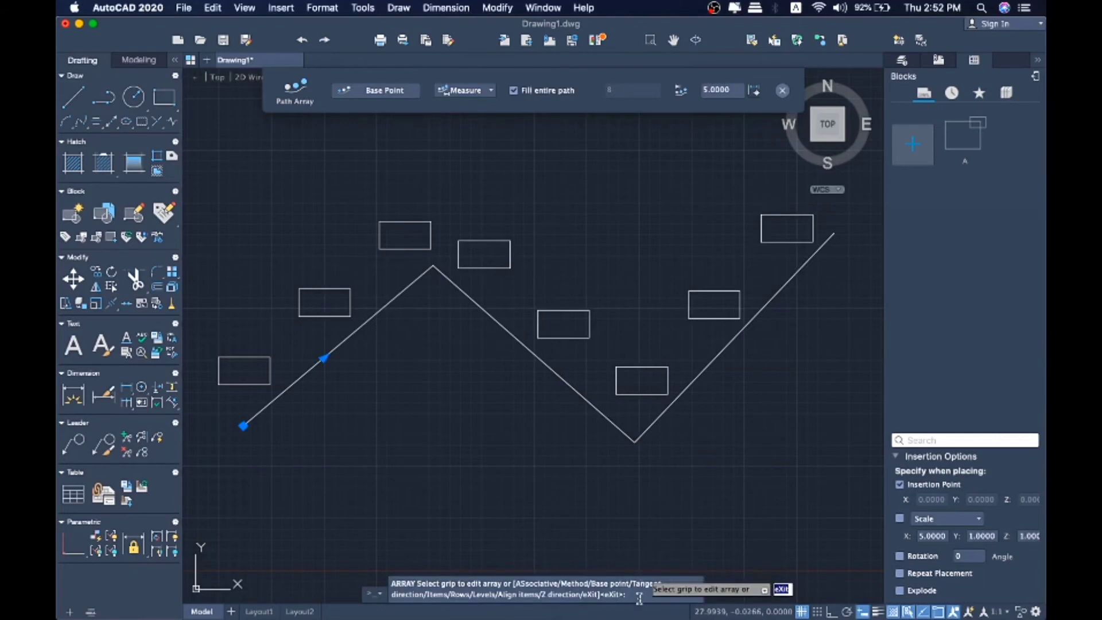
Give the path array two rows with a distance between rows larger than the default.
{"action": "type", "text": "R"}
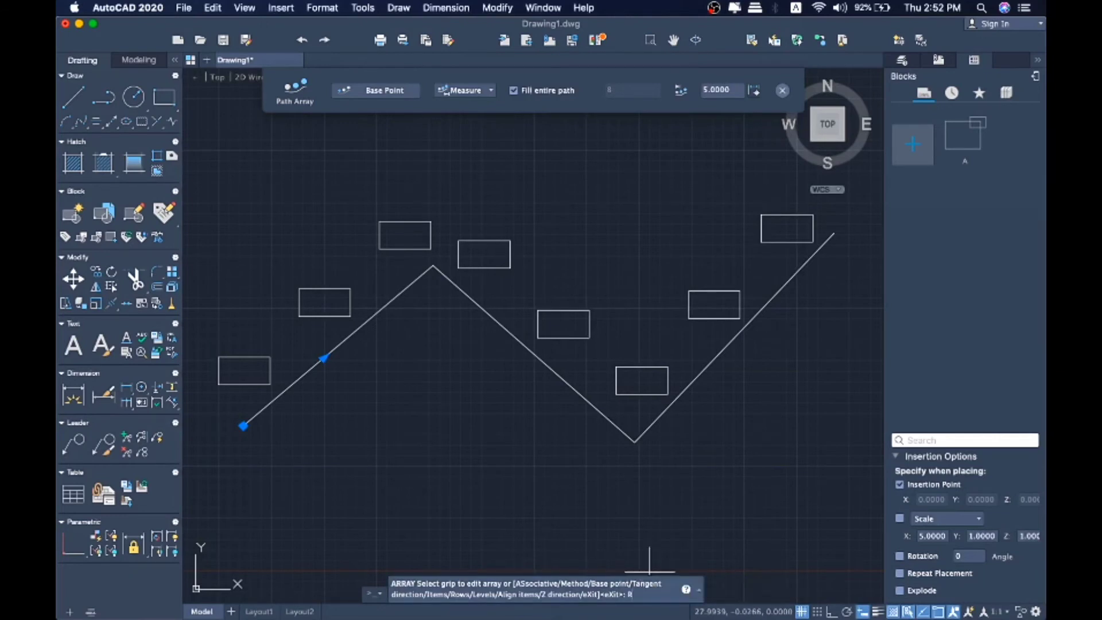
{"action": "type", "text": "O"}
{"action": "key", "text": "Return"}
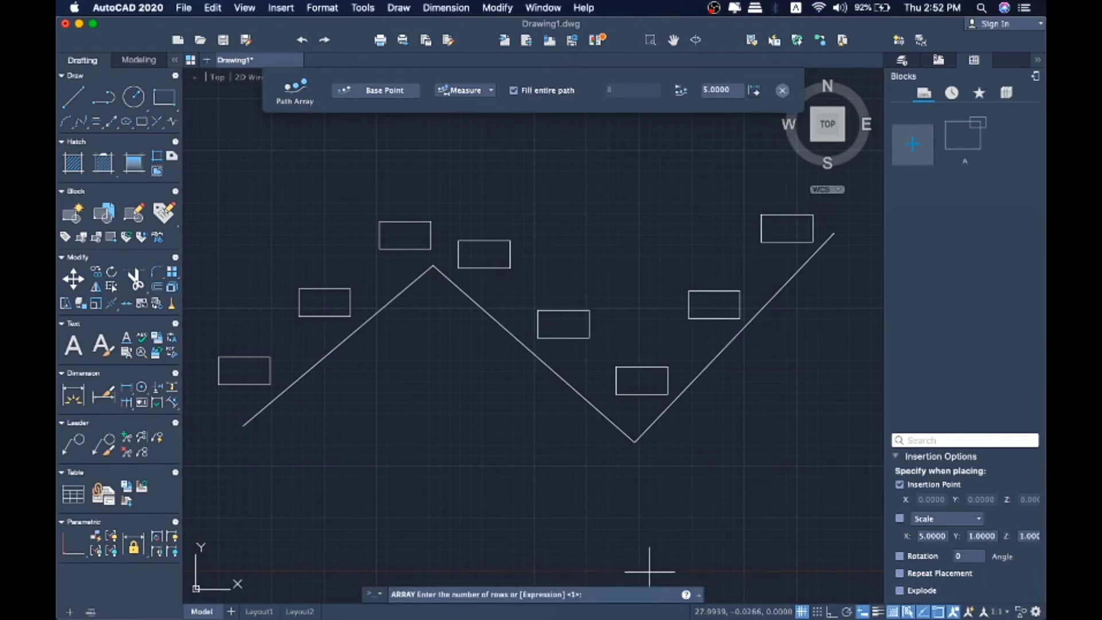
{"action": "key", "text": "Return"}
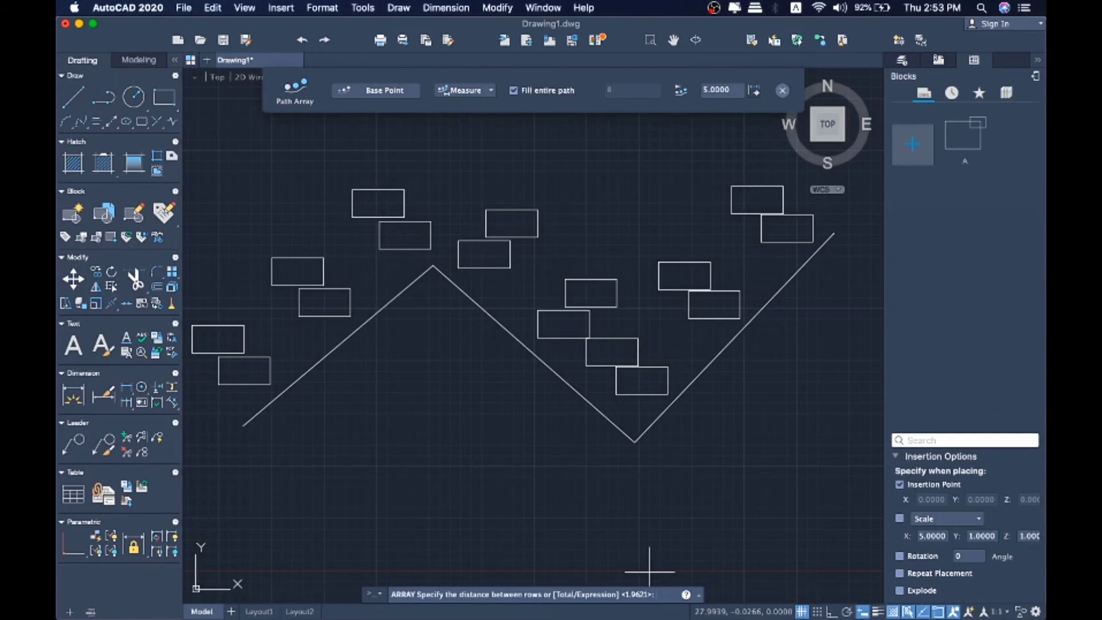
{"action": "key", "text": "Return"}
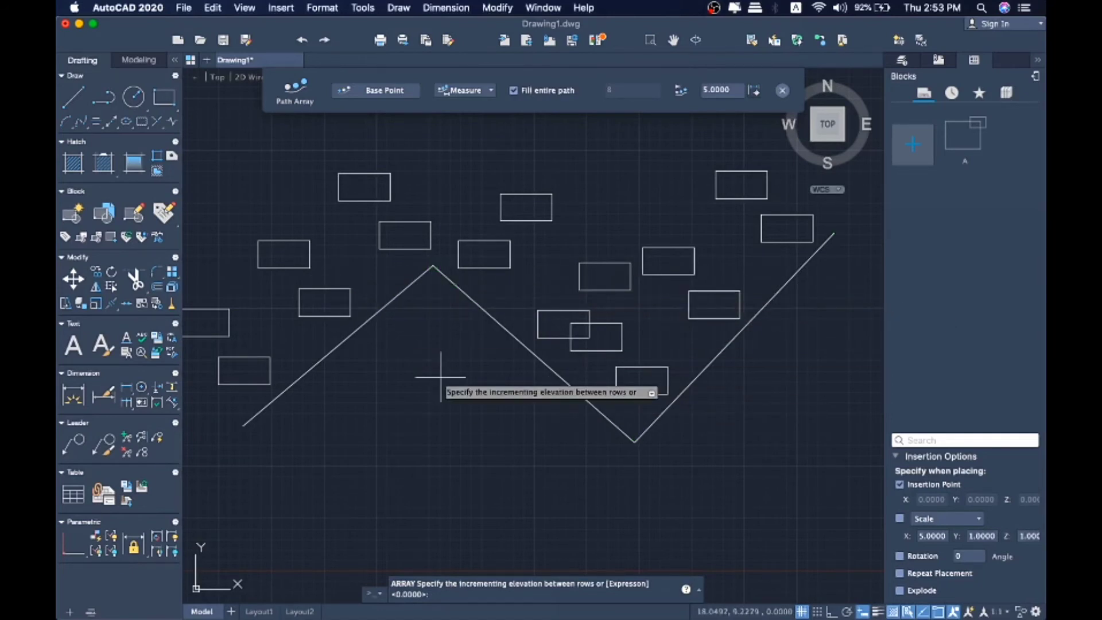
Delete the zigzag polyline and all the arrayed rectangles from the drawing.
{"action": "key", "text": "super+a"}
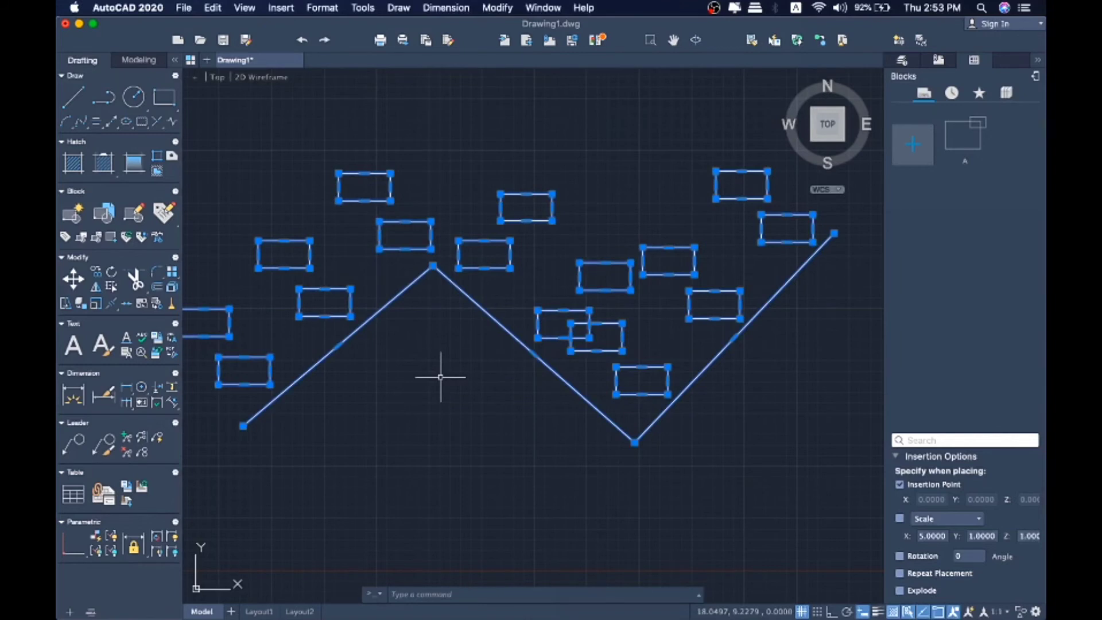
{"action": "key", "text": "Delete"}
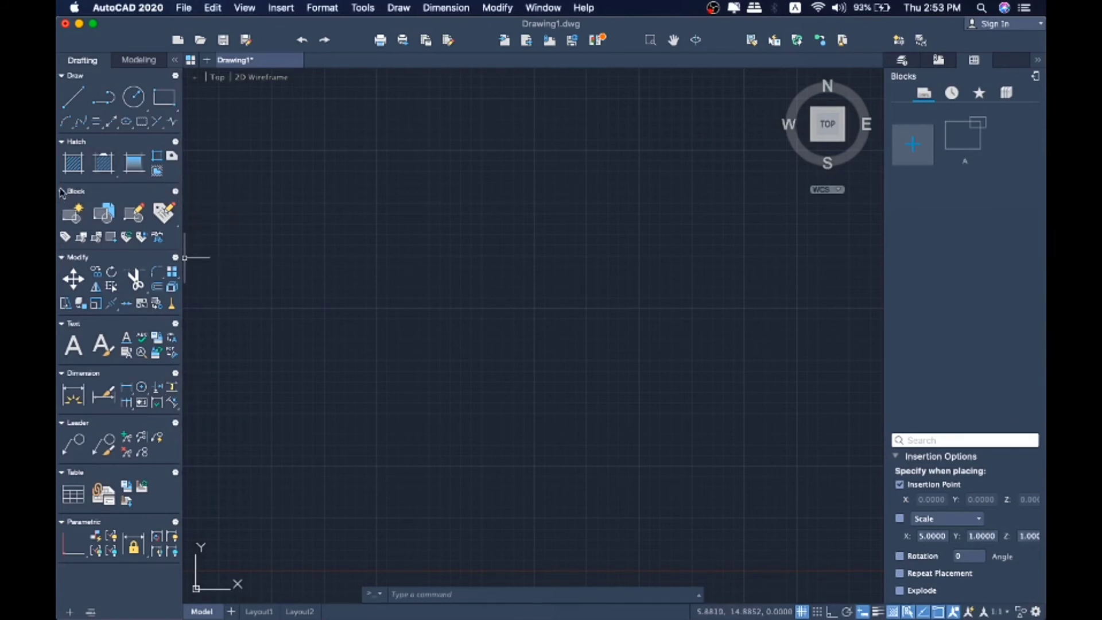
Draw a rectangle and a small circle centred on the rectangle's upper-right corner.
{"action": "left_click", "coordinate": [164, 101]}
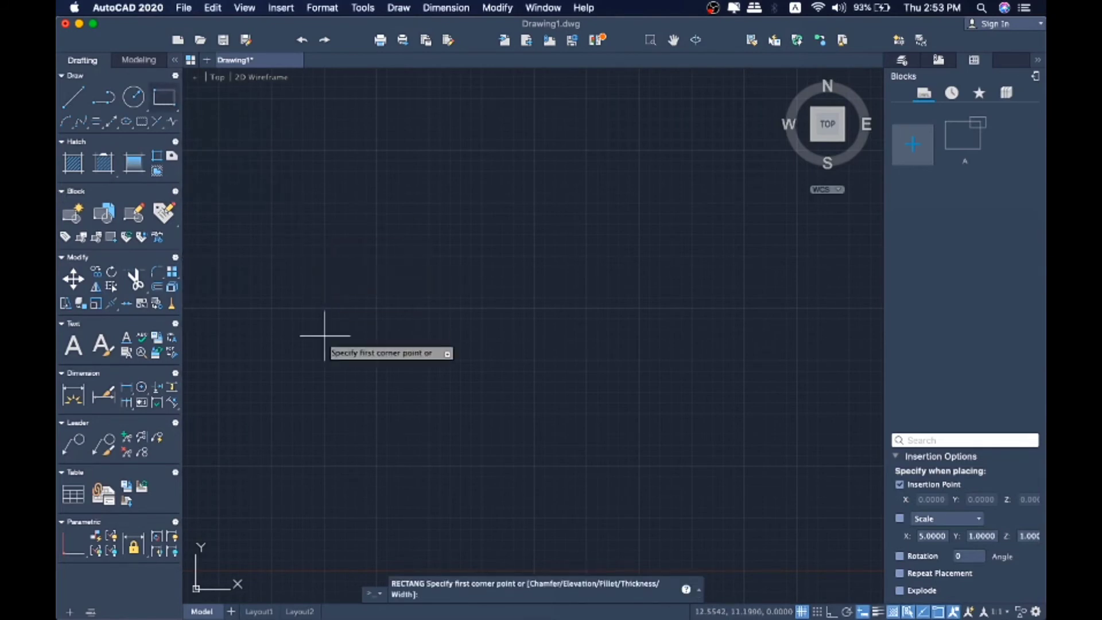
{"action": "left_click", "coordinate": [319, 354]}
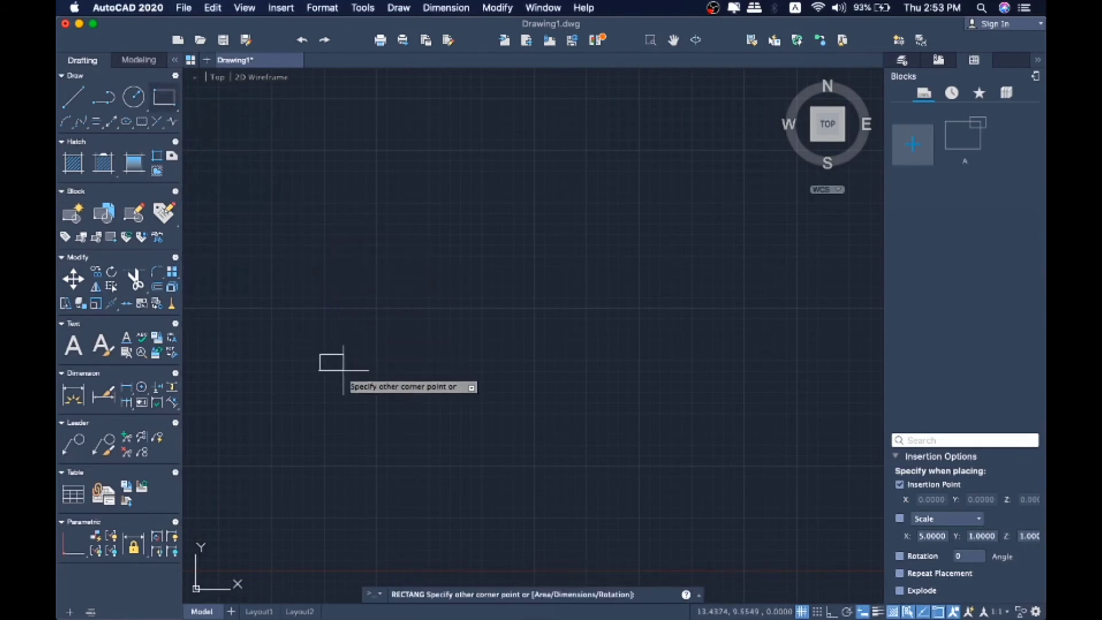
{"action": "left_click", "coordinate": [409, 414]}
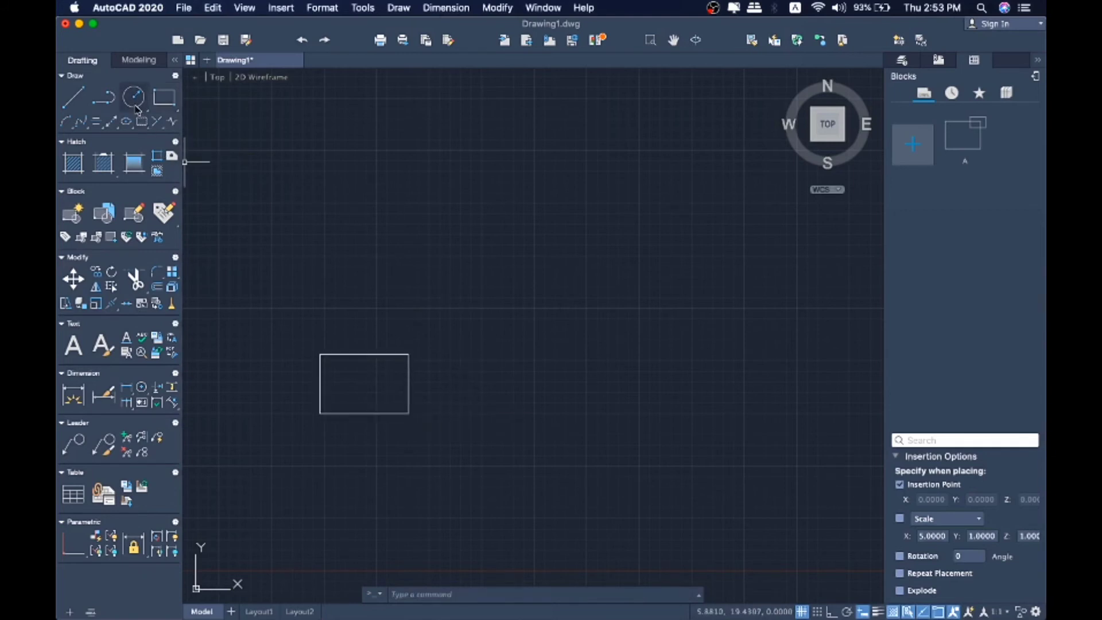
{"action": "left_click", "coordinate": [136, 107]}
{"action": "left_click", "coordinate": [409, 354]}
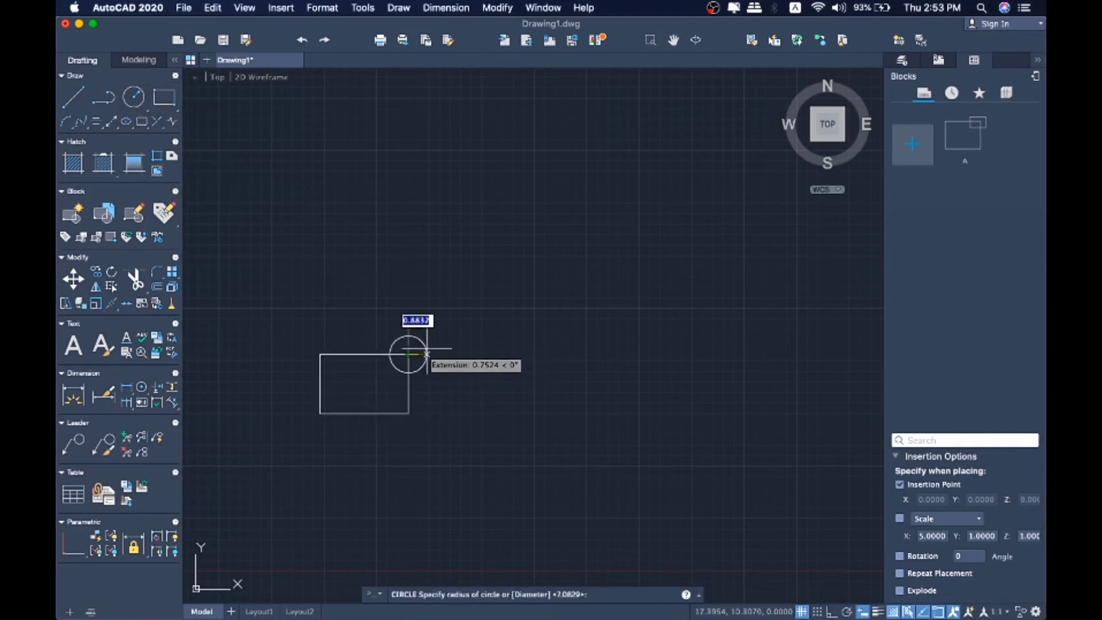
{"action": "left_click", "coordinate": [432, 354]}
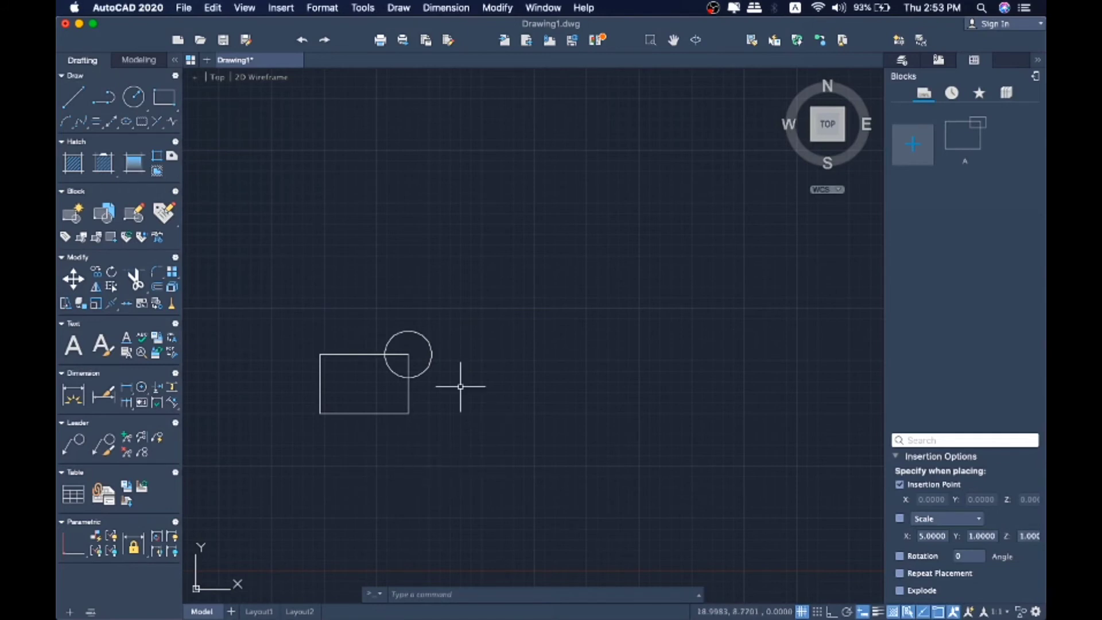
Start defining a block named B with its insertion base point at the rectangle's lower-left corner.
{"action": "left_click", "coordinate": [73, 221]}
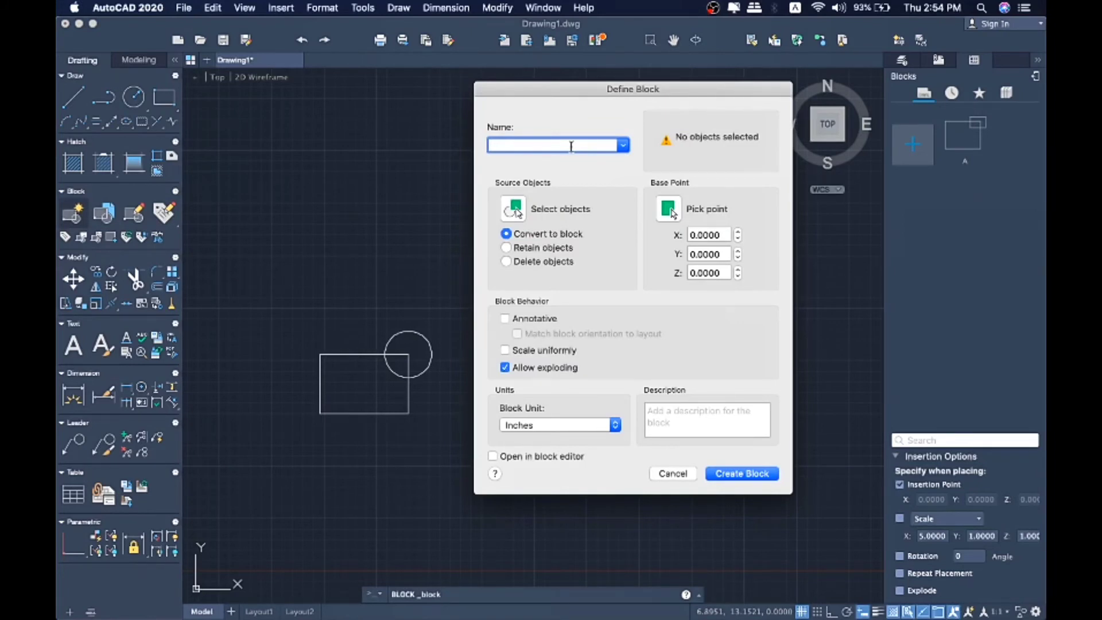
{"action": "type", "text": "B"}
{"action": "left_click", "coordinate": [670, 211]}
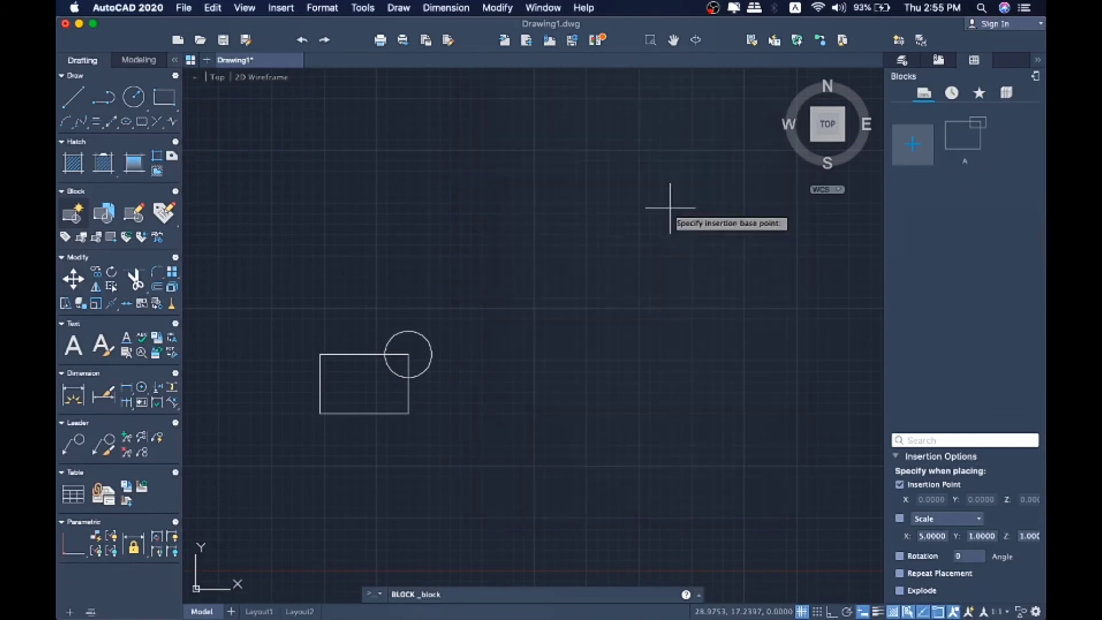
{"action": "left_click", "coordinate": [320, 413]}
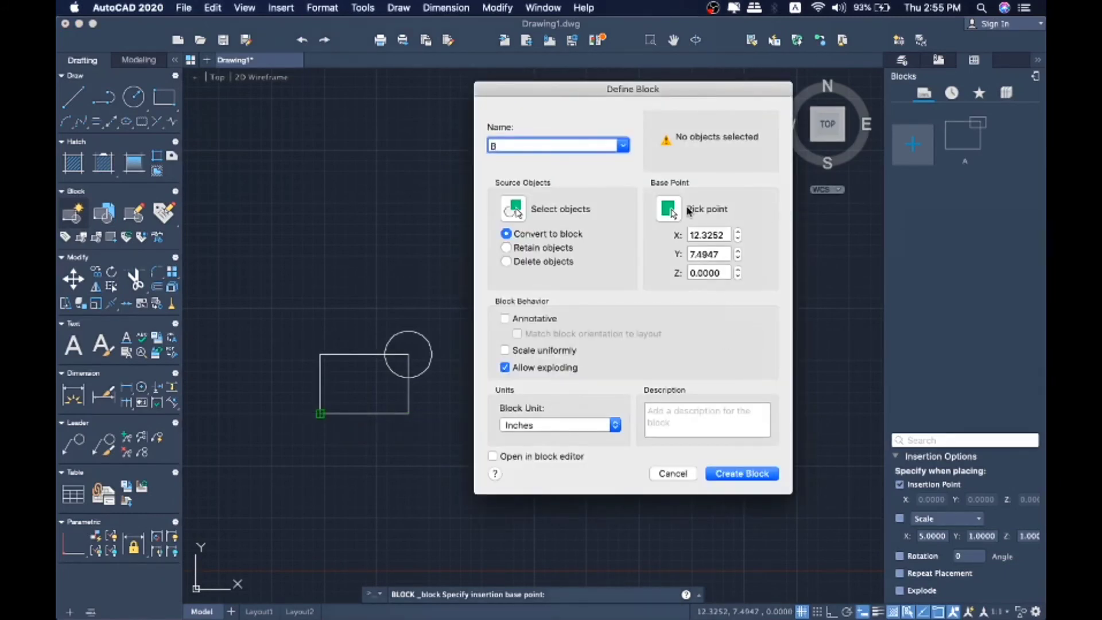
Select the rectangle and circle as the source objects of block B and create the block.
{"action": "left_click", "coordinate": [736, 476]}
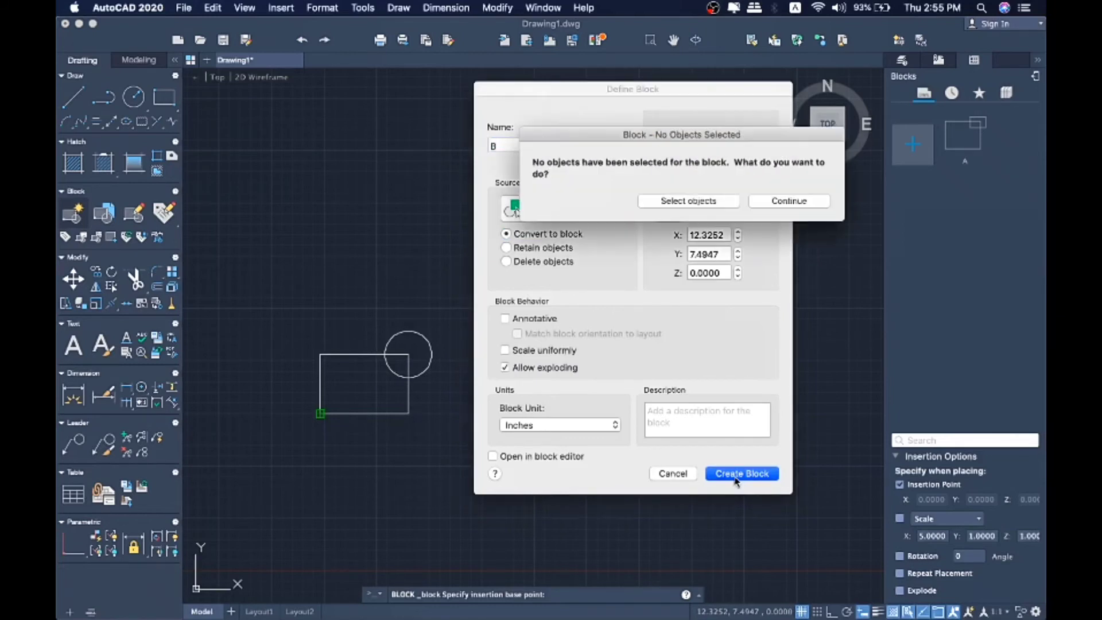
{"action": "left_click", "coordinate": [786, 206]}
{"action": "left_click", "coordinate": [665, 200]}
{"action": "left_click", "coordinate": [408, 367]}
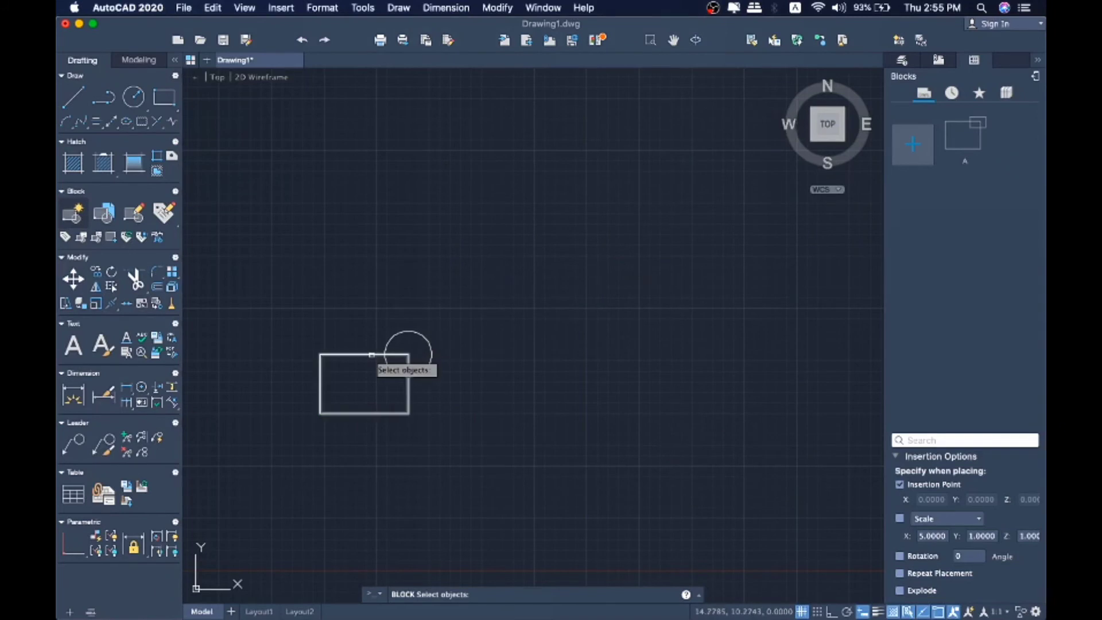
{"action": "left_click", "coordinate": [409, 330]}
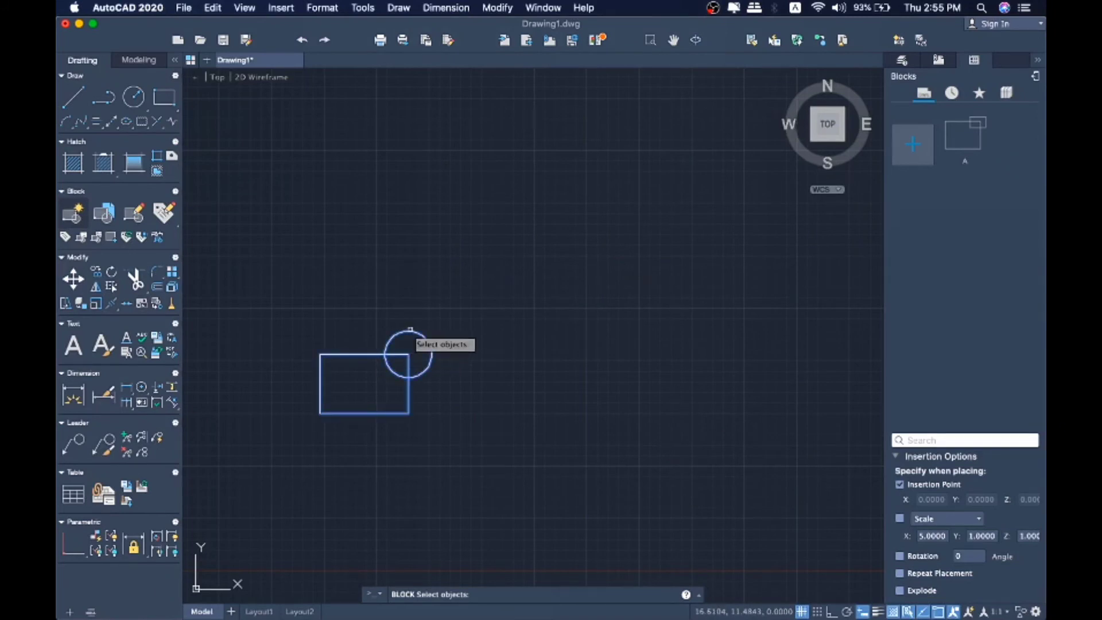
{"action": "key", "text": "Return"}
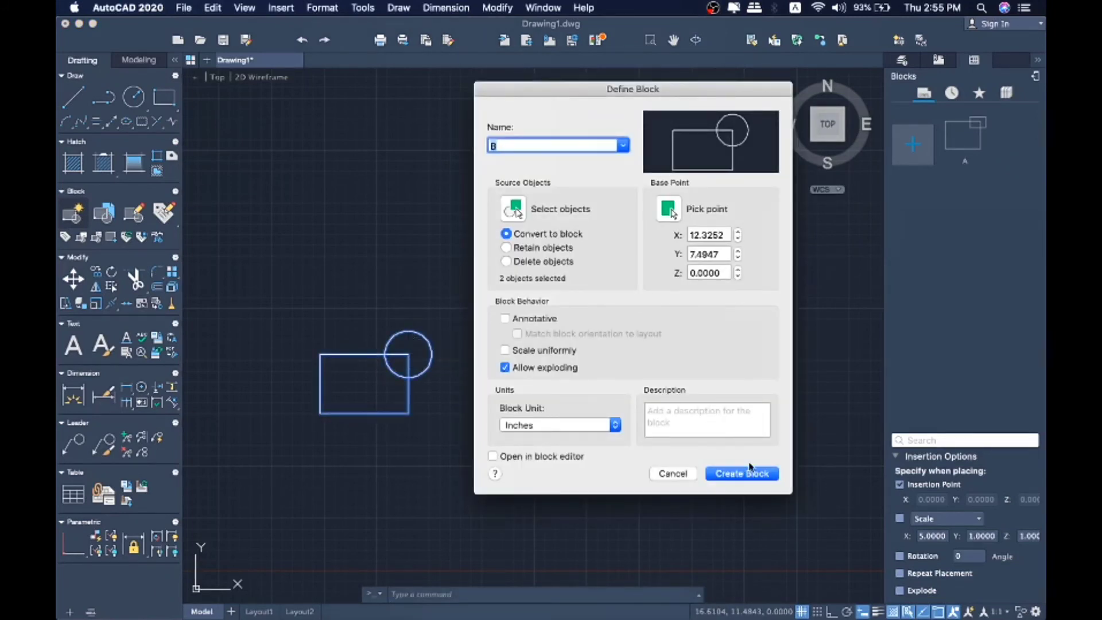
{"action": "left_click", "coordinate": [766, 474]}
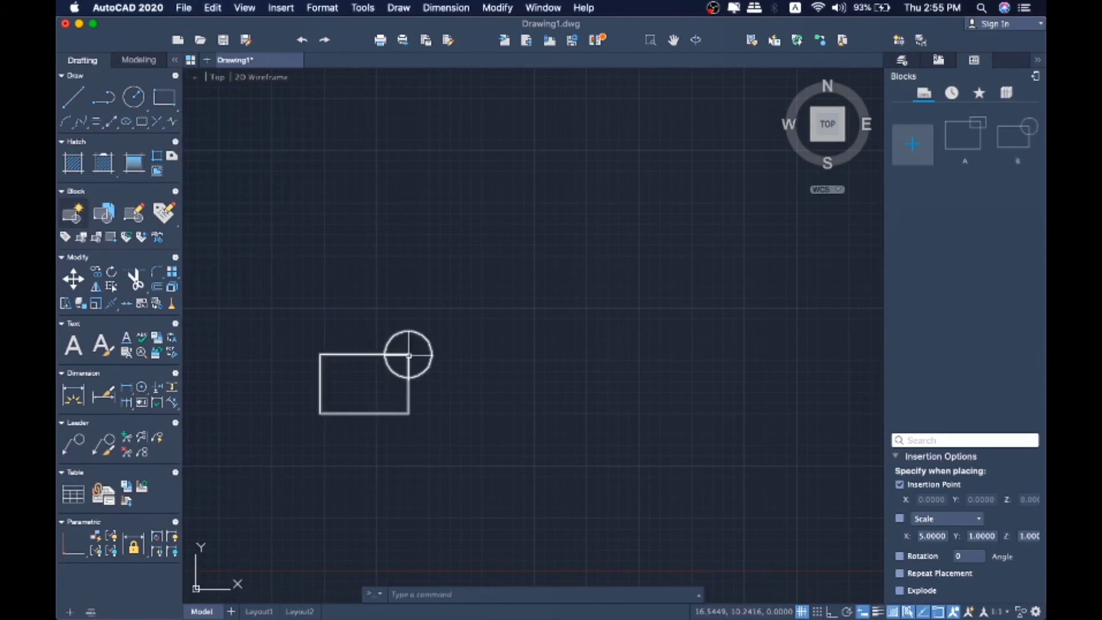
{"action": "mouse_move", "coordinate": [410, 360]}
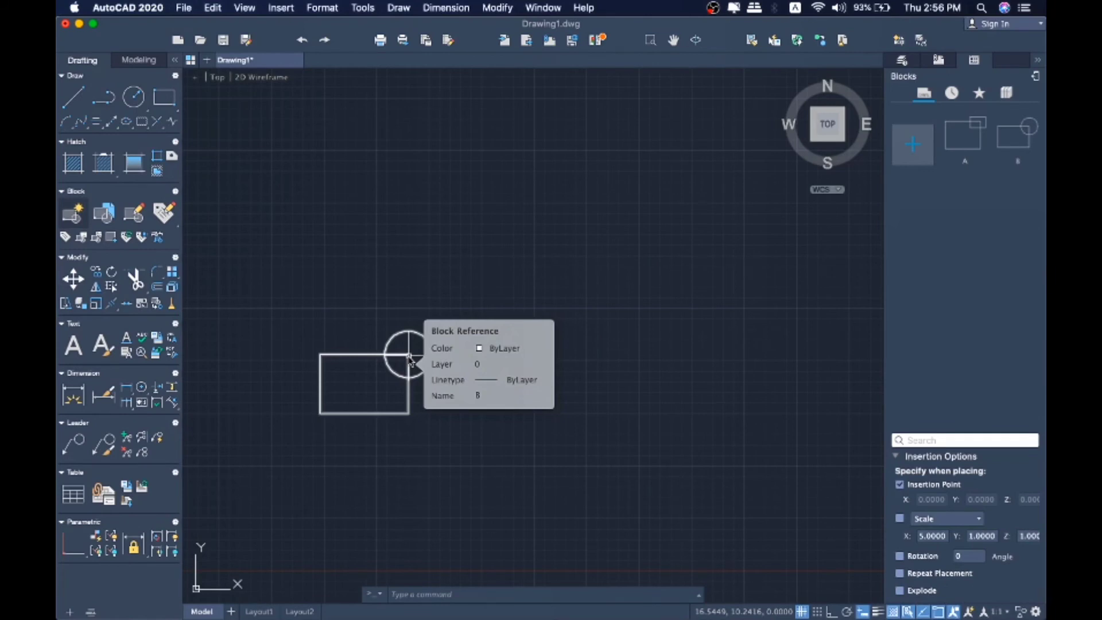
{"action": "left_click", "coordinate": [1017, 144]}
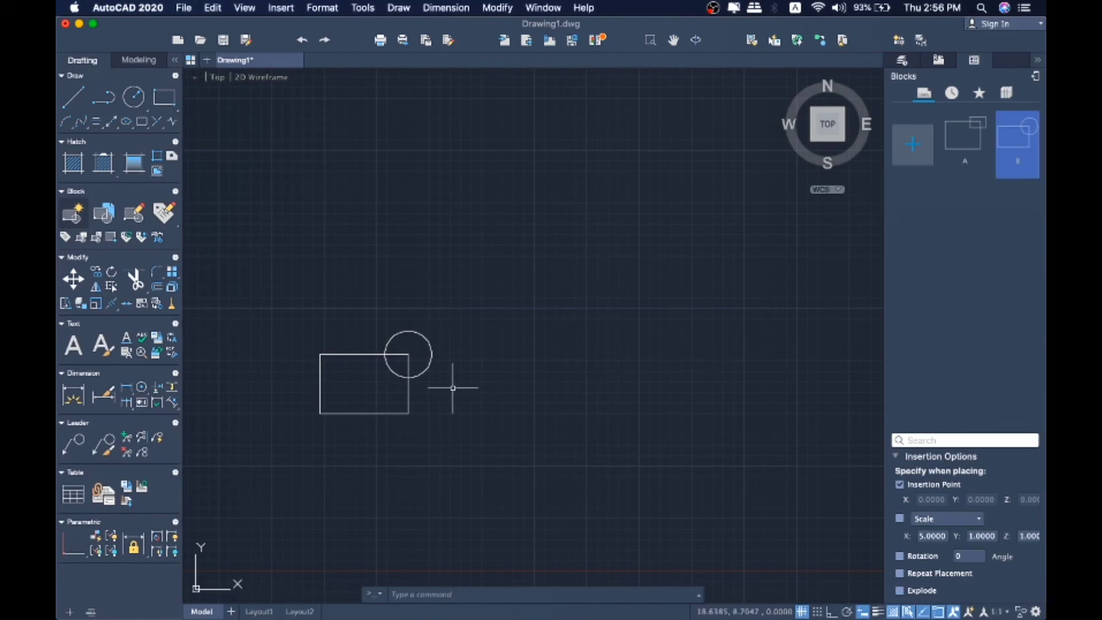
{"action": "left_click", "coordinate": [502, 381]}
{"action": "left_click", "coordinate": [657, 397]}
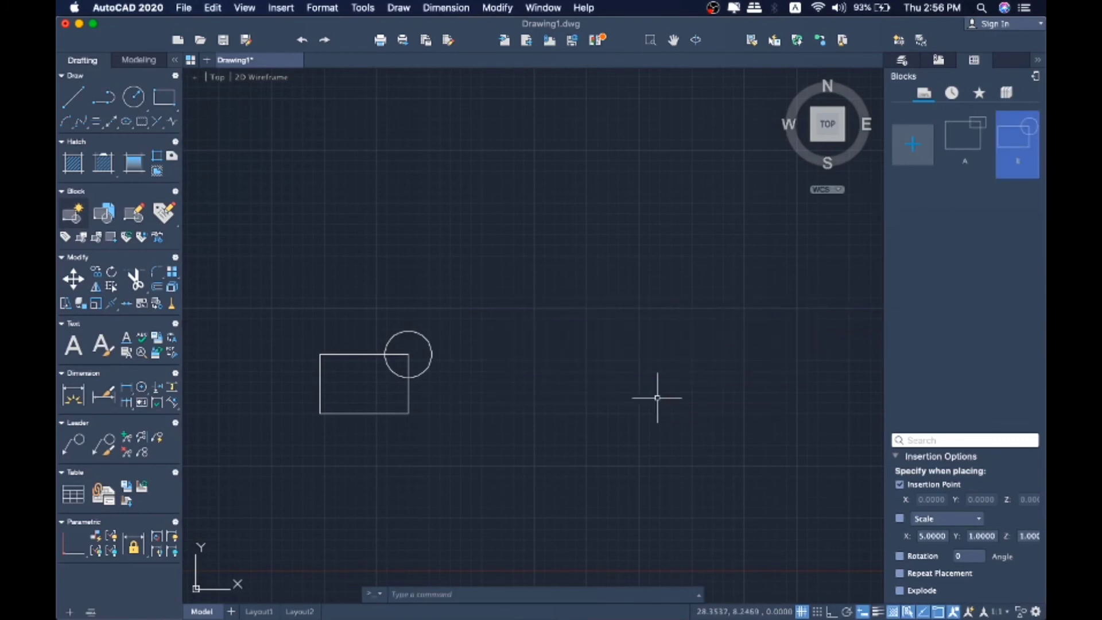
{"action": "left_click", "coordinate": [1007, 282]}
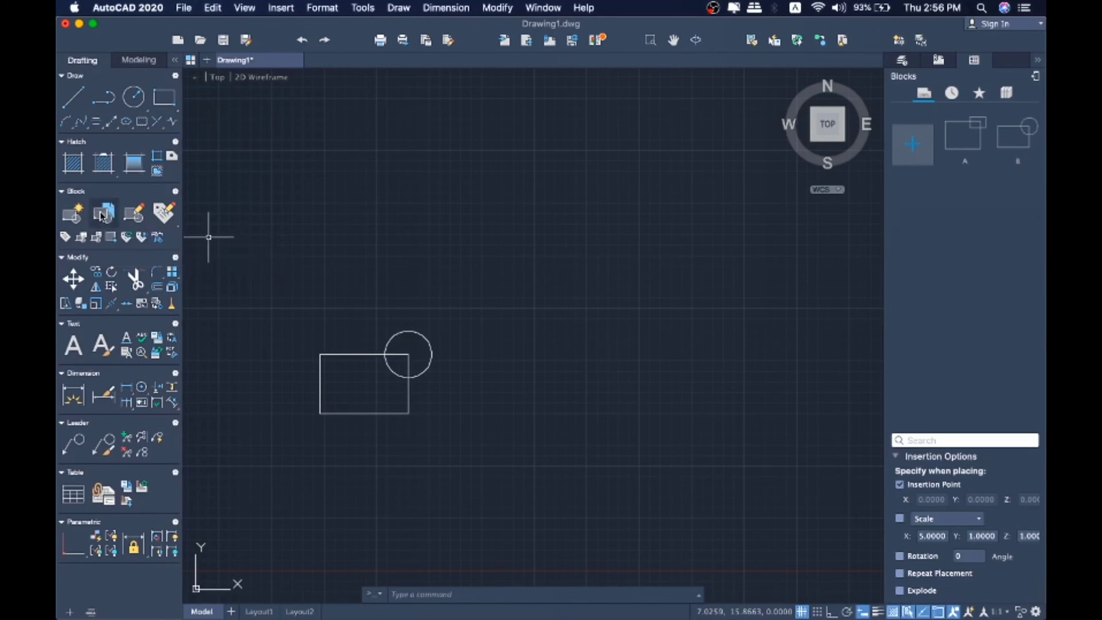
{"action": "left_click", "coordinate": [1027, 147]}
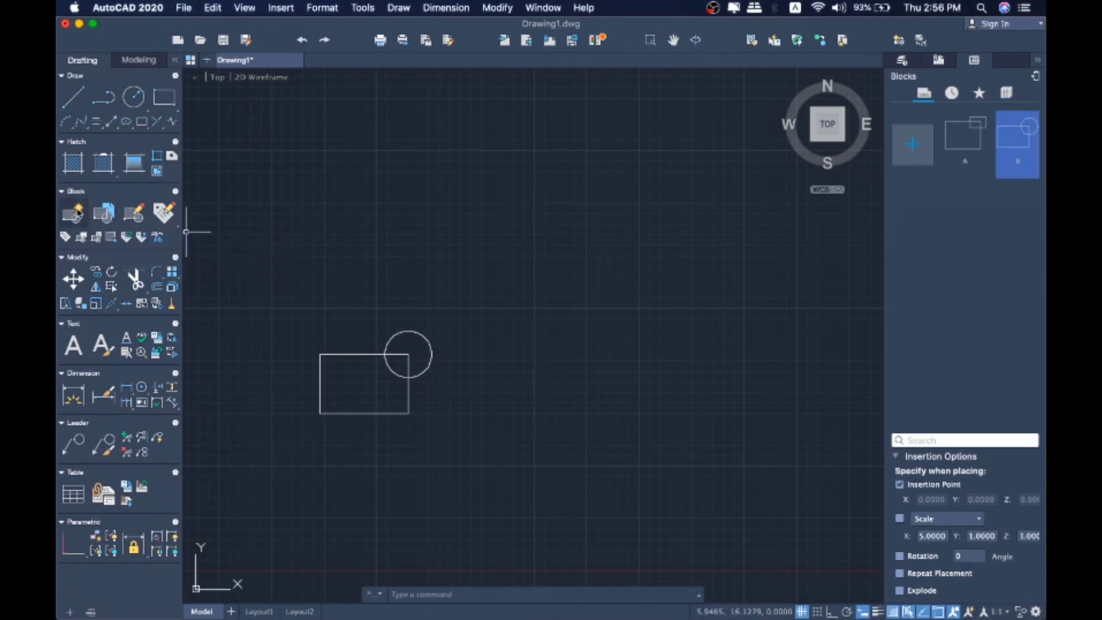
Insert block B beside the original with uniform scaling, picking the scale in the drawing to make it larger.
{"action": "left_click", "coordinate": [98, 219]}
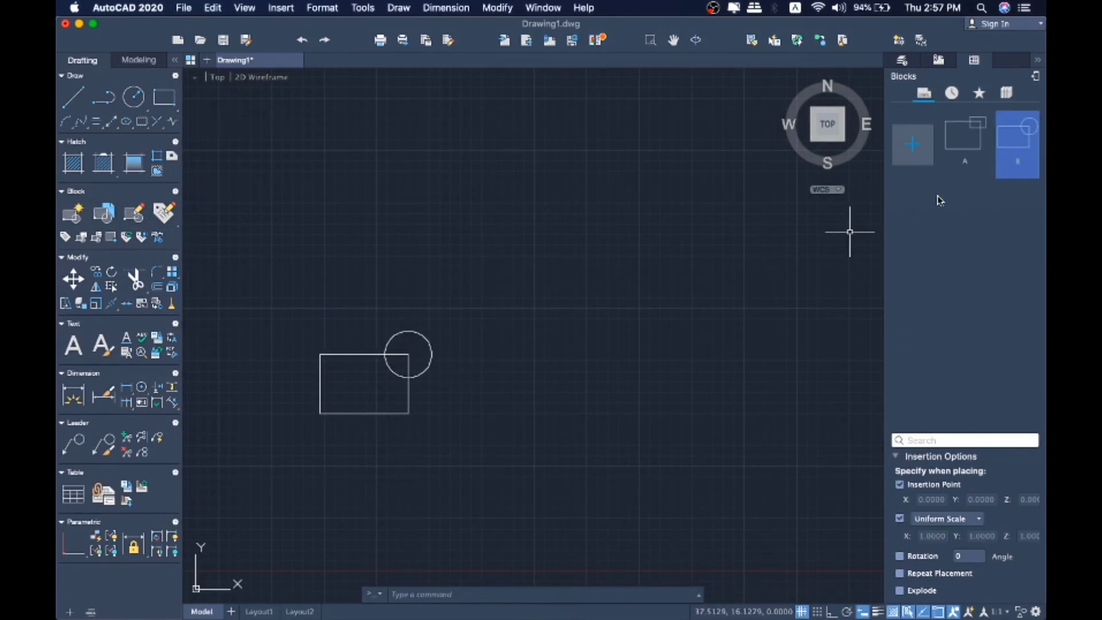
{"action": "right_click", "coordinate": [1024, 154]}
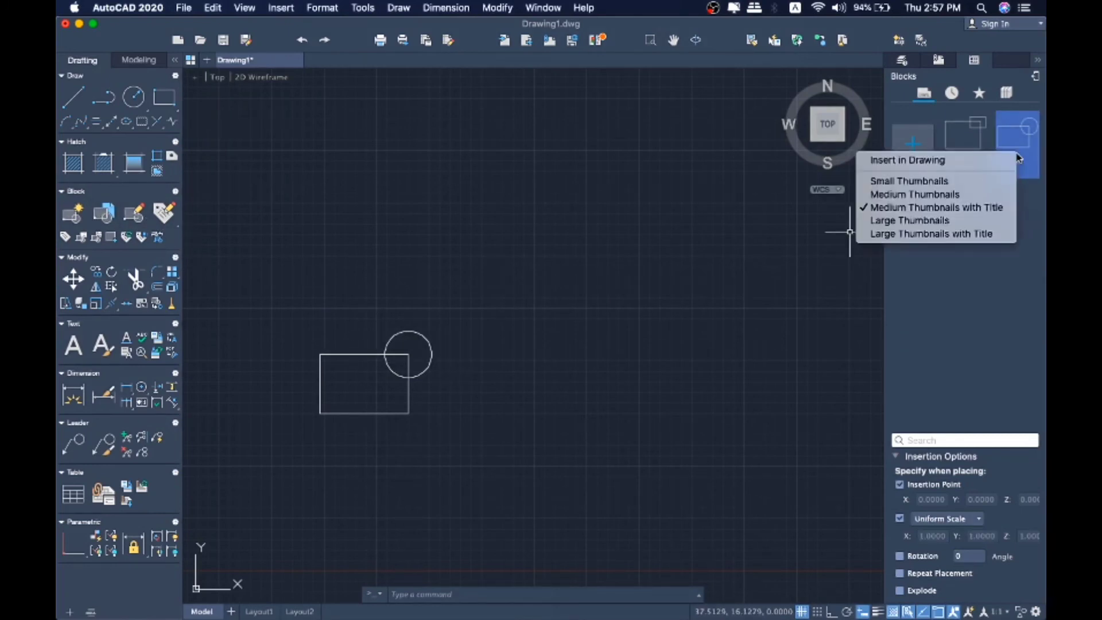
{"action": "left_click", "coordinate": [976, 159]}
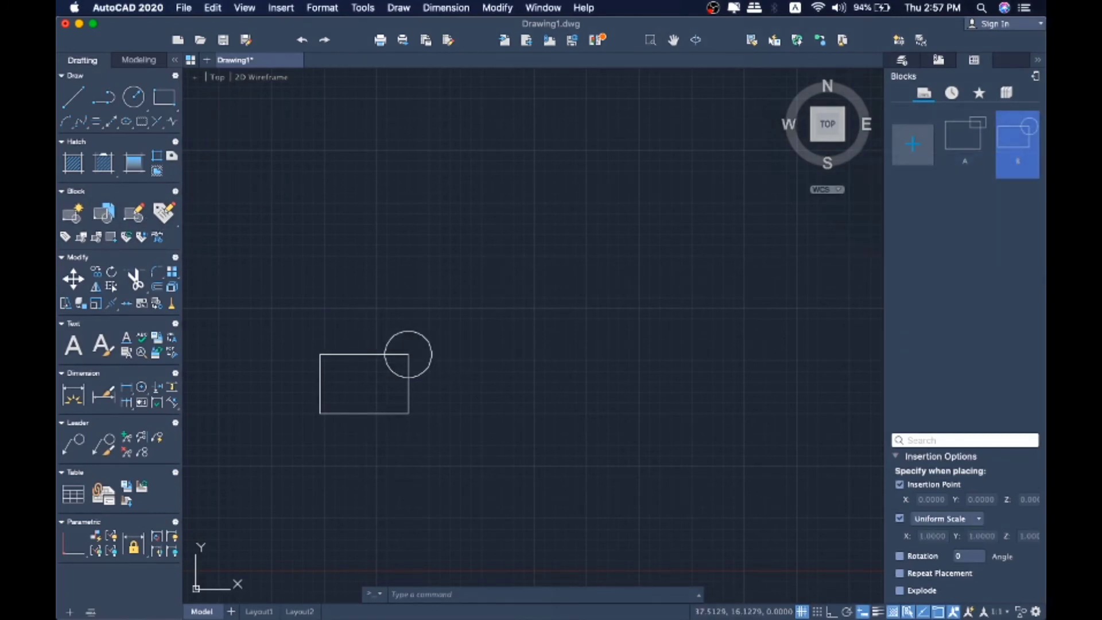
{"action": "left_click", "coordinate": [459, 411]}
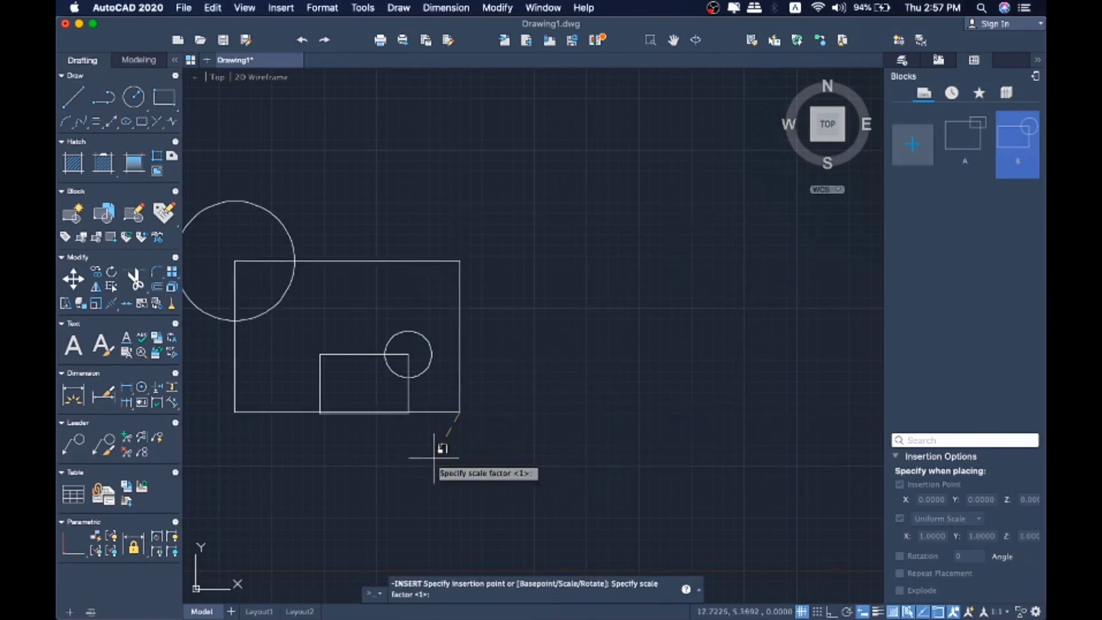
{"action": "left_click", "coordinate": [494, 412]}
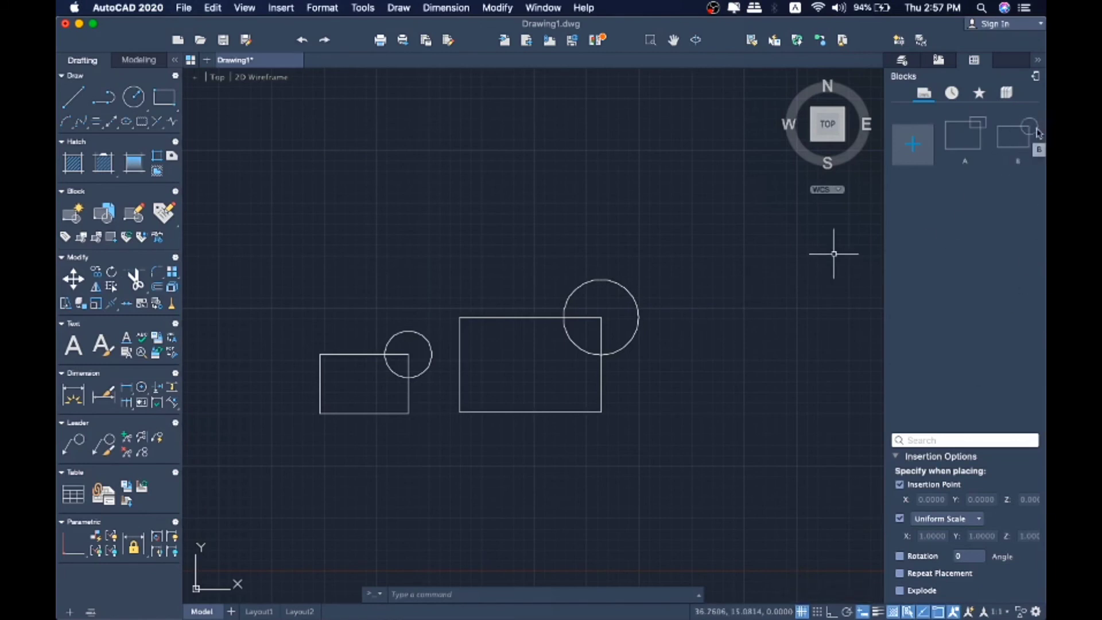
Insert another copy of block B above the original at scale factor 1.
{"action": "right_click", "coordinate": [1012, 146]}
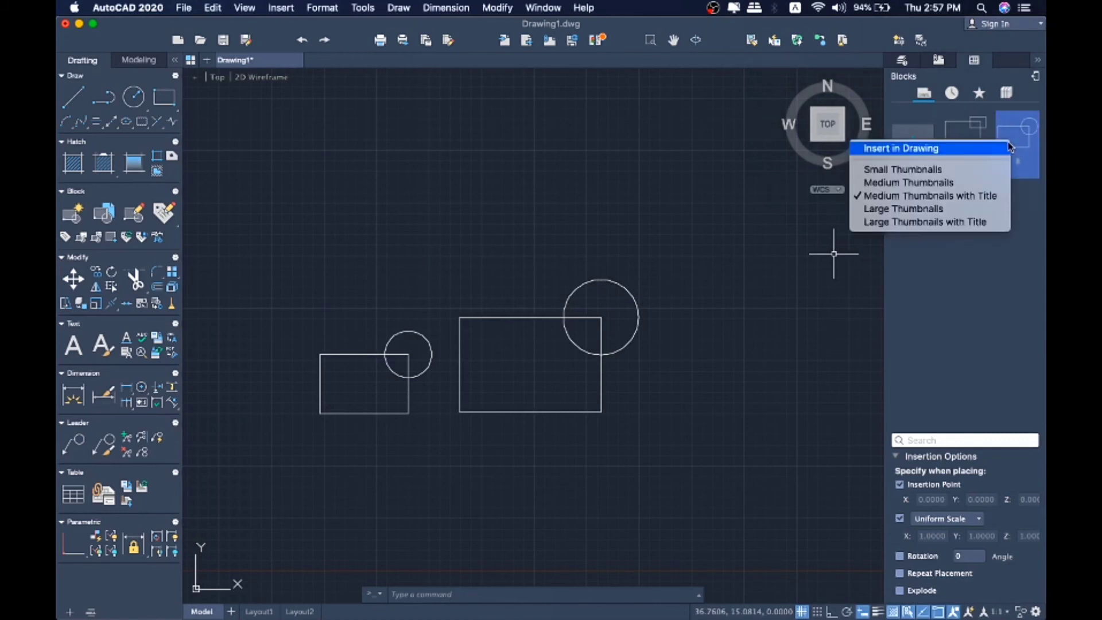
{"action": "left_click", "coordinate": [1010, 281]}
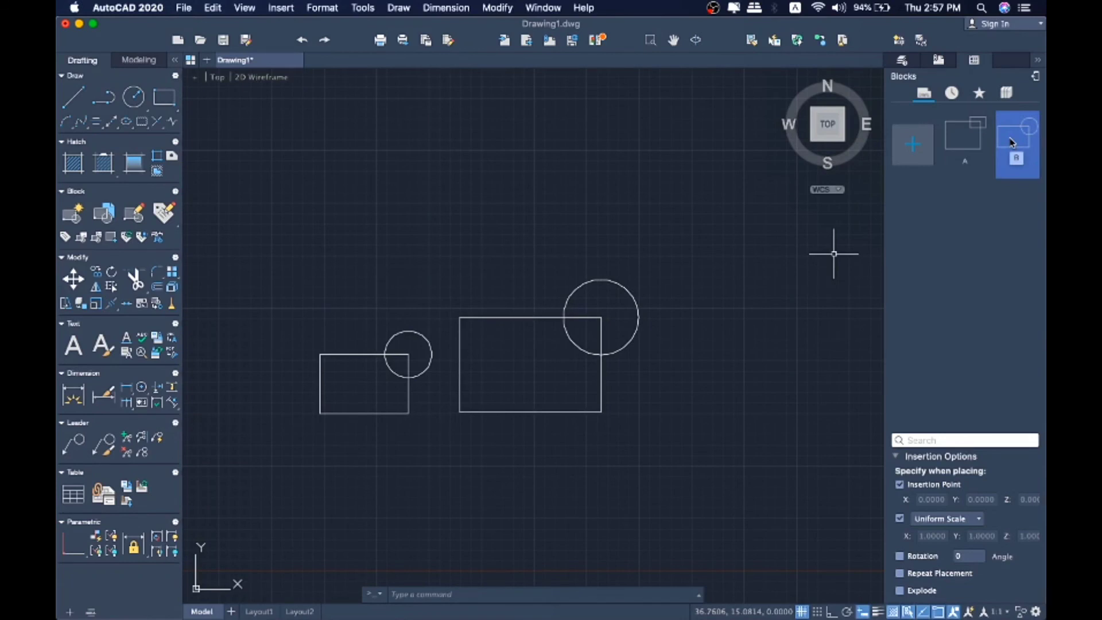
{"action": "right_click", "coordinate": [1011, 143]}
{"action": "left_click", "coordinate": [991, 147]}
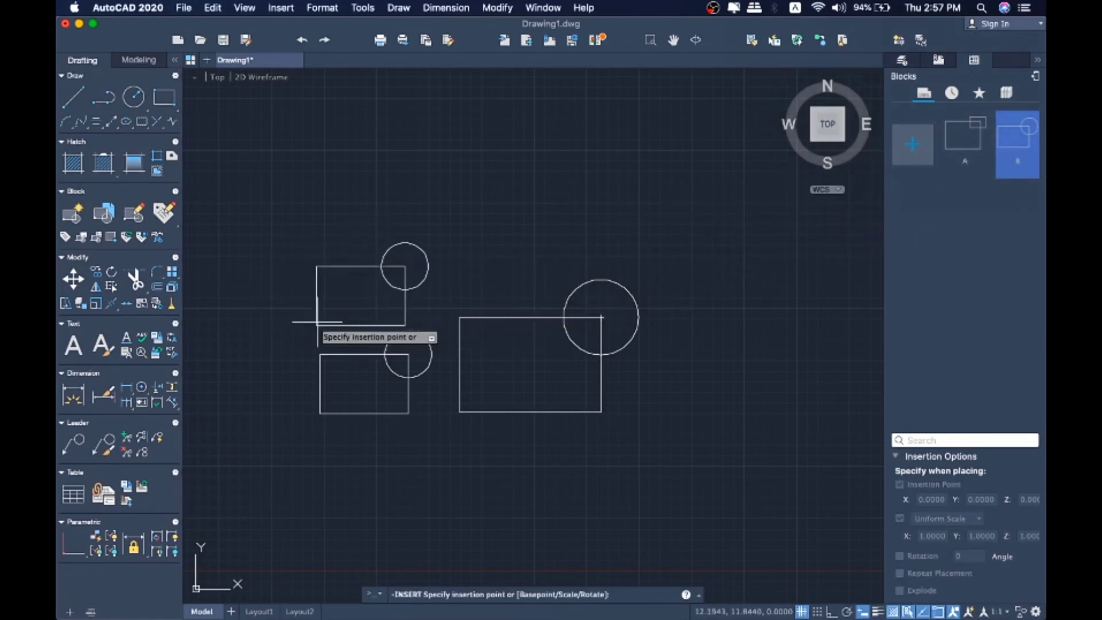
{"action": "left_click", "coordinate": [325, 290]}
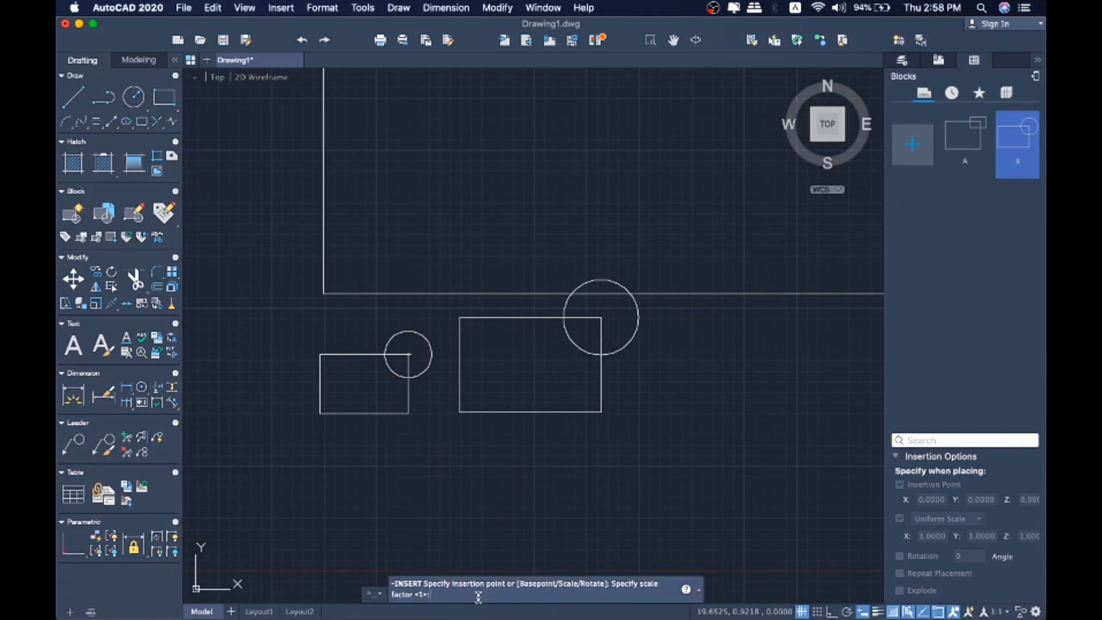
{"action": "type", "text": "1"}
{"action": "key", "text": "Return"}
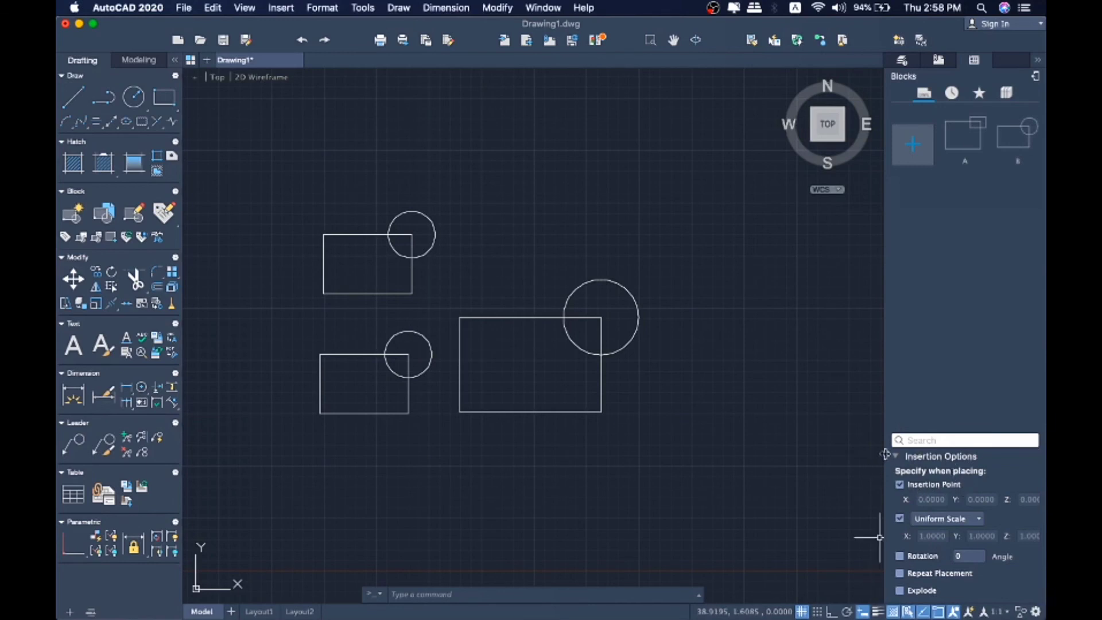
Switch the insertion scale to the non-uniform Scale option, set X to 2, and enable specifying the scale when placing.
{"action": "left_click", "coordinate": [938, 520]}
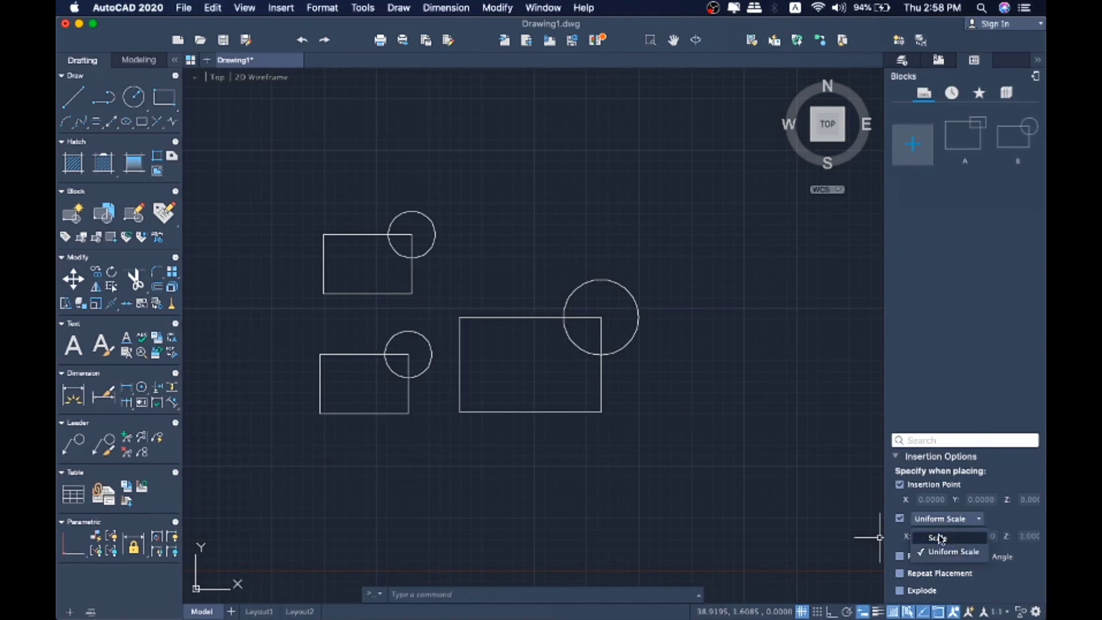
{"action": "left_click", "coordinate": [941, 537]}
{"action": "left_click", "coordinate": [900, 519]}
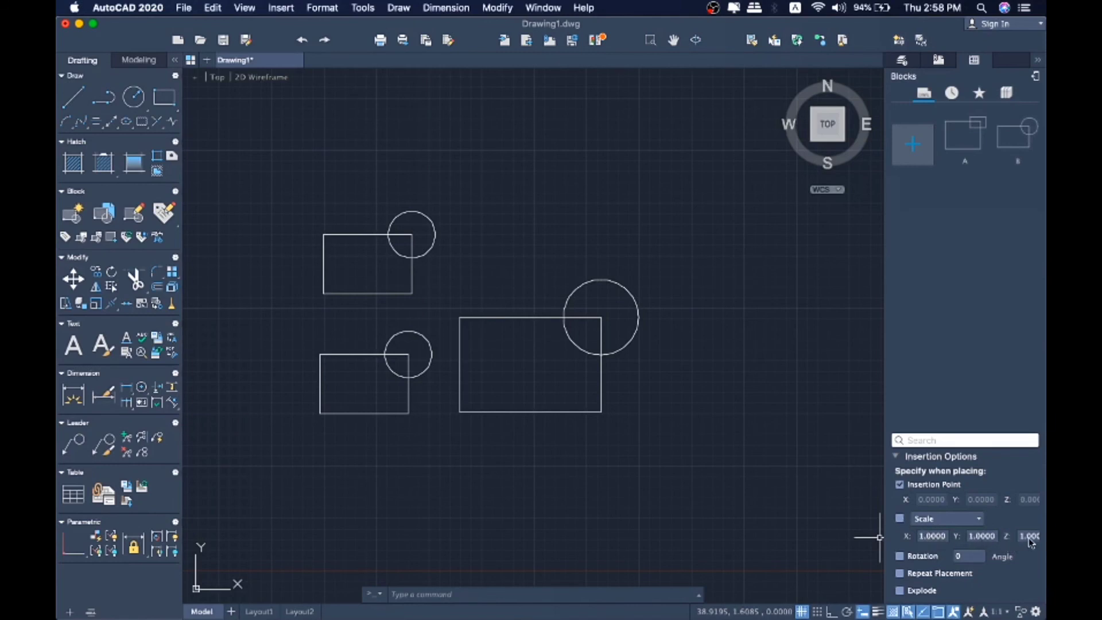
{"action": "left_click", "coordinate": [933, 539]}
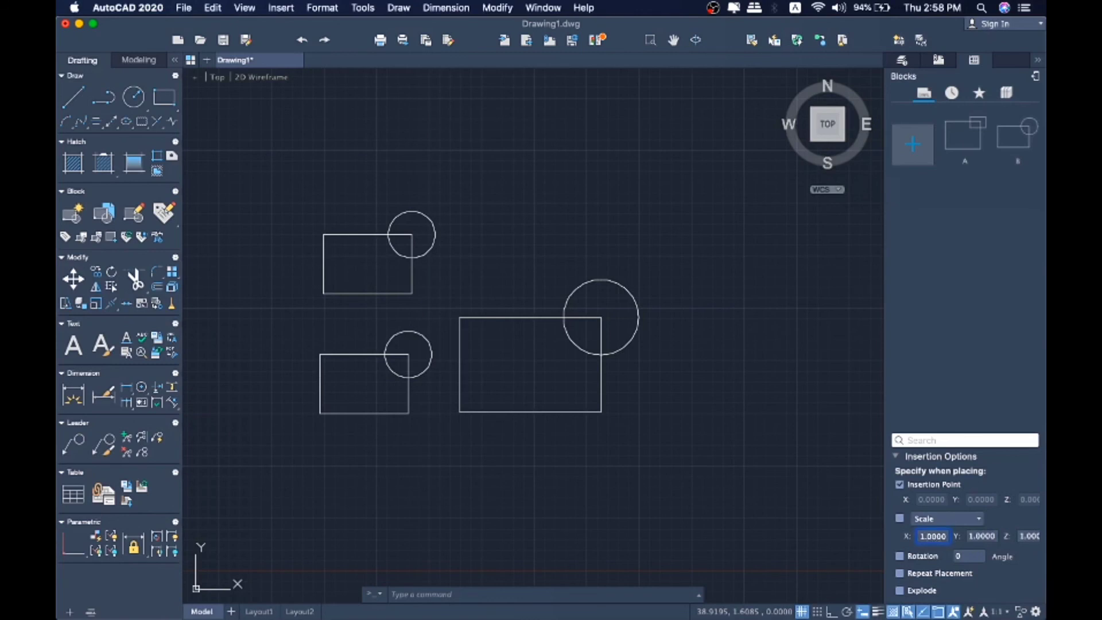
{"action": "key", "text": "Return"}
{"action": "left_click", "coordinate": [904, 520]}
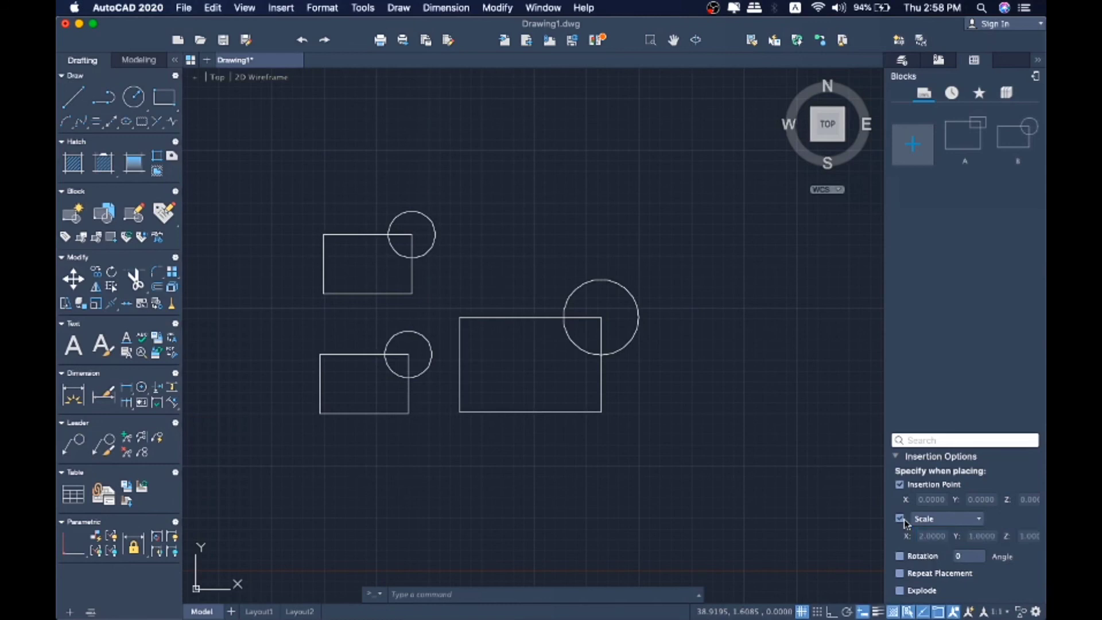
Insert block B above the enlarged copy with different X and Y scale factors, stretching its circle into an ellipse.
{"action": "left_click", "coordinate": [1012, 143]}
{"action": "right_click", "coordinate": [1009, 143]}
{"action": "left_click", "coordinate": [1005, 143]}
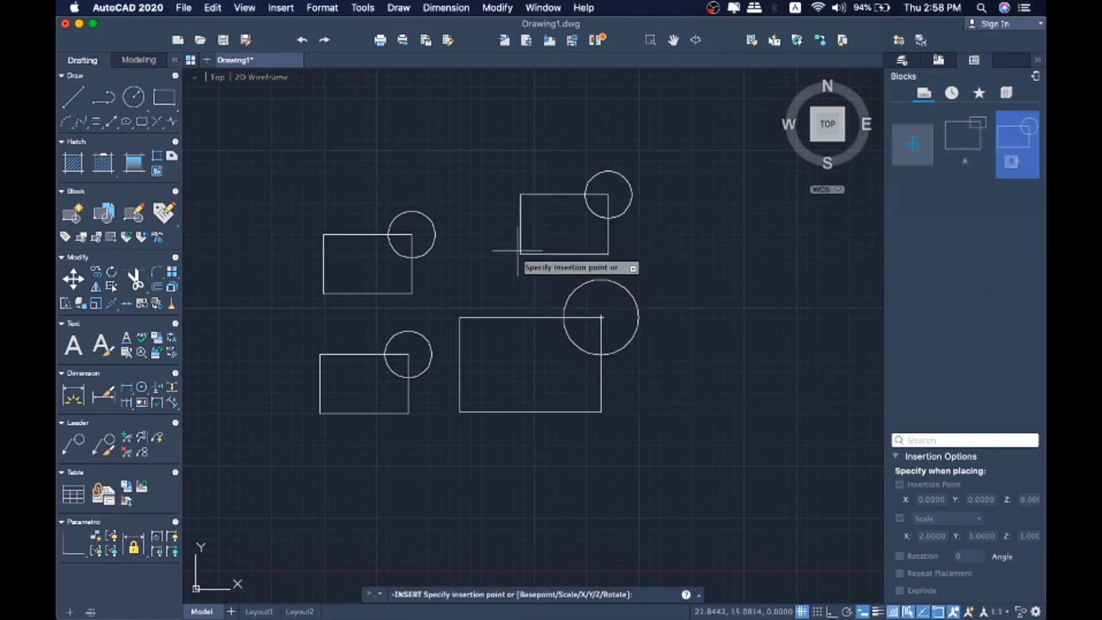
{"action": "left_click", "coordinate": [497, 242]}
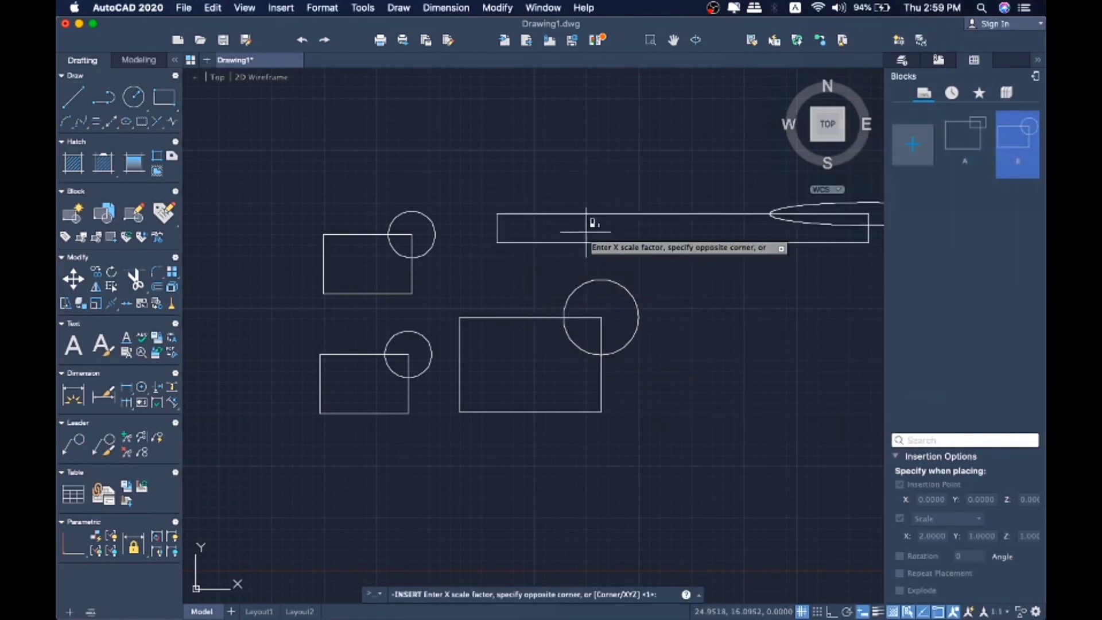
{"action": "left_click", "coordinate": [535, 210]}
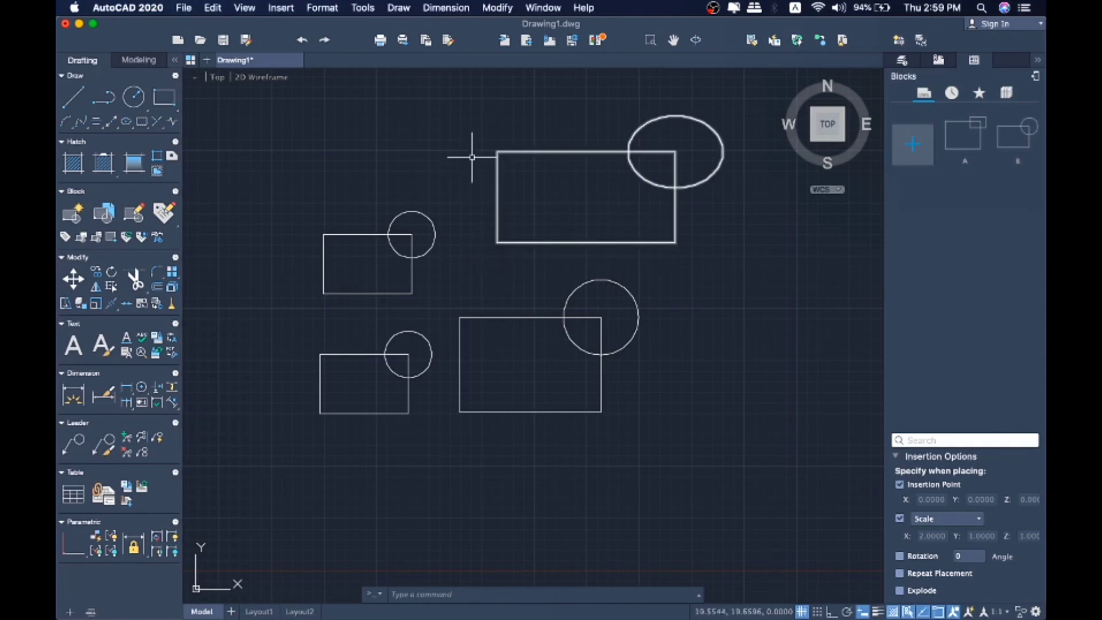
{"action": "mouse_move", "coordinate": [516, 153]}
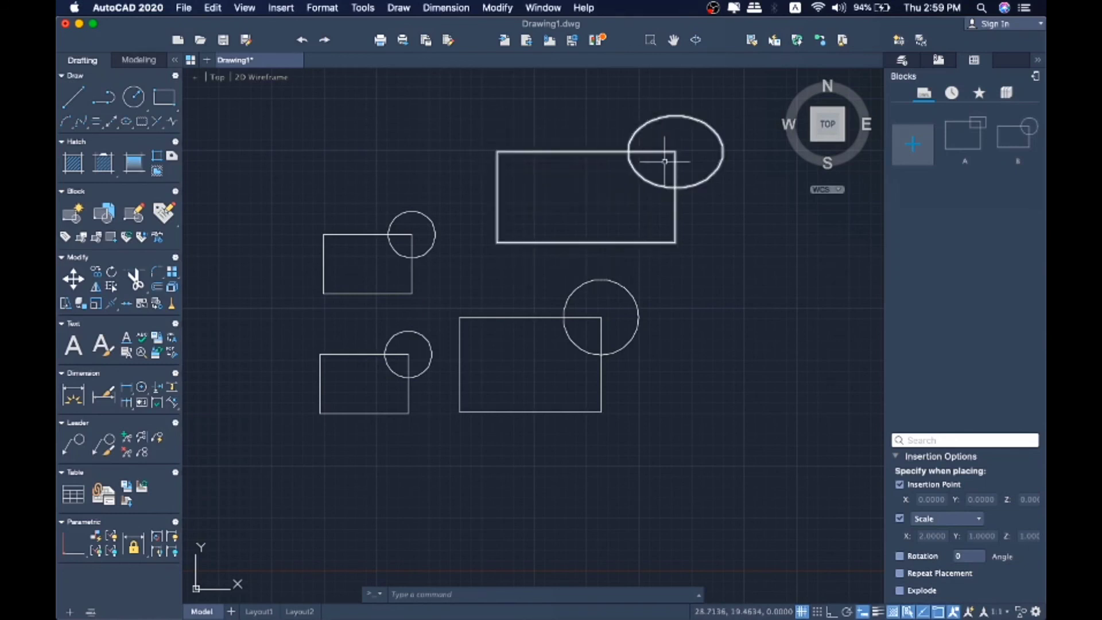
Set the insertion scale to Uniform Scale and insert a slightly enlarged block B below the large copy.
{"action": "left_click", "coordinate": [917, 520]}
{"action": "left_click", "coordinate": [937, 553]}
{"action": "right_click", "coordinate": [1019, 144]}
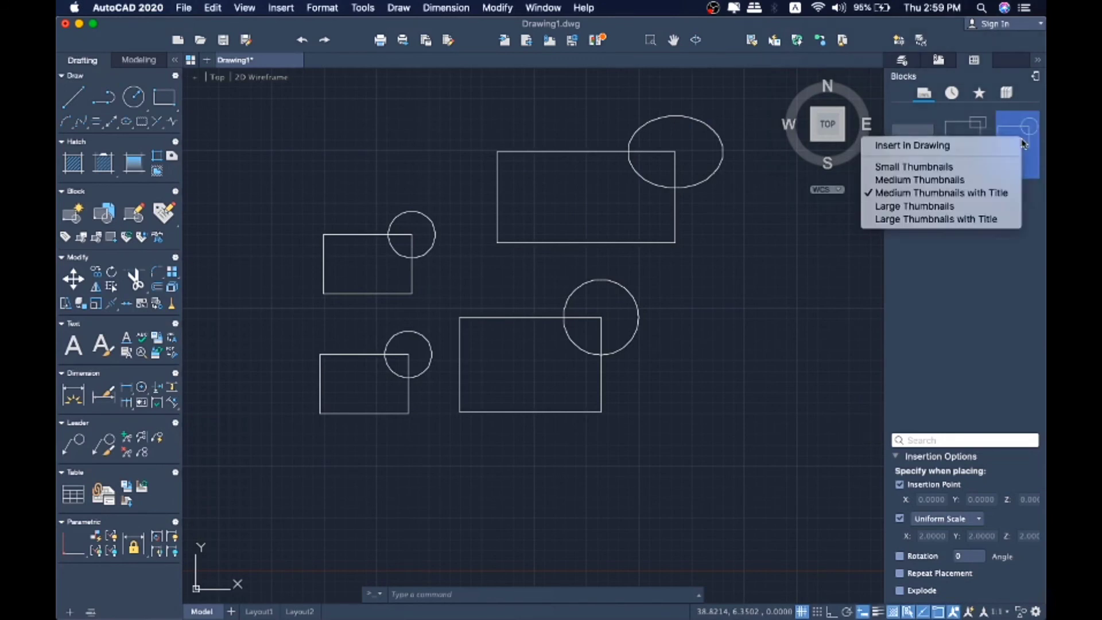
{"action": "left_click", "coordinate": [1020, 145]}
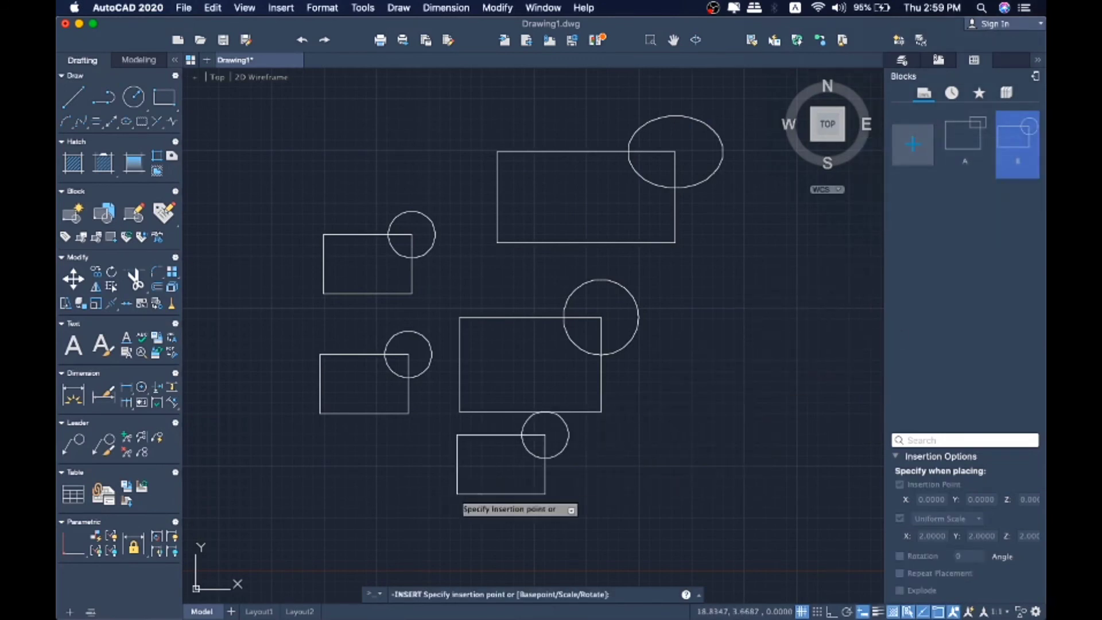
{"action": "left_click", "coordinate": [459, 494]}
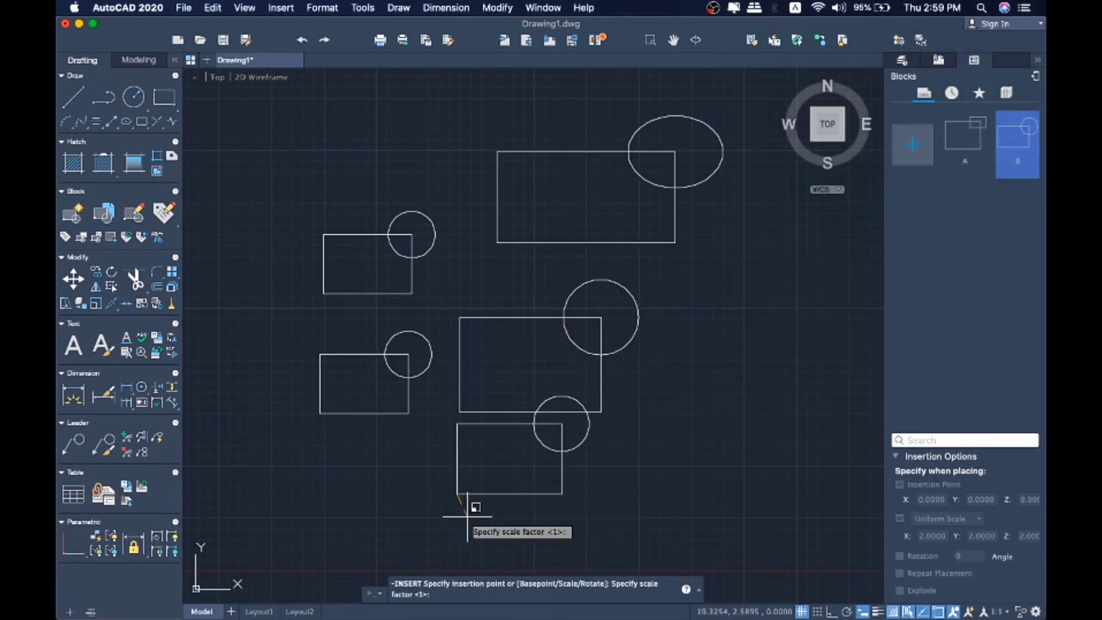
{"action": "left_click", "coordinate": [466, 515]}
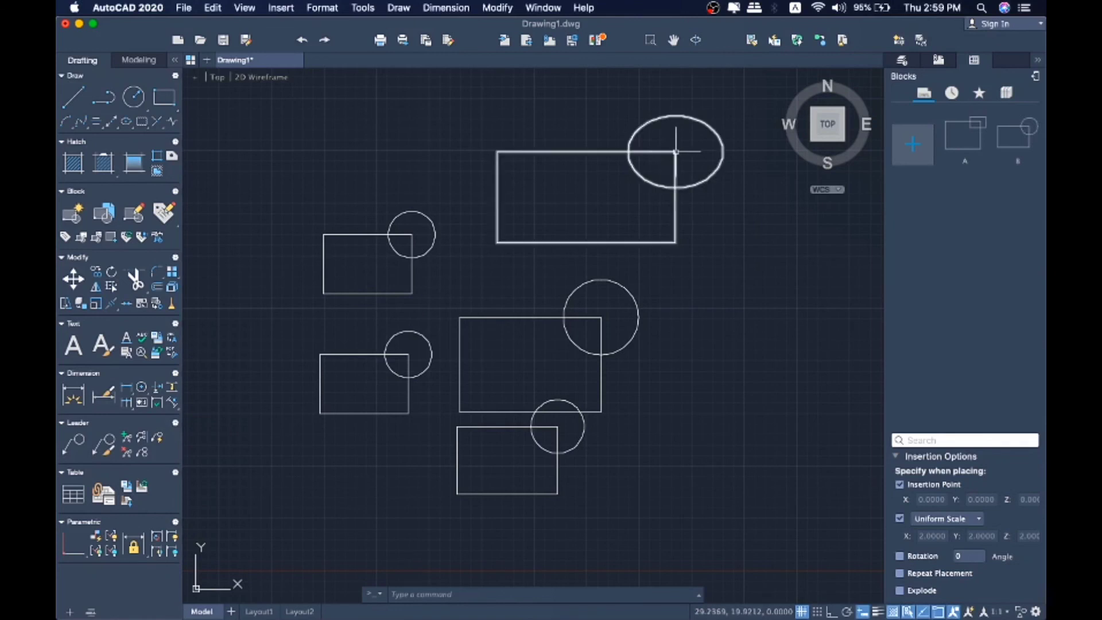
Open the definition of block B in the Block Editor.
{"action": "mouse_move", "coordinate": [677, 156]}
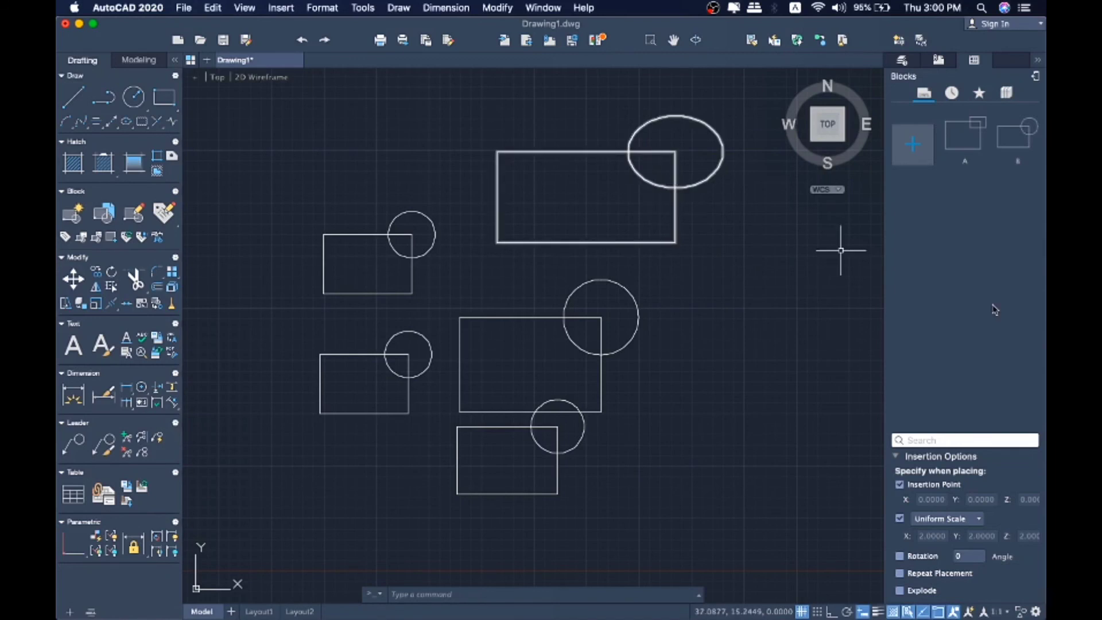
{"action": "right_click", "coordinate": [1004, 135]}
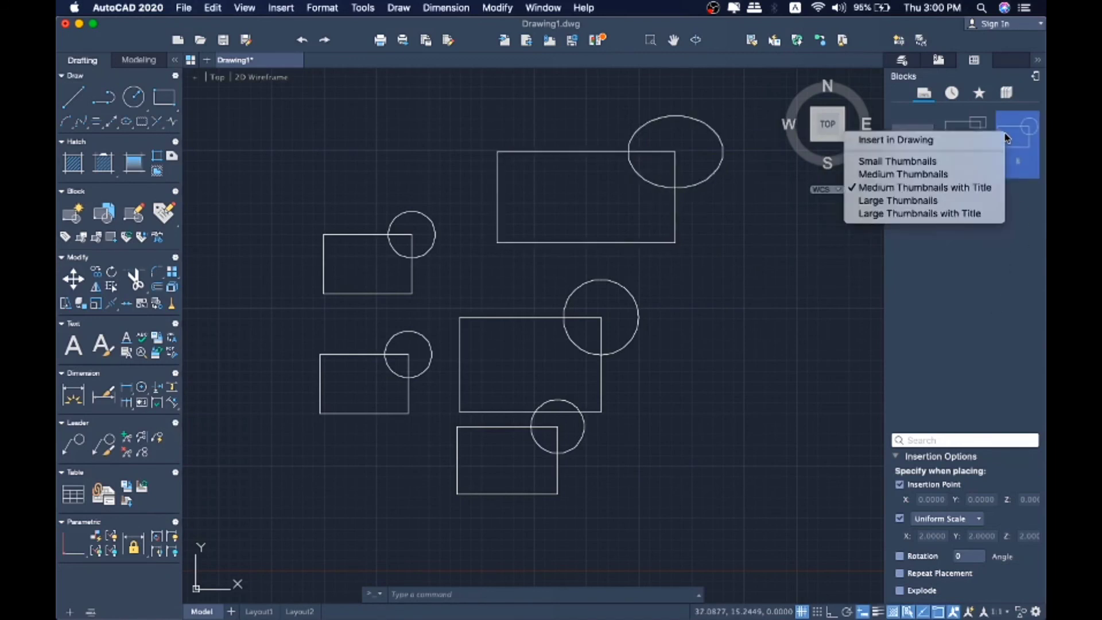
{"action": "left_click", "coordinate": [847, 334]}
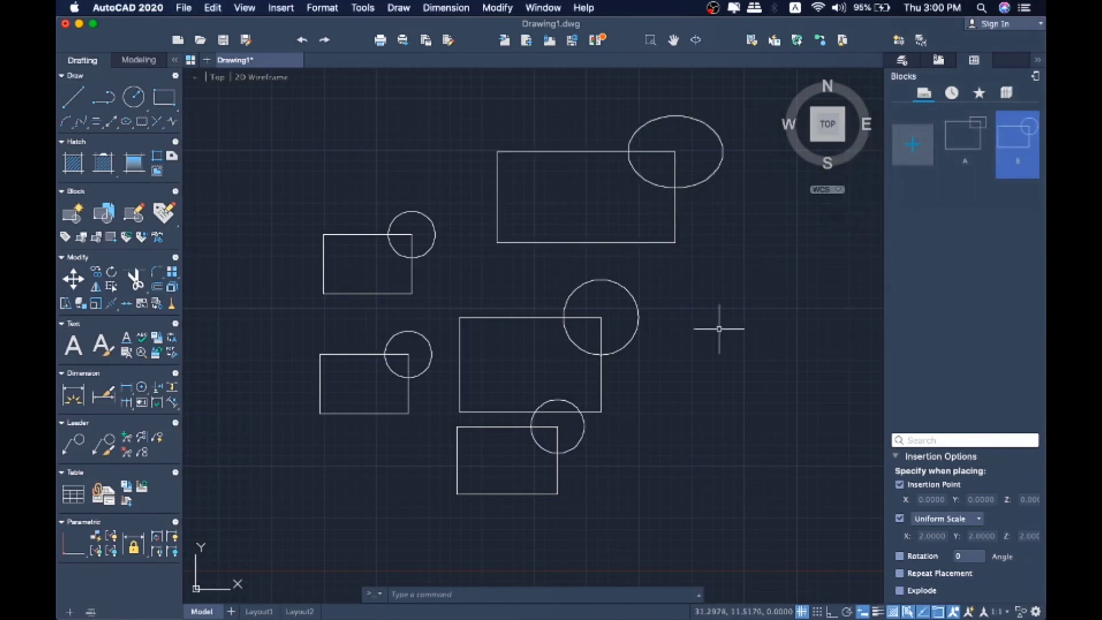
{"action": "left_click", "coordinate": [133, 217]}
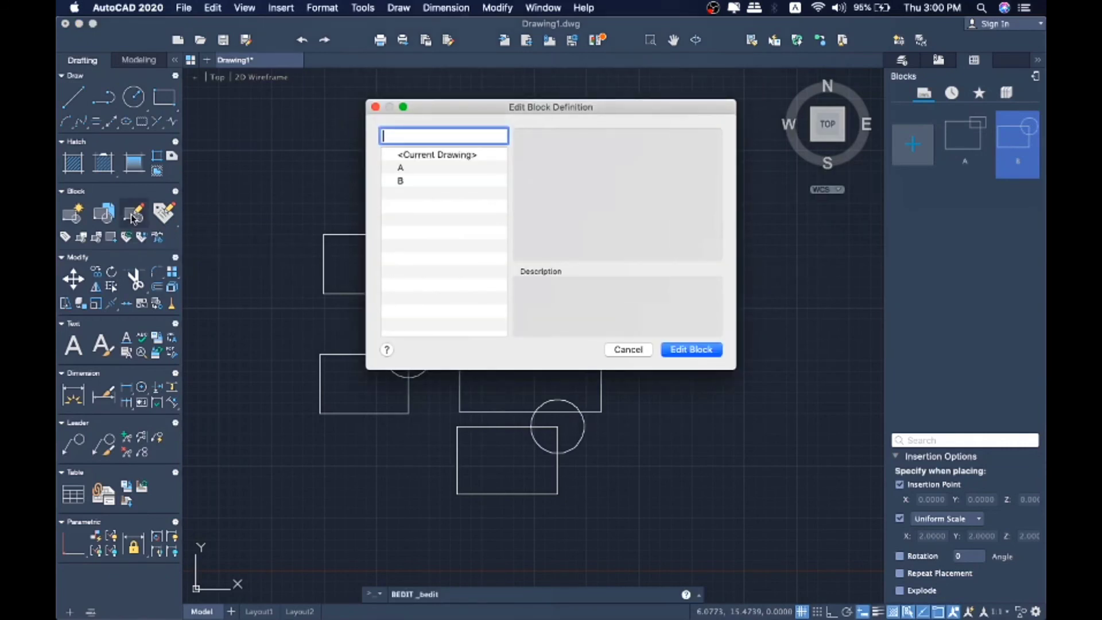
{"action": "left_click", "coordinate": [400, 182]}
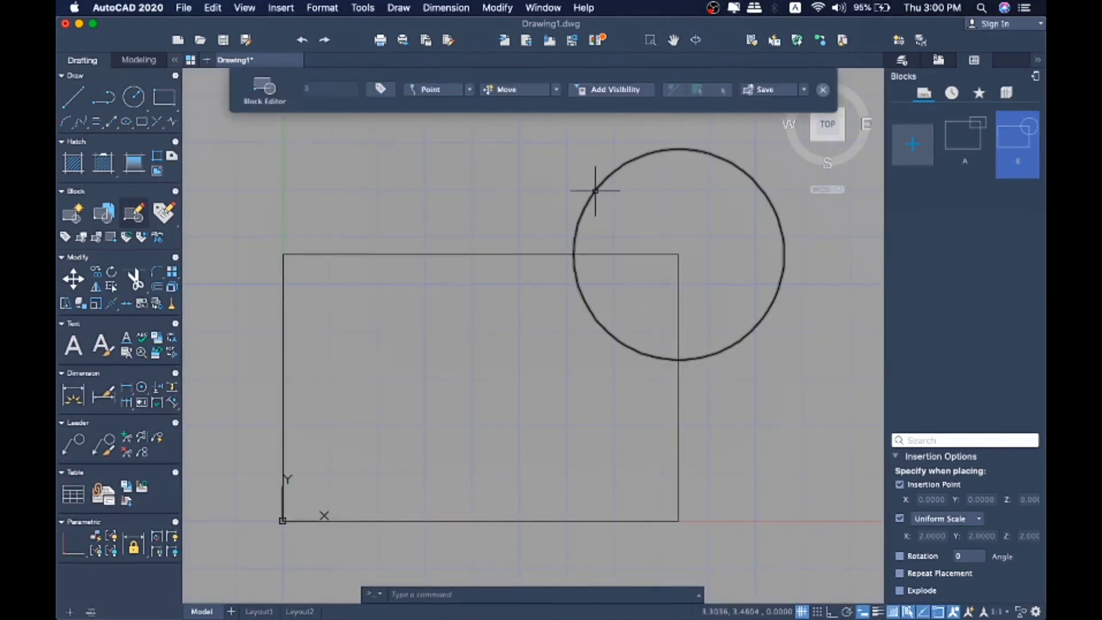
Draw a small rectangle extending right and down from the main rectangle's upper-right corner and delete the circle.
{"action": "left_click", "coordinate": [597, 193]}
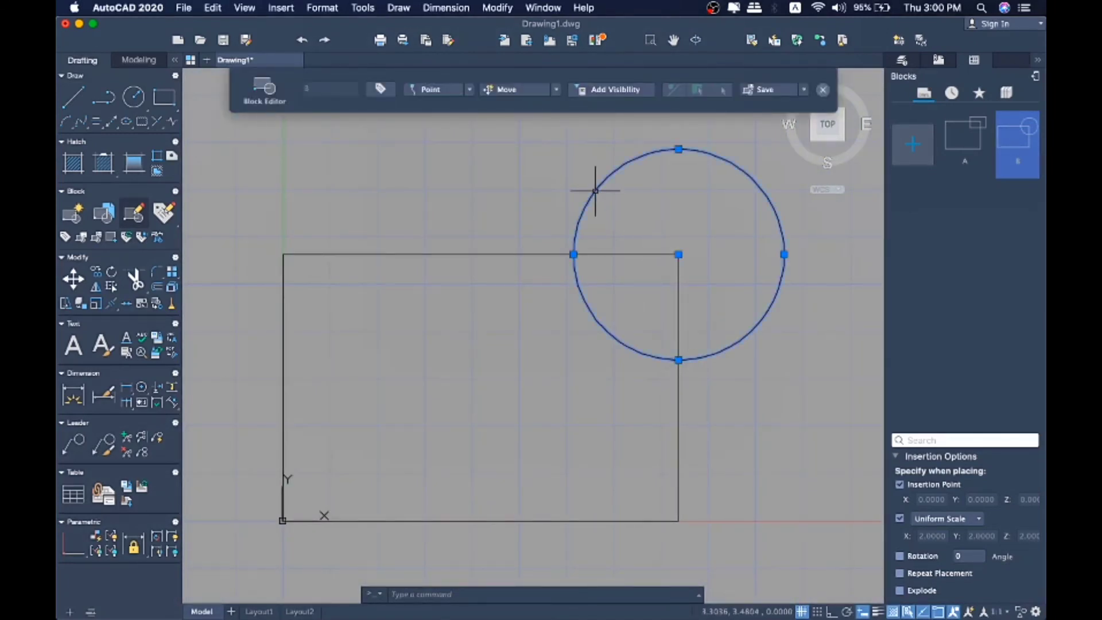
{"action": "left_click", "coordinate": [163, 98]}
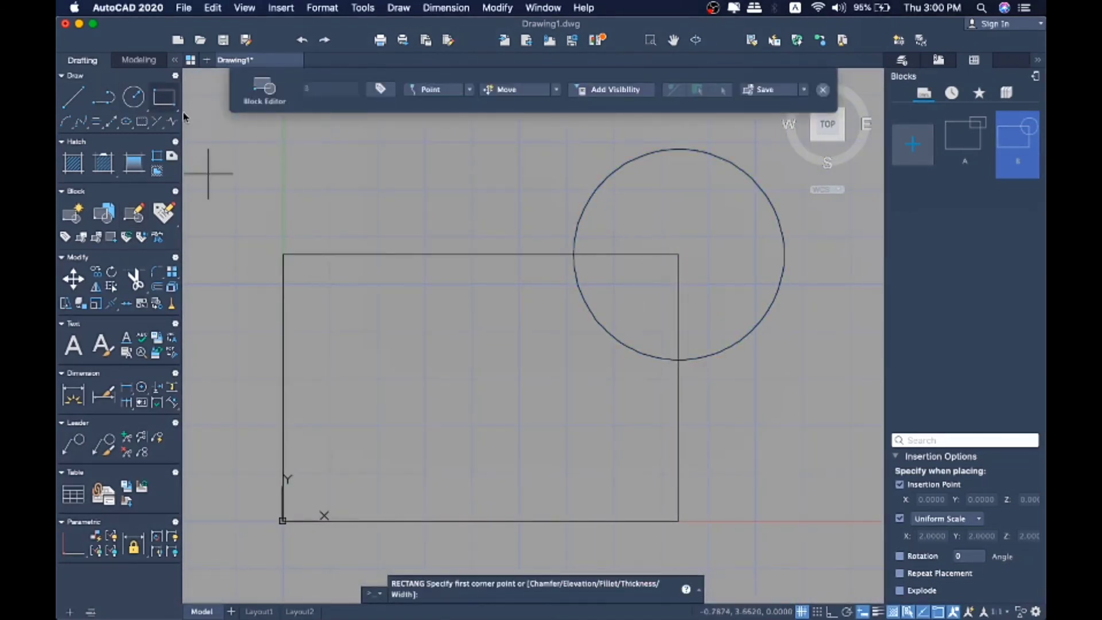
{"action": "left_click", "coordinate": [678, 254]}
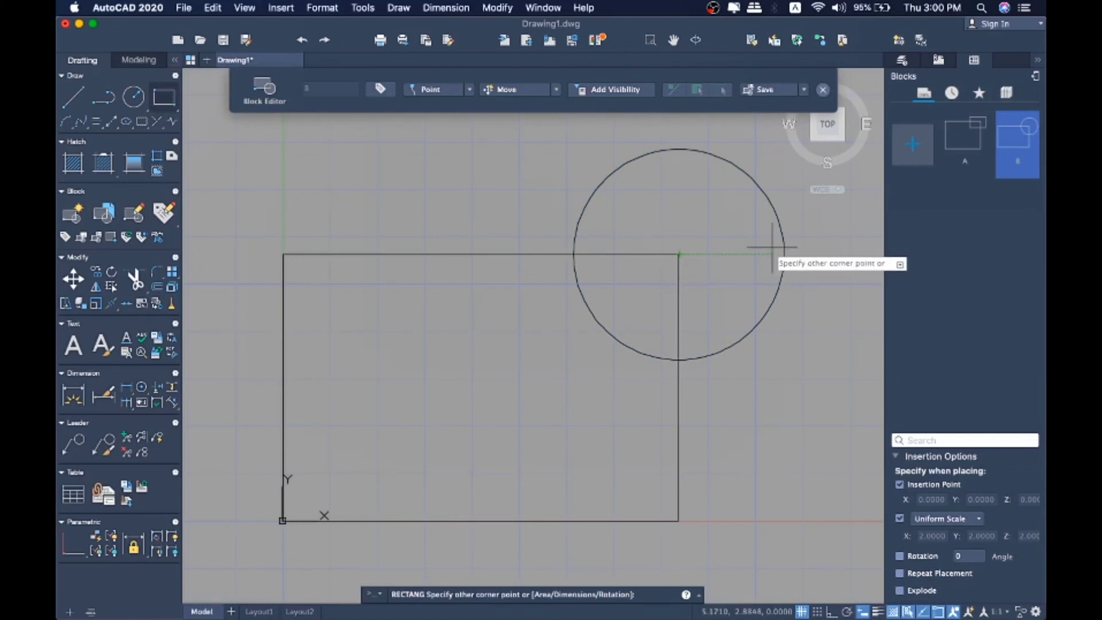
{"action": "left_click", "coordinate": [796, 359]}
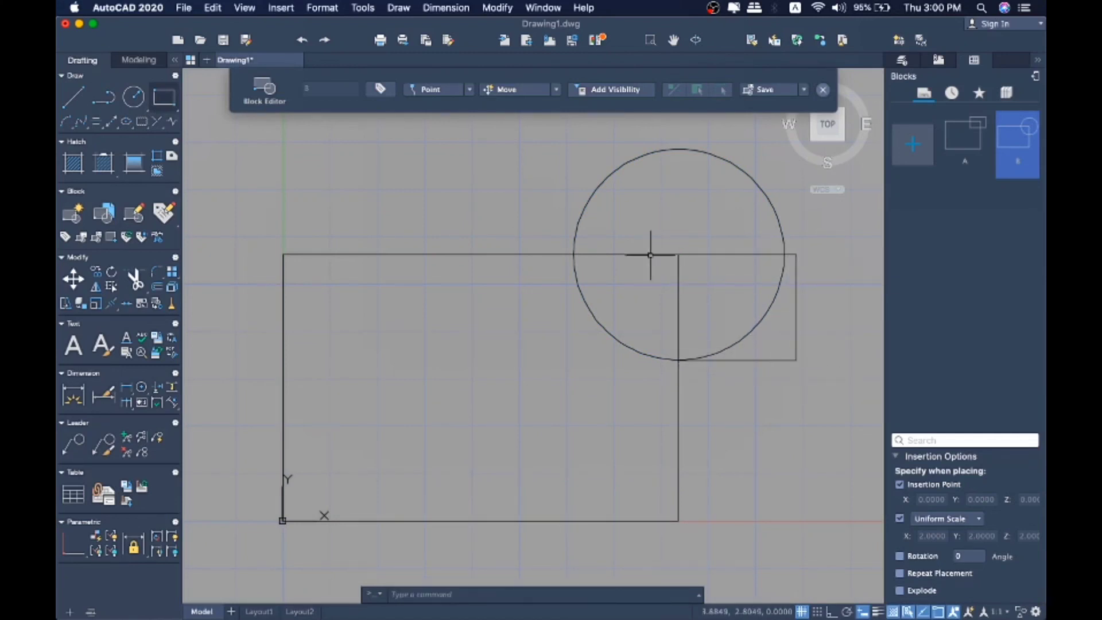
{"action": "left_click", "coordinate": [602, 179]}
{"action": "key", "text": "Delete"}
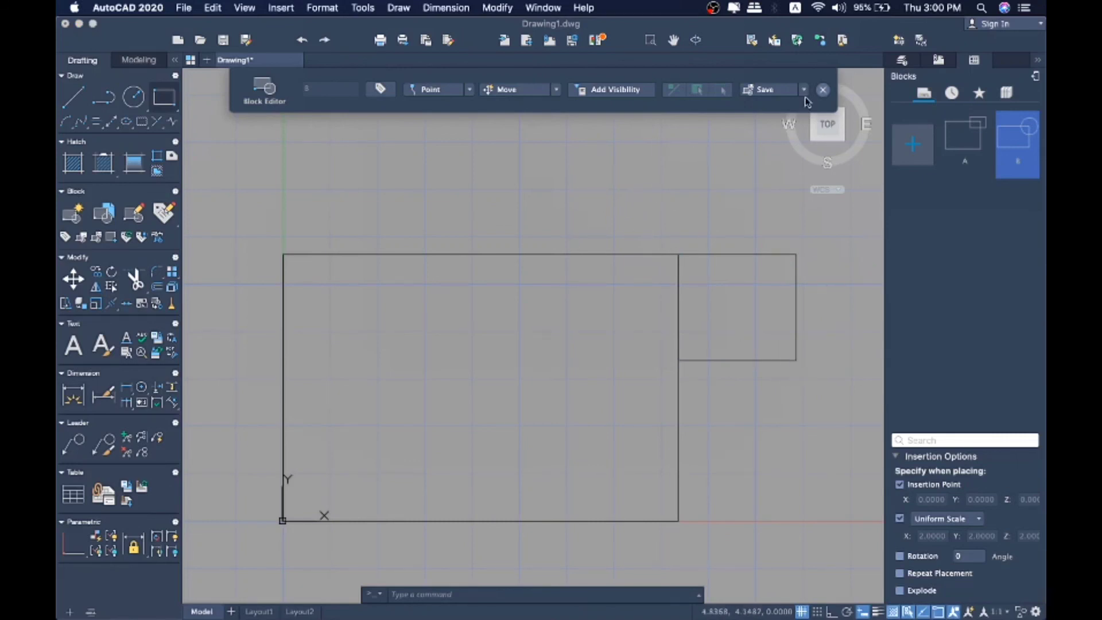
Save the edited definition of block B and close the Block Editor.
{"action": "left_click", "coordinate": [776, 92]}
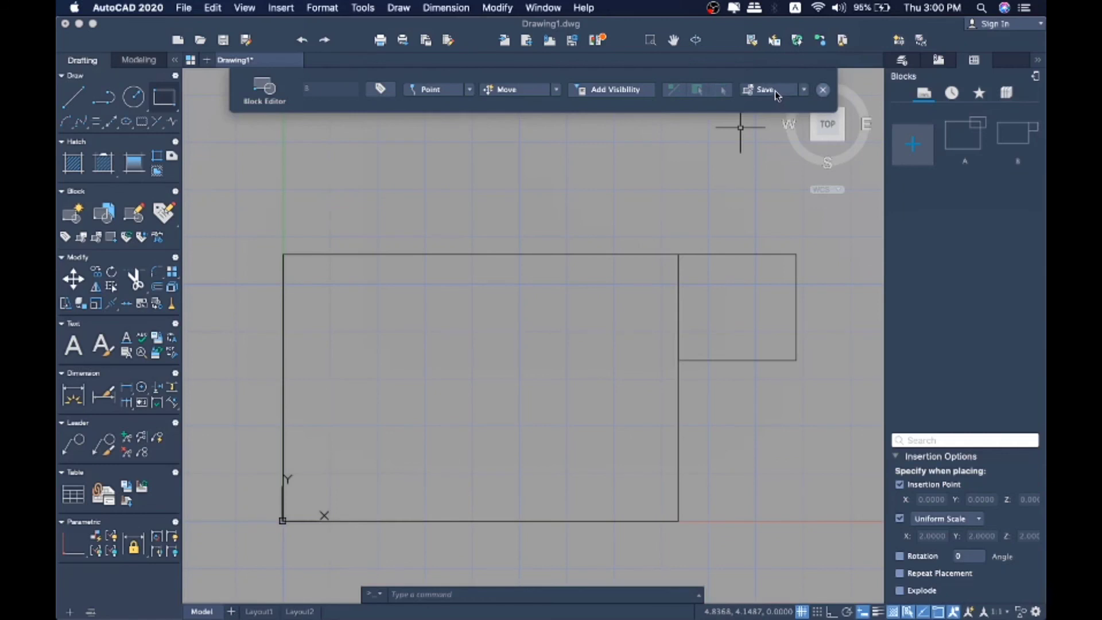
{"action": "left_click", "coordinate": [822, 90]}
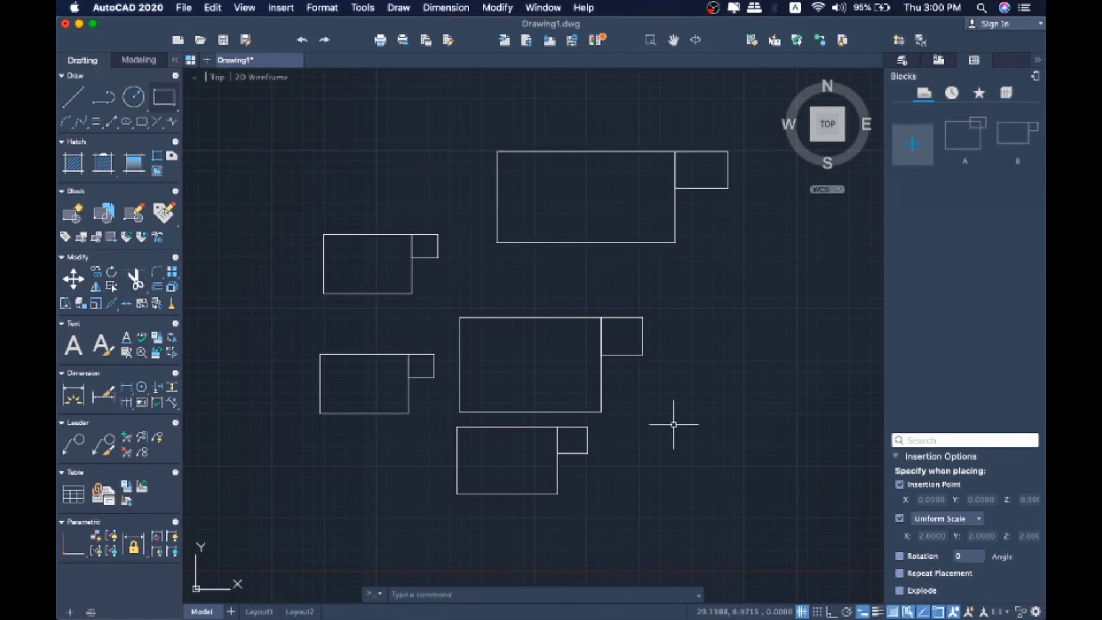
{"action": "mouse_move", "coordinate": [670, 617]}
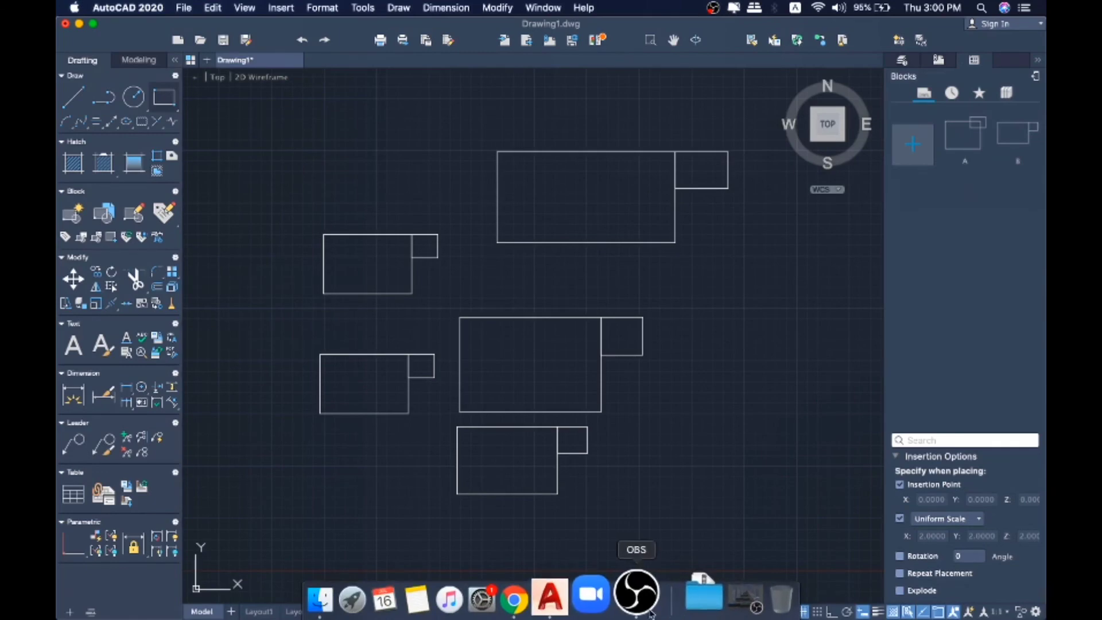